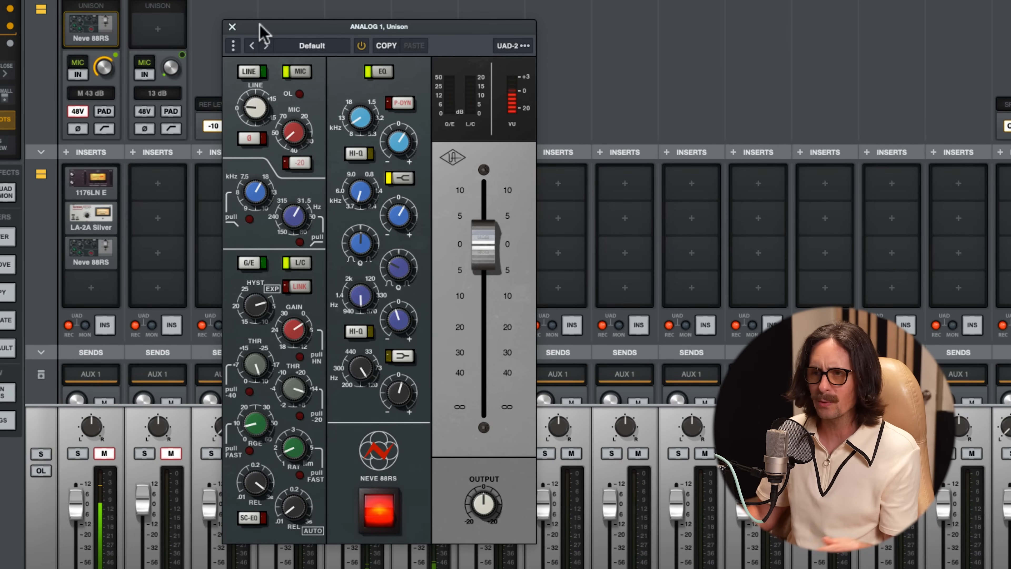
- Inspect the Neve 88RS preamp and the LA-2A Silver insert on Analog 1, and close their plug-in windows
click(99, 24)
click(99, 24)
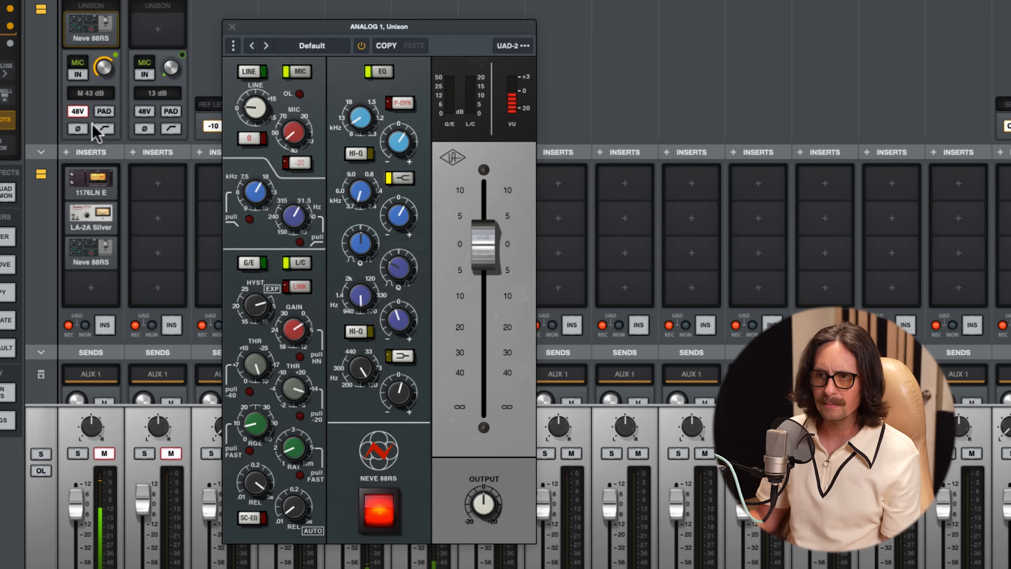
click(89, 184)
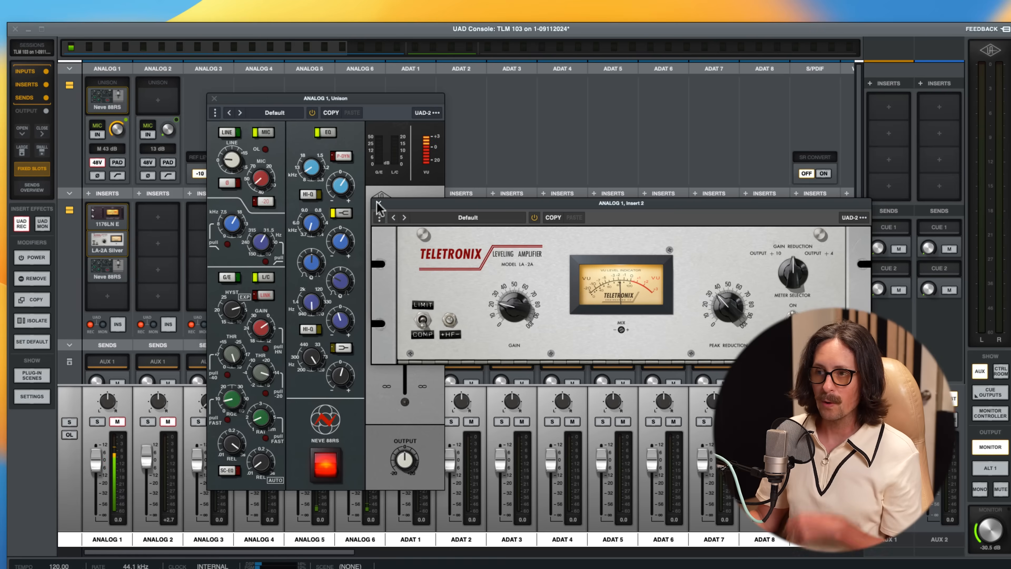
click(378, 204)
click(378, 204)
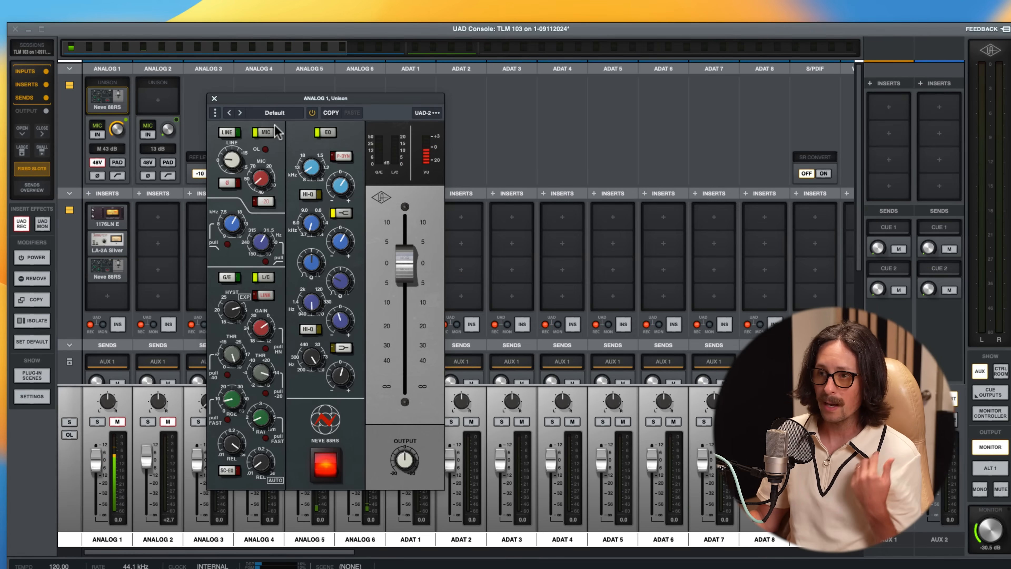
click(214, 98)
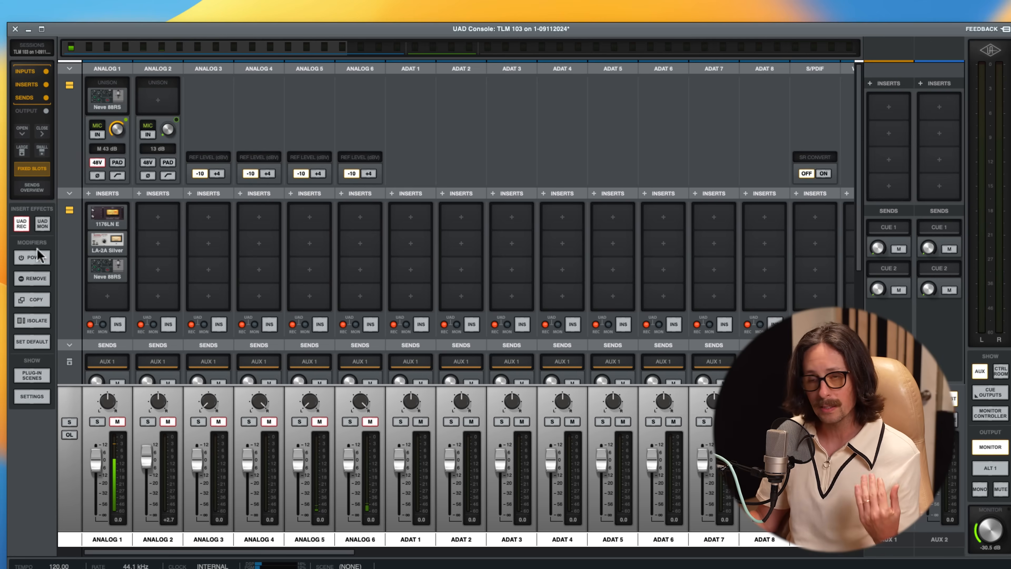
- Reopen the Neve 88RS Unison preamp on Analog 1 and review the channel's insert chain
click(104, 97)
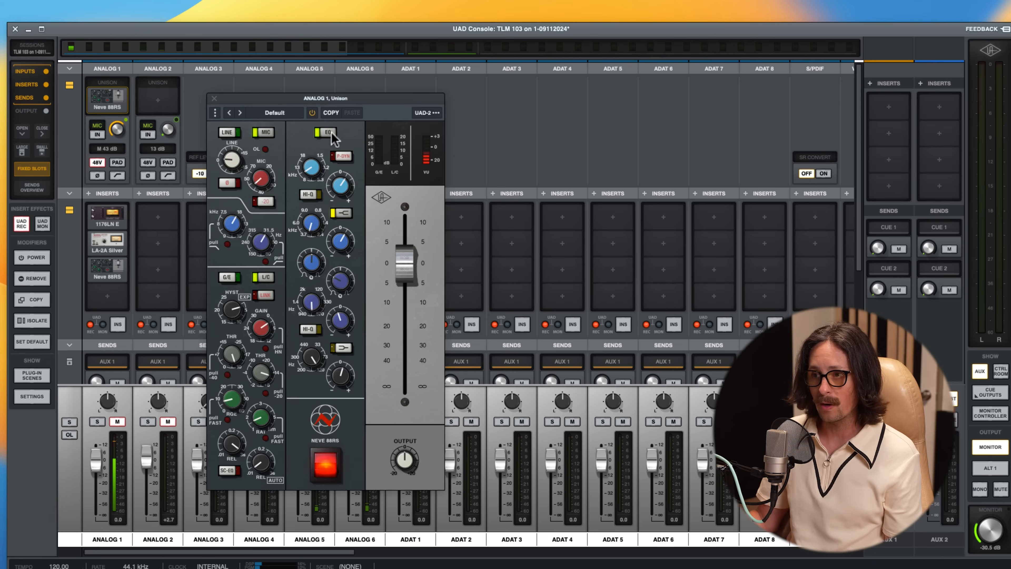
click(120, 250)
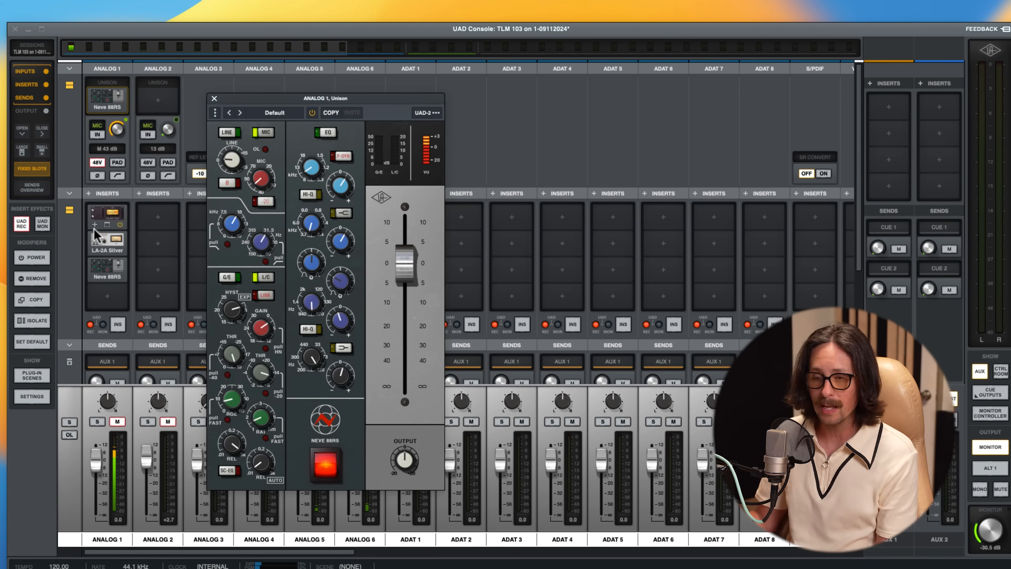
click(119, 277)
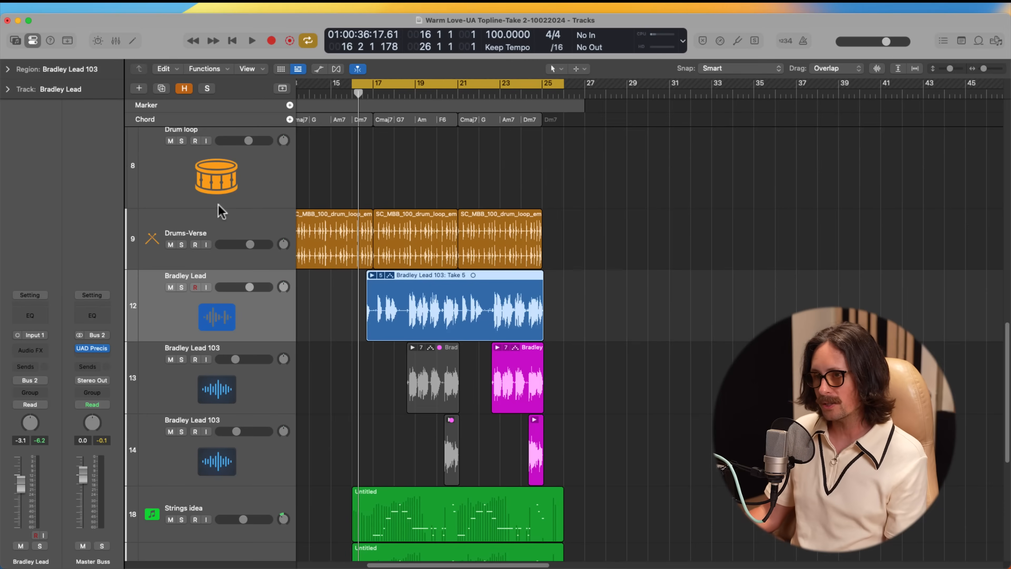
- In Logic Pro, insert UADx Topline Vocal Suite in its Mono->Stereo version on the lead vocal track
click(31, 349)
mouse_move(75, 296)
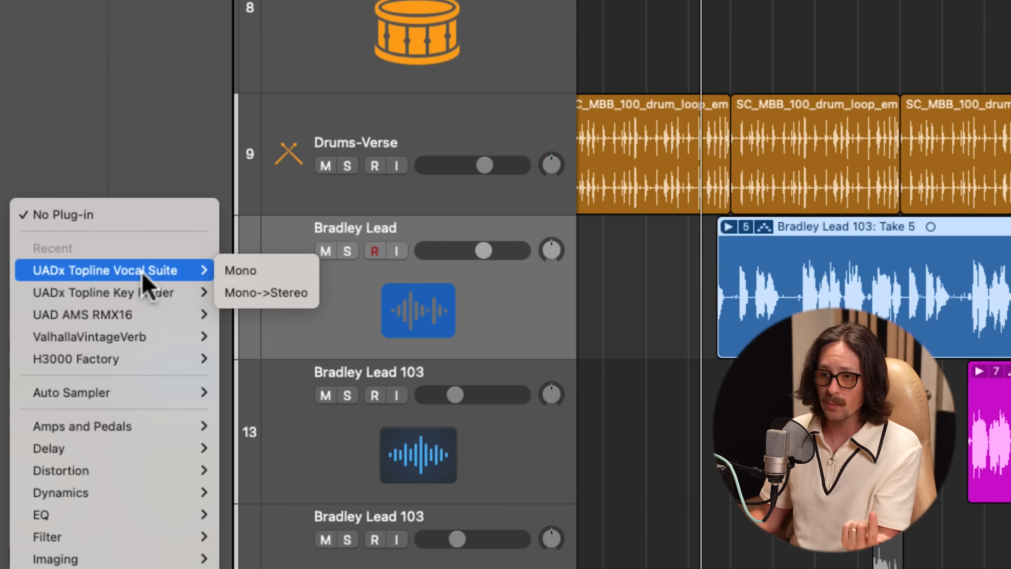
click(268, 293)
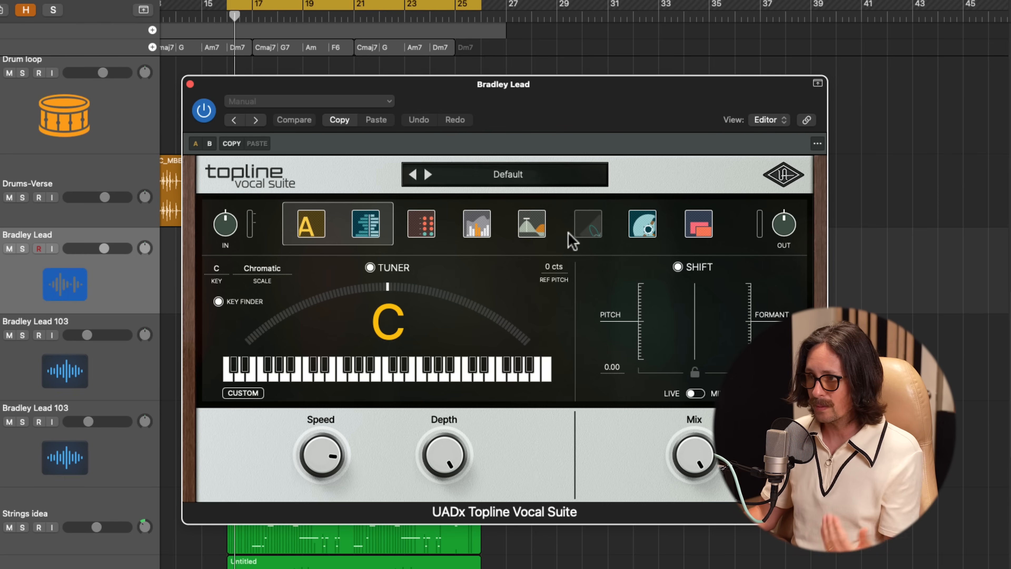
- Look over the plug-in's Modulation, Delay and Reverb modules and return to the Tuner and Shift modules
click(637, 233)
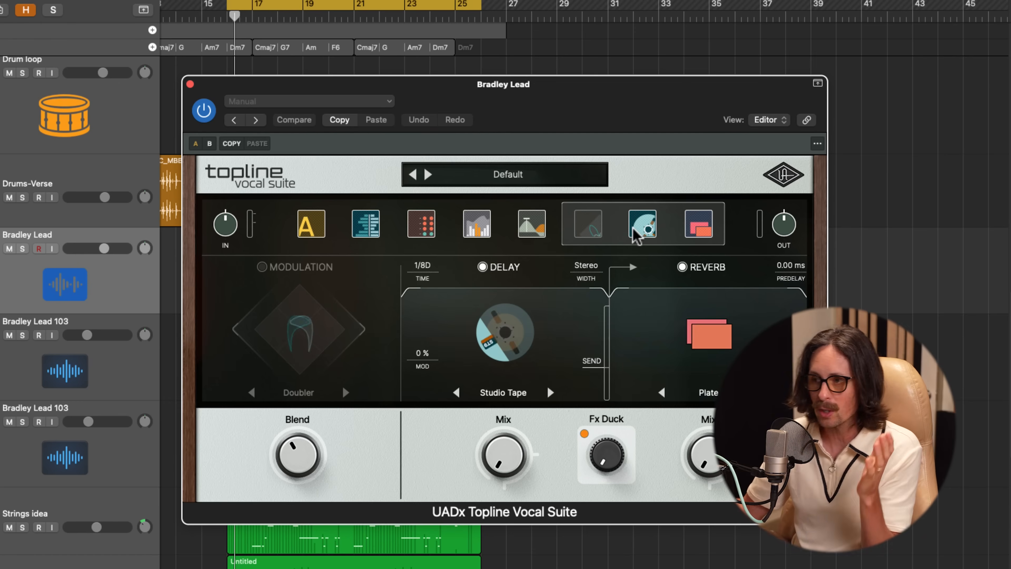
click(352, 239)
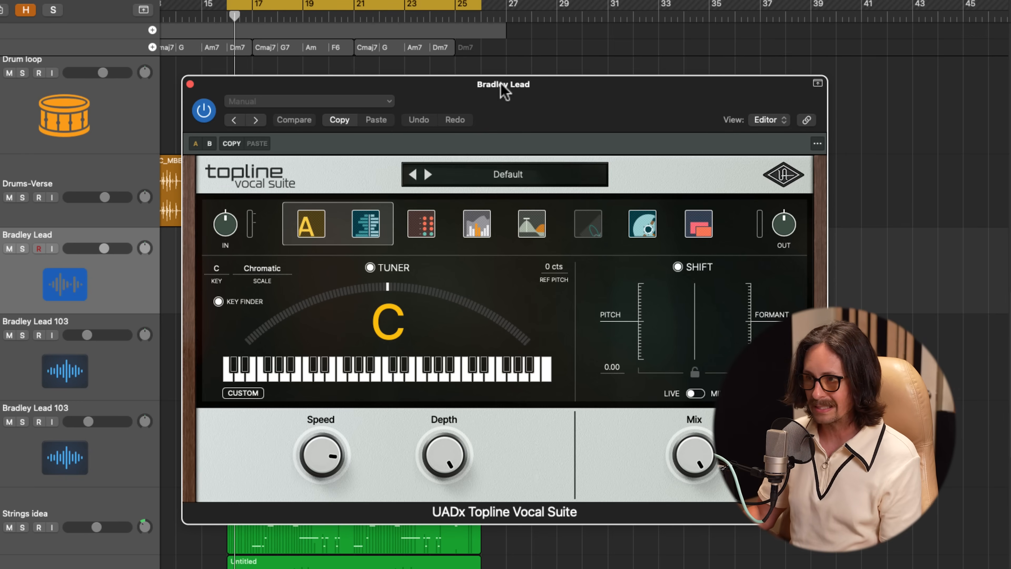
- Move the plug-in window off centre and switch the Shift module from Live to Mixing mode
drag(501, 85, 393, 35)
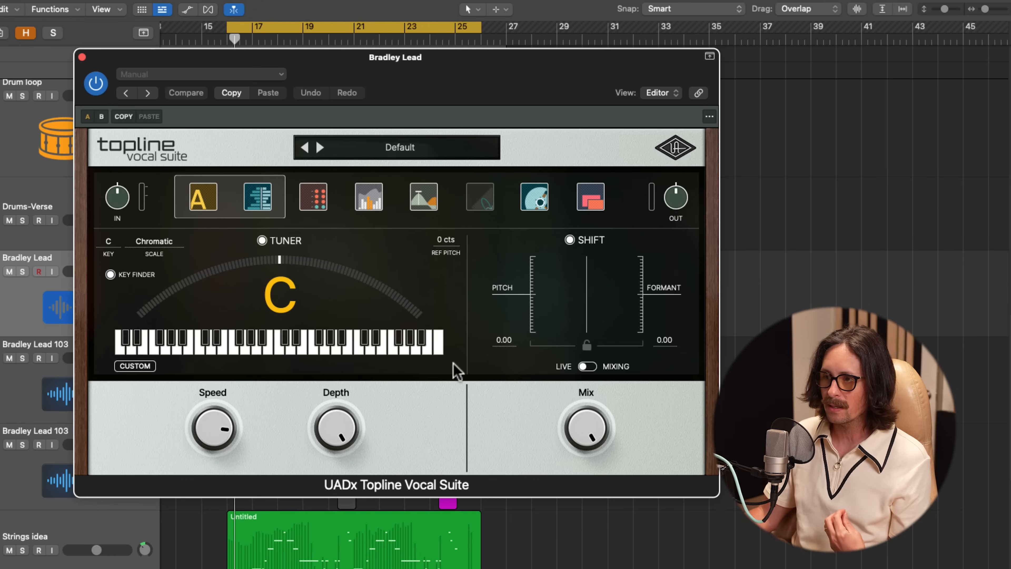
mouse_move(190, 417)
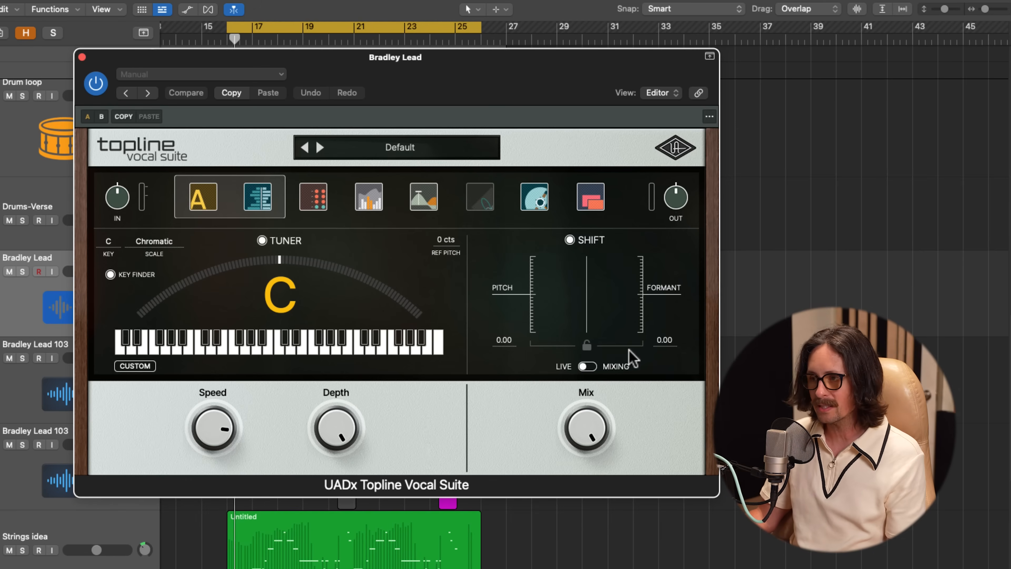
click(591, 367)
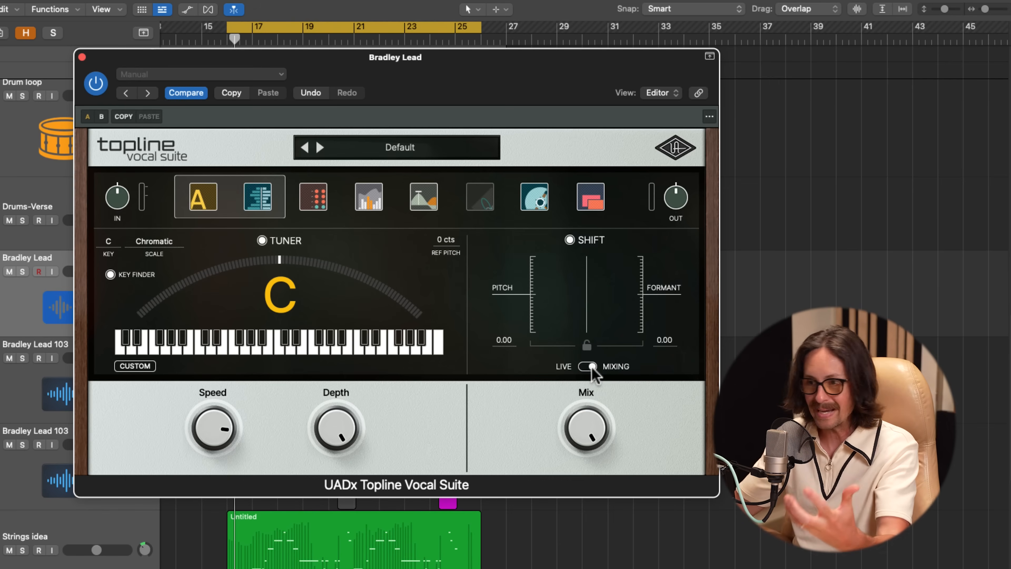
- Review the controls of the Analog, Dynamics and EQ modules
click(341, 205)
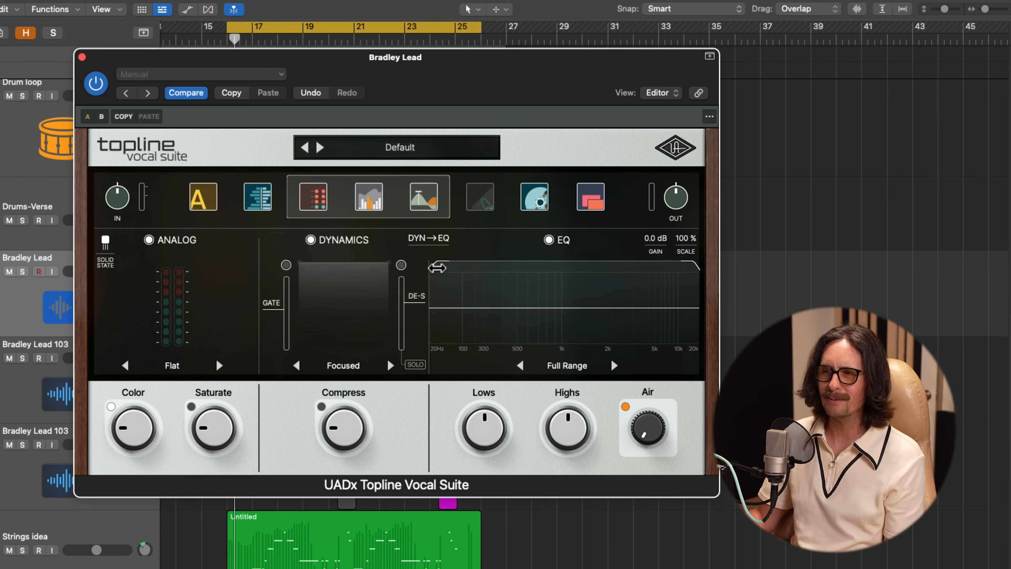
drag(391, 294, 431, 314)
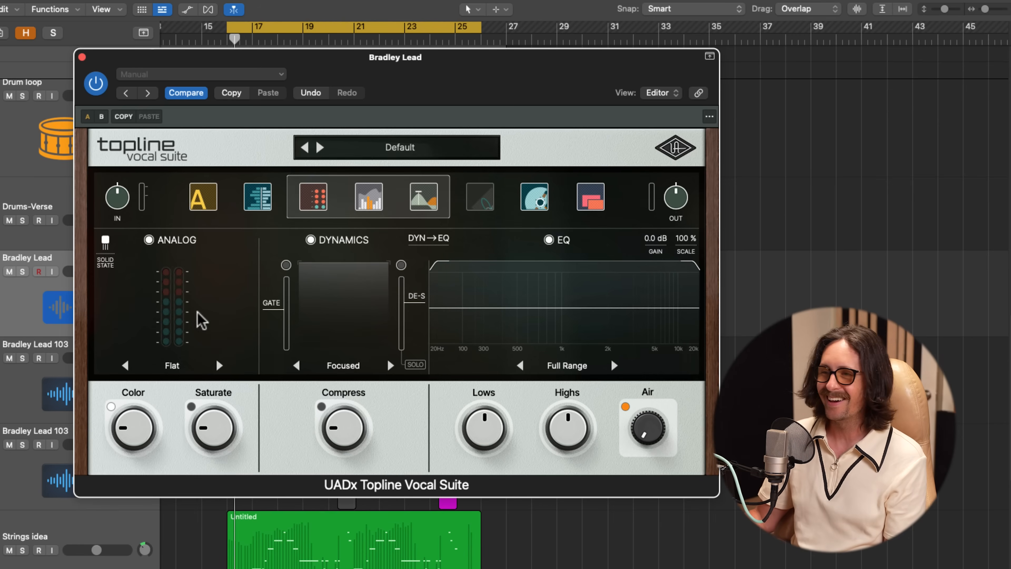
- Show the Modulation, Delay and Reverb modules and turn on the Doubler modulation
click(545, 192)
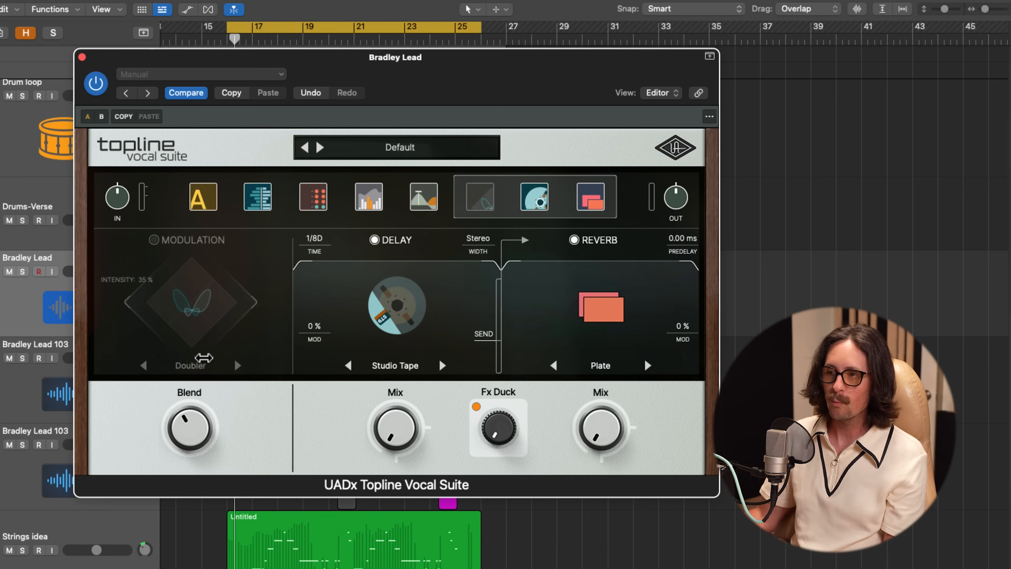
mouse_move(115, 296)
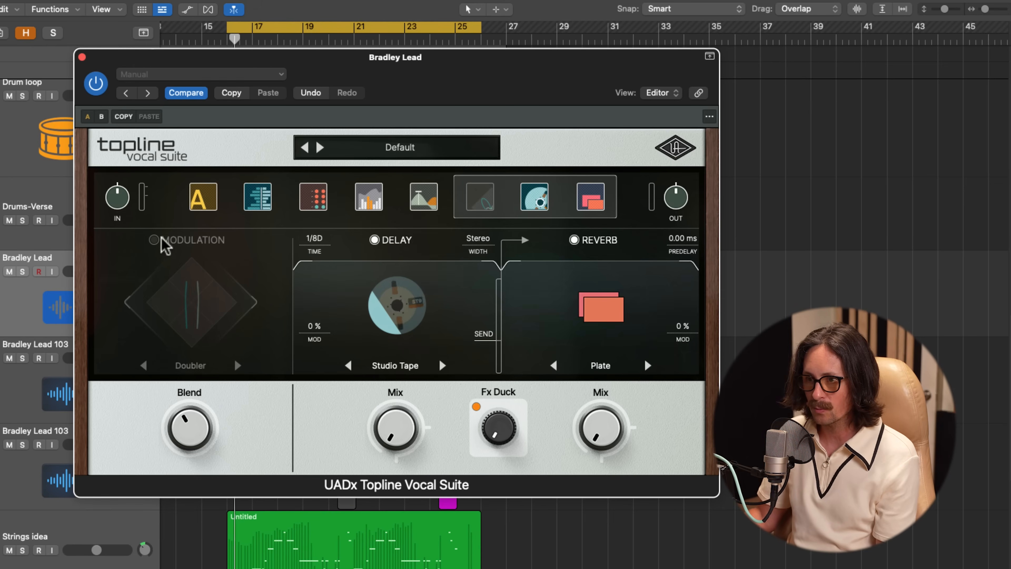
click(154, 240)
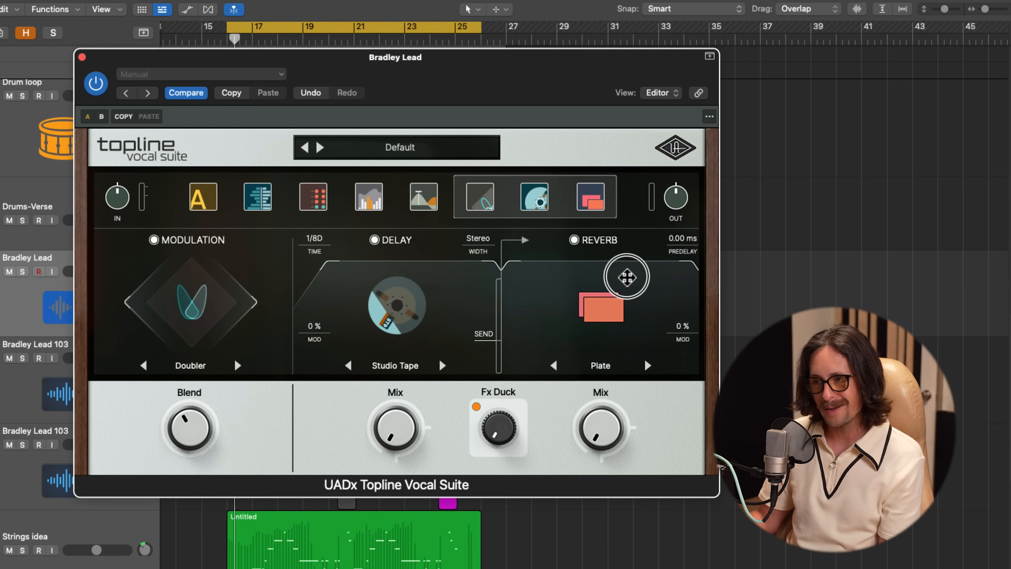
- Play the song with Topline Key Finder in Listen mode and send the detected key to the Vocal Suite's Tuner
click(203, 197)
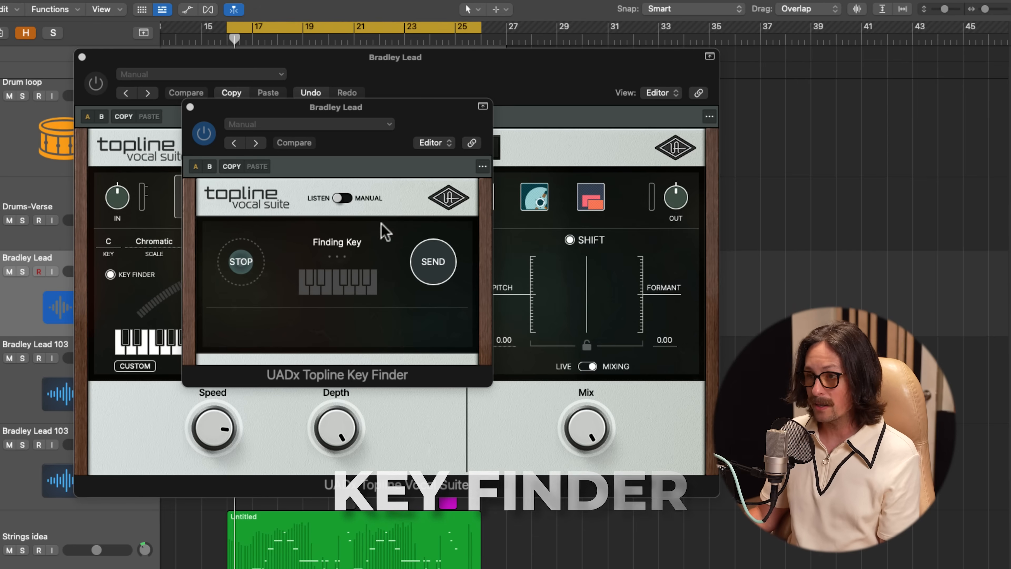
click(340, 198)
click(339, 198)
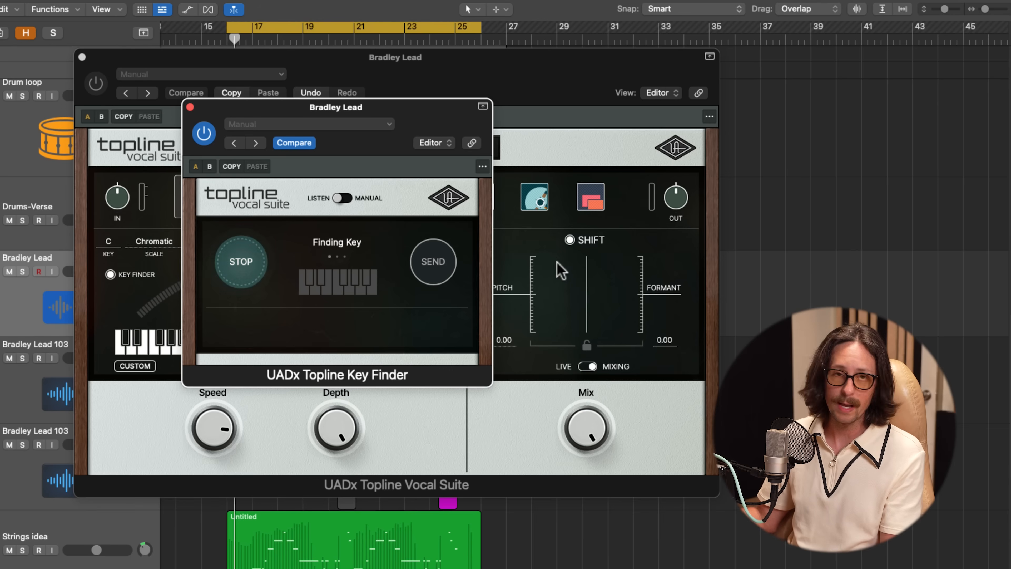
click(829, 111)
key(space)
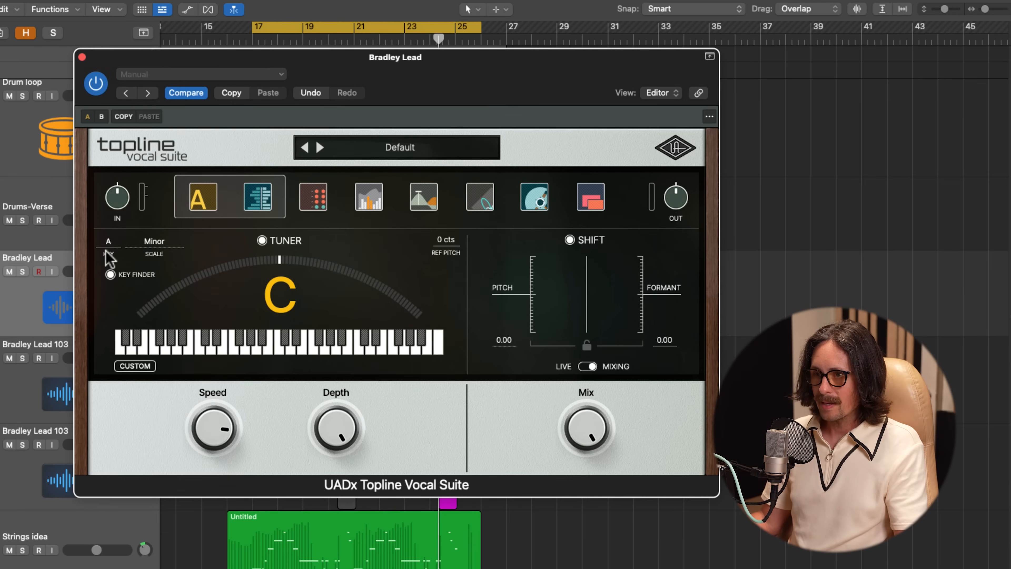
- Play the song, solo the lead vocal track and adjust the Tuner's Speed by ear
drag(213, 428, 207, 440)
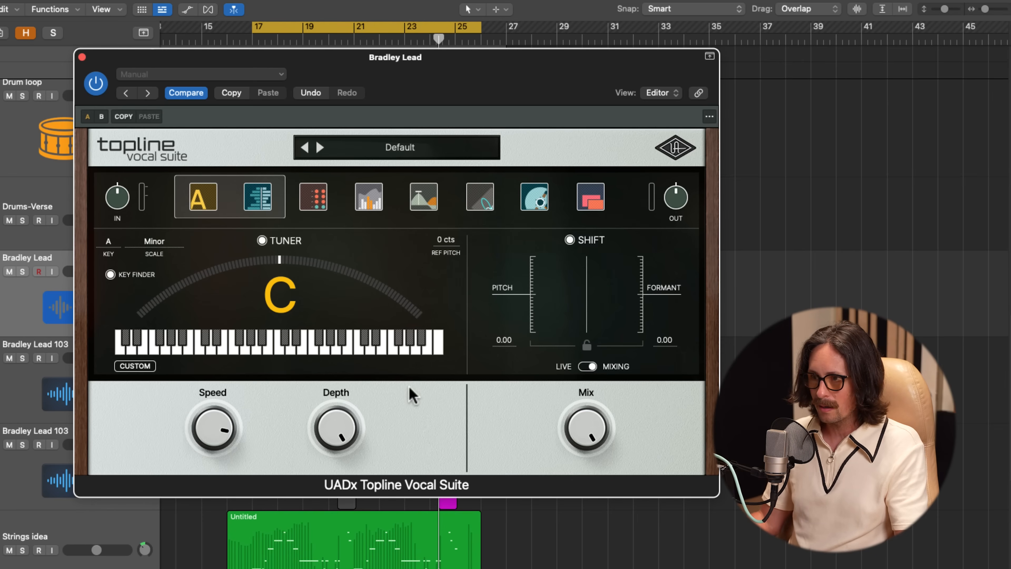
key(space)
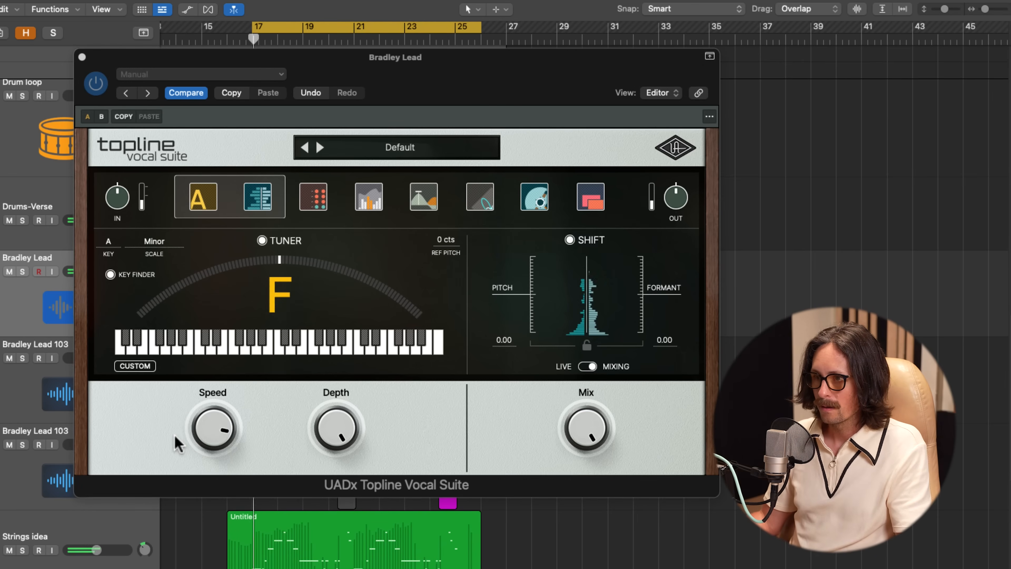
click(203, 431)
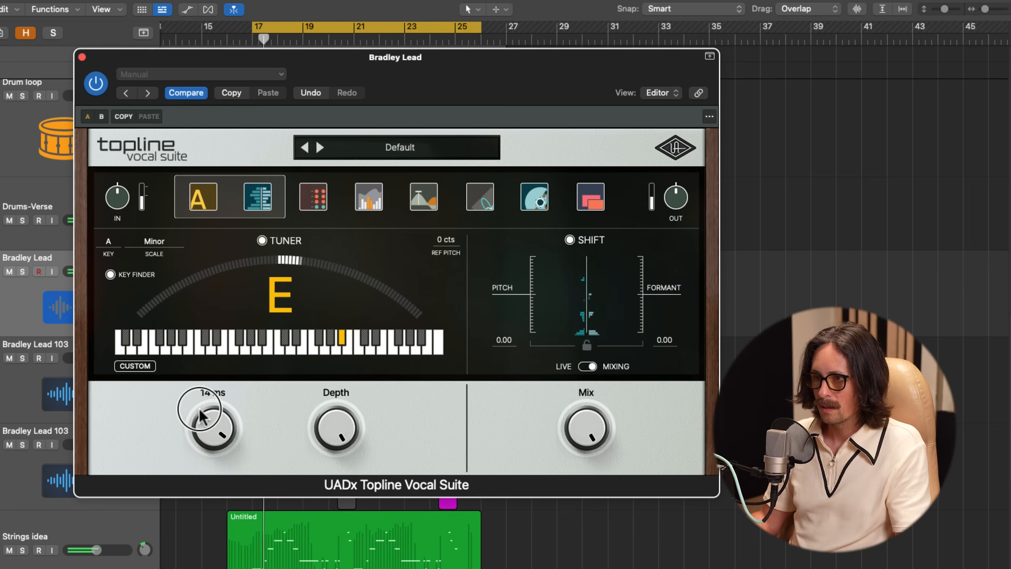
click(23, 271)
click(218, 427)
drag(218, 427, 218, 402)
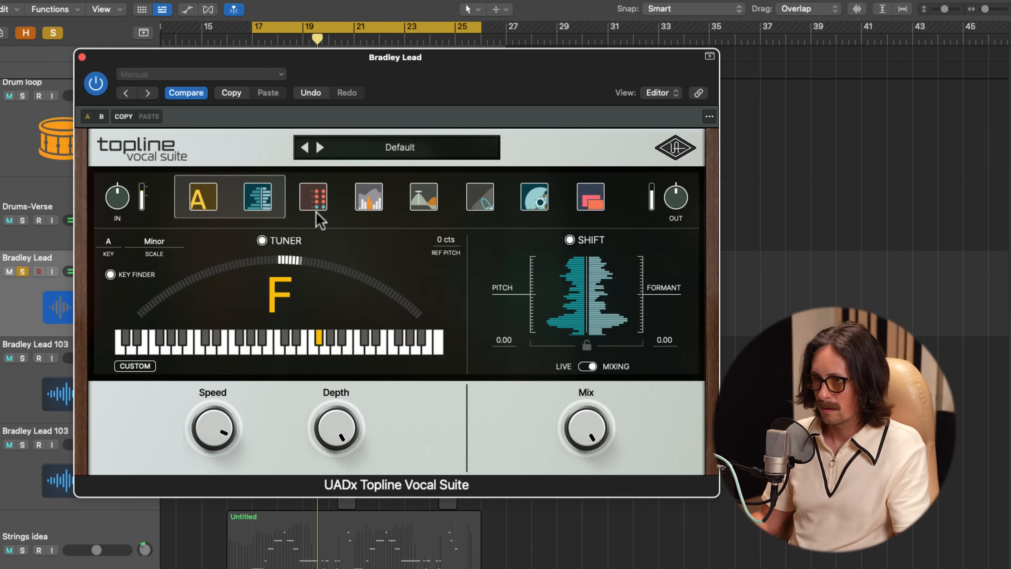
- Turn off the Analog, Dynamics and EQ modules of the vocal plug-in
click(355, 201)
click(149, 240)
click(315, 240)
click(549, 239)
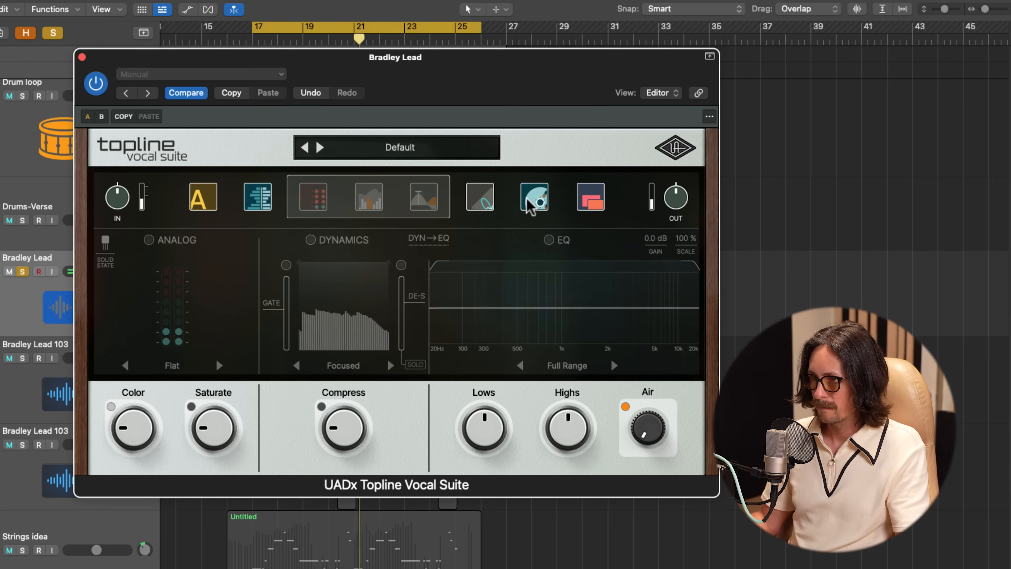
- Turn off the Modulation module and return to the Tuner and Shift modules
click(535, 197)
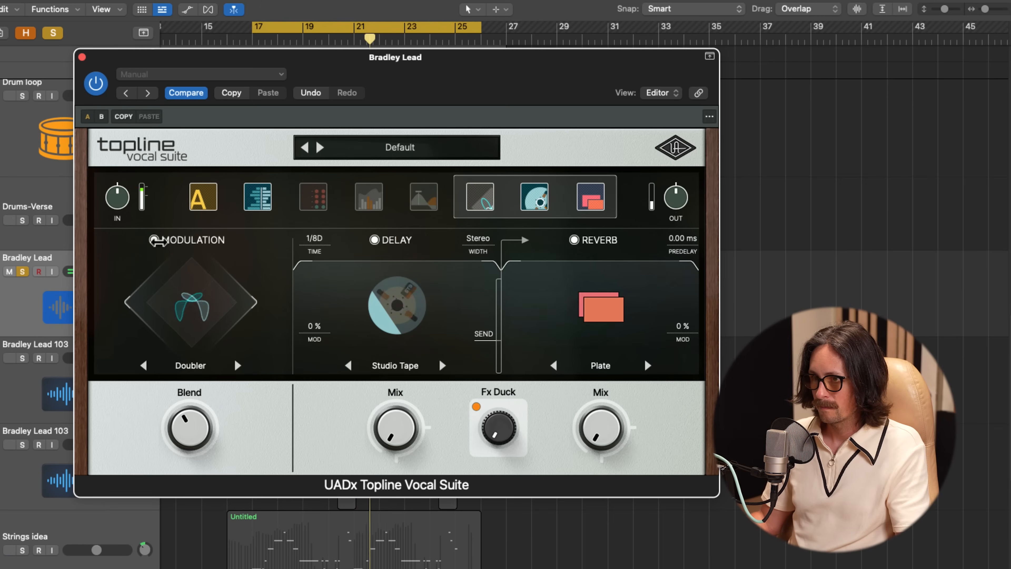
click(154, 240)
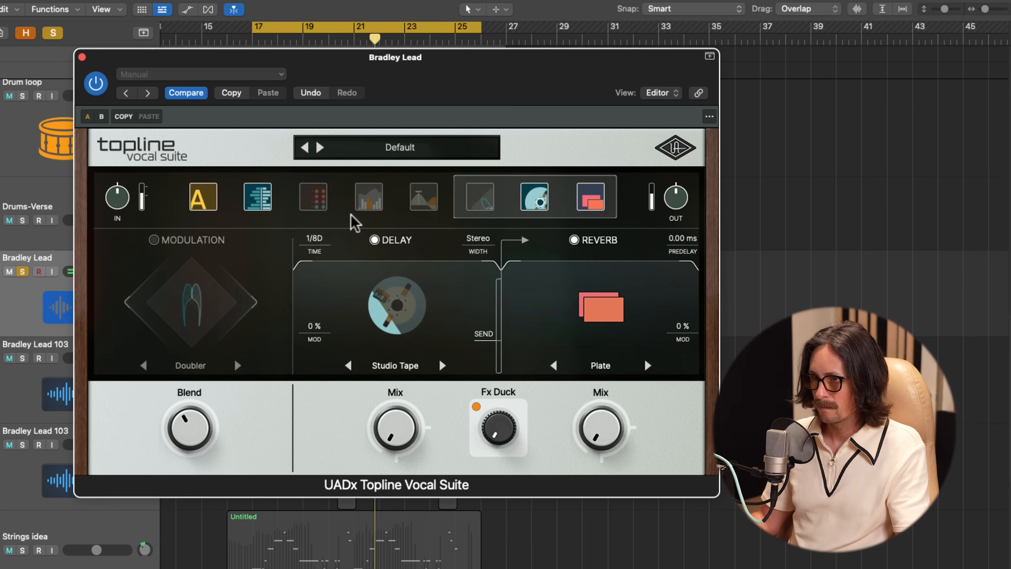
click(375, 240)
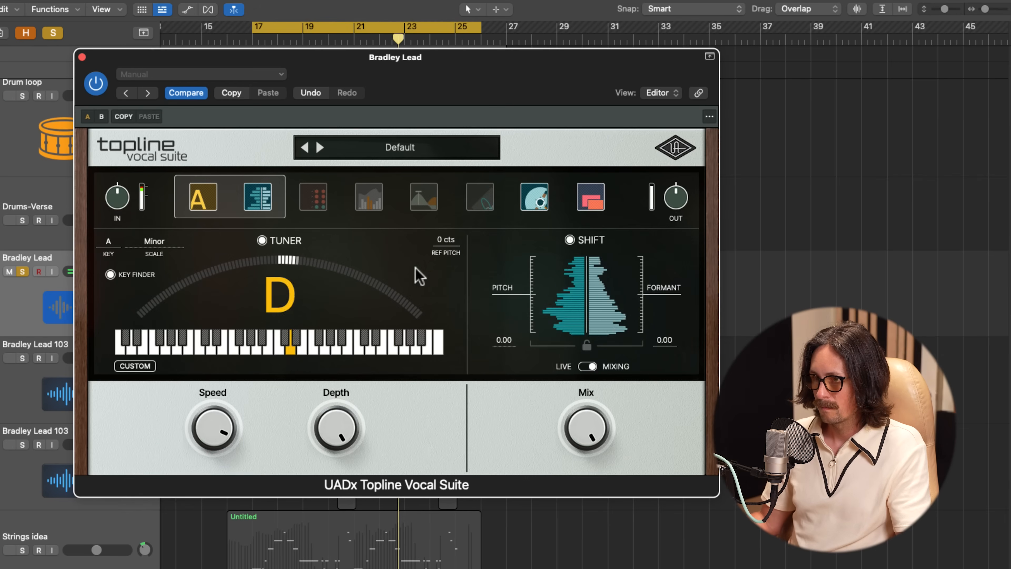
- Set the Tuner's Speed to 51 ms and reduce its Depth to slightly below the middle
mouse_move(205, 428)
mouse_down()
mouse_move(205, 442)
mouse_move(207, 411)
mouse_move(202, 436)
mouse_up()
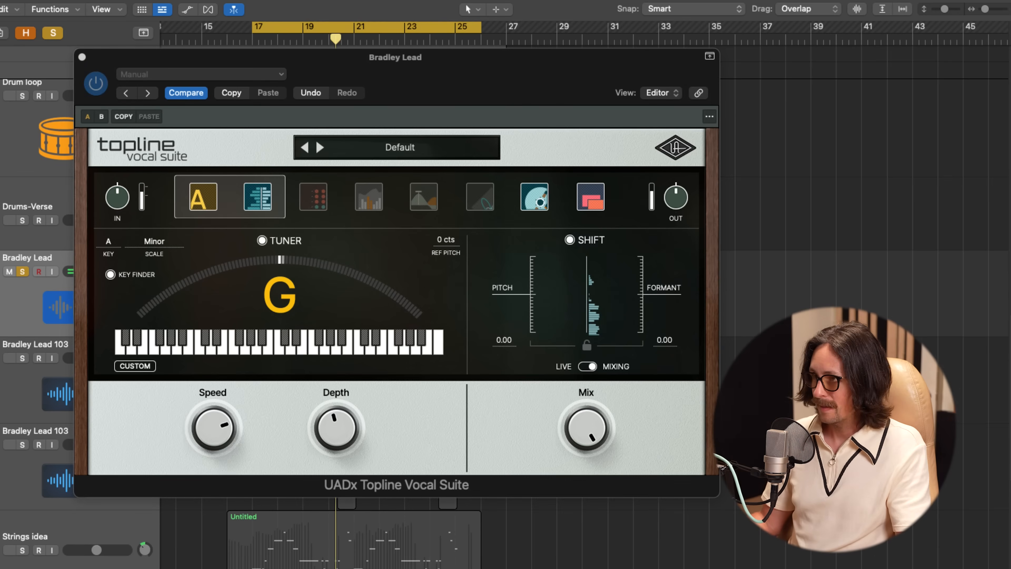
drag(223, 427, 223, 413)
mouse_move(342, 425)
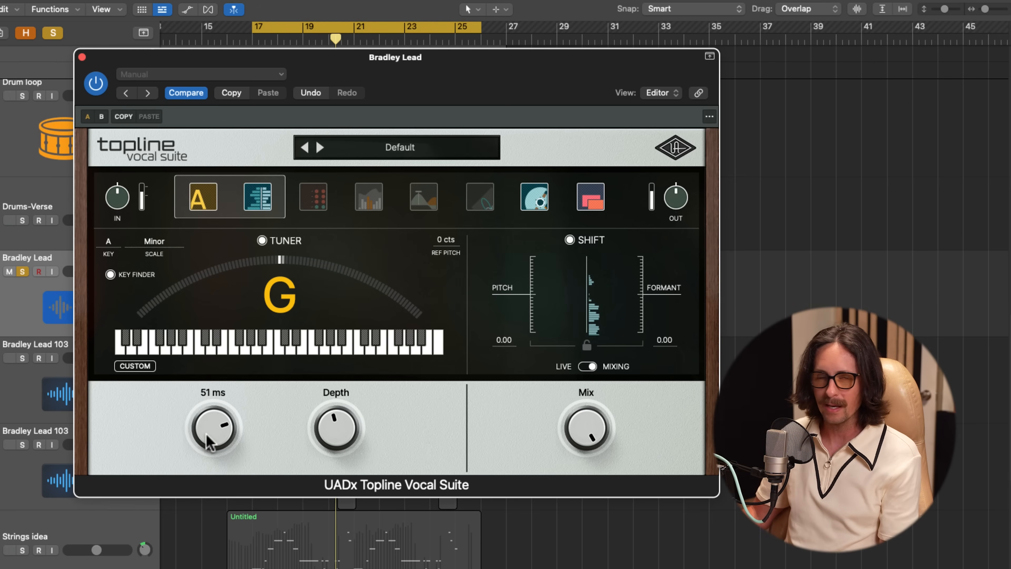
- Try a much faster Speed with full Depth in the Tuner, and return both to the gentler correction
drag(366, 418, 343, 457)
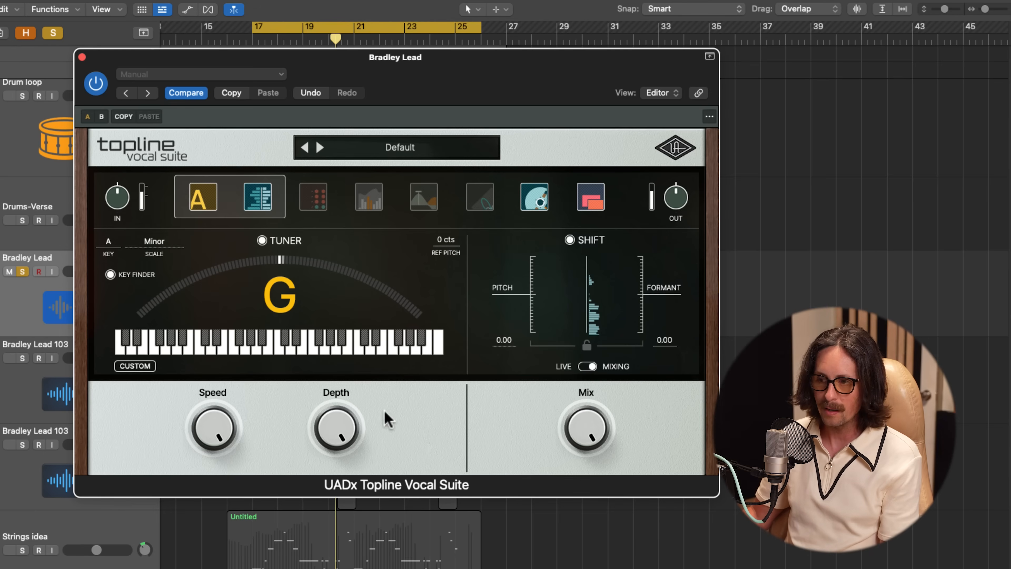
drag(334, 442, 334, 502)
mouse_move(214, 424)
drag(210, 432, 210, 467)
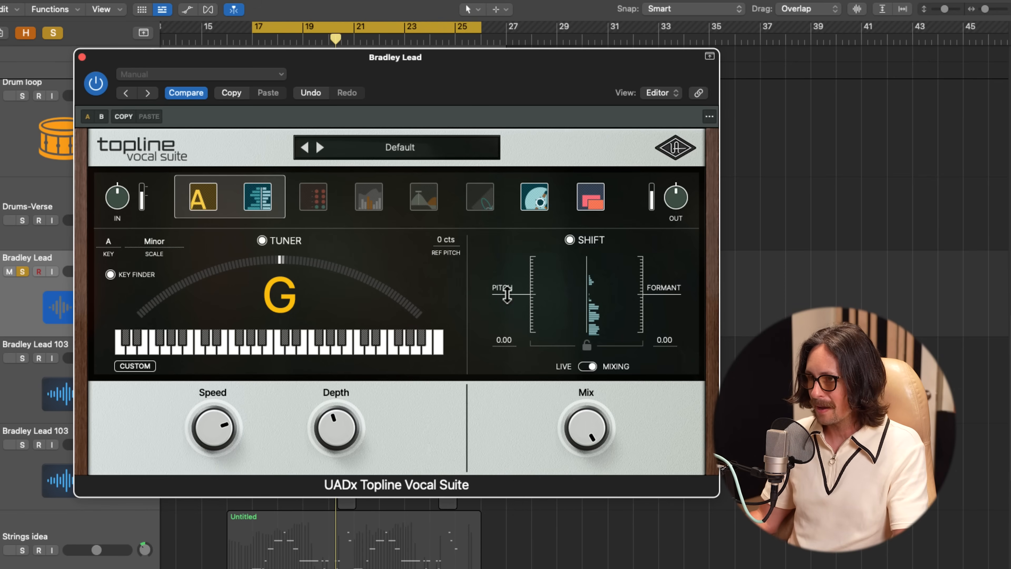
- Play the soloed lead vocal with Shift fully mixed in and lower the Shift module's Formant to -3.00
mouse_move(581, 430)
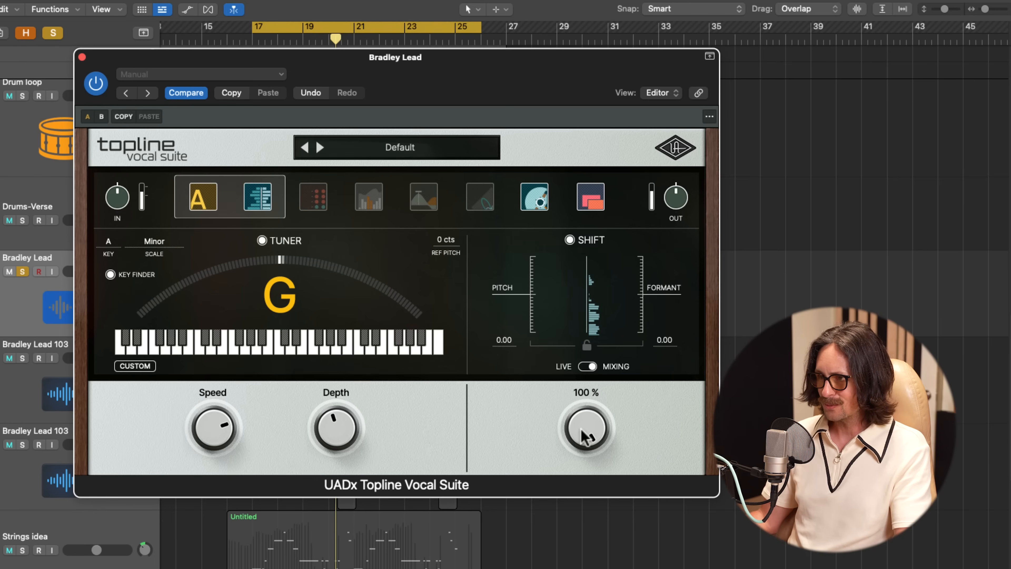
drag(584, 421, 593, 370)
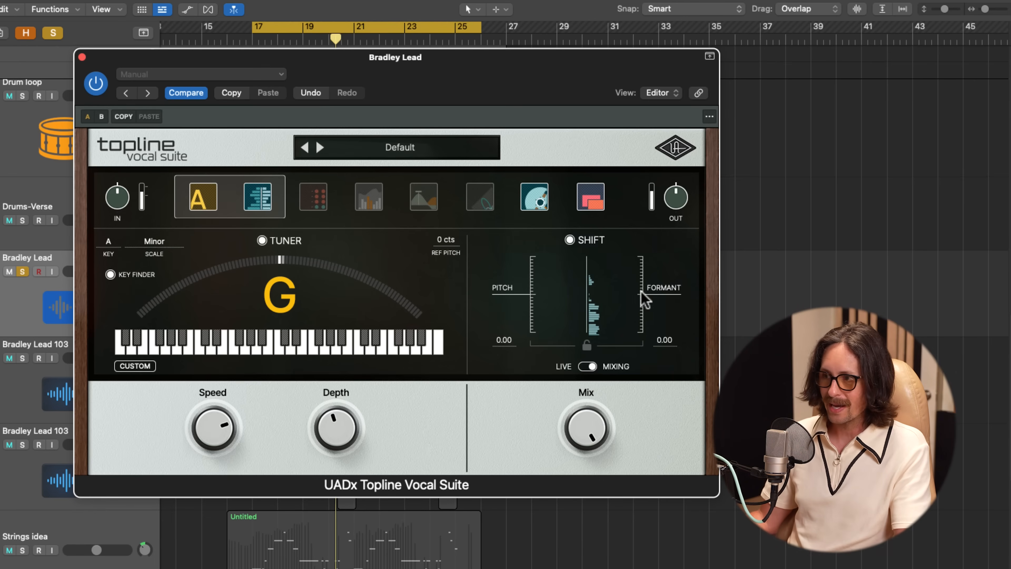
click(787, 239)
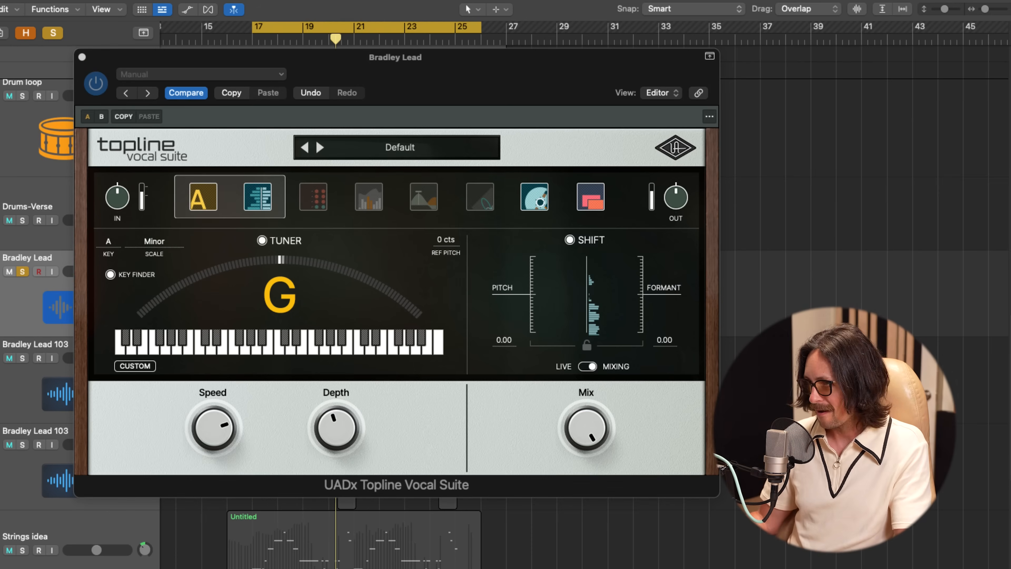
key(space)
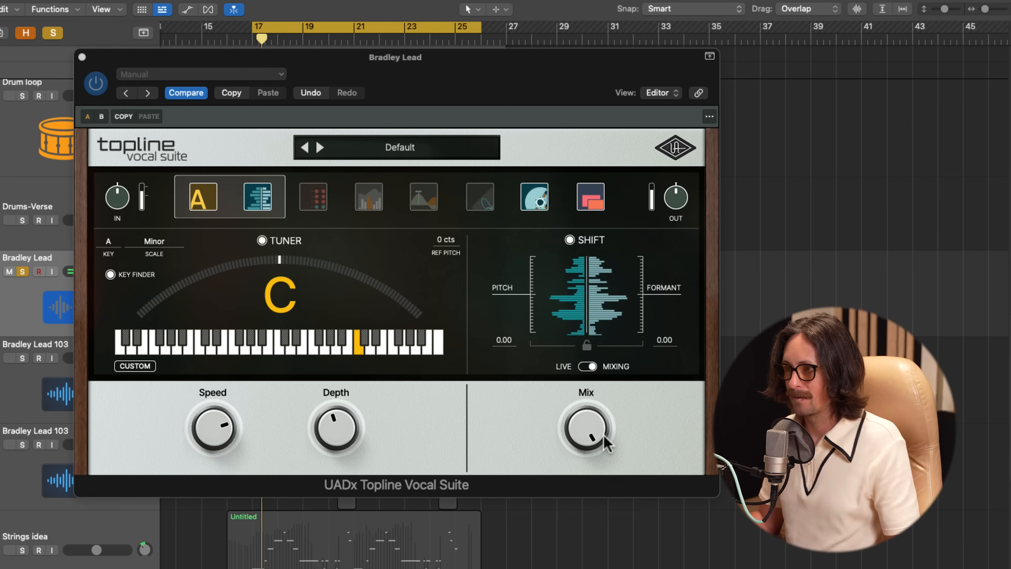
mouse_move(655, 288)
mouse_down()
mouse_move(656, 353)
mouse_move(652, 304)
mouse_up()
click(846, 241)
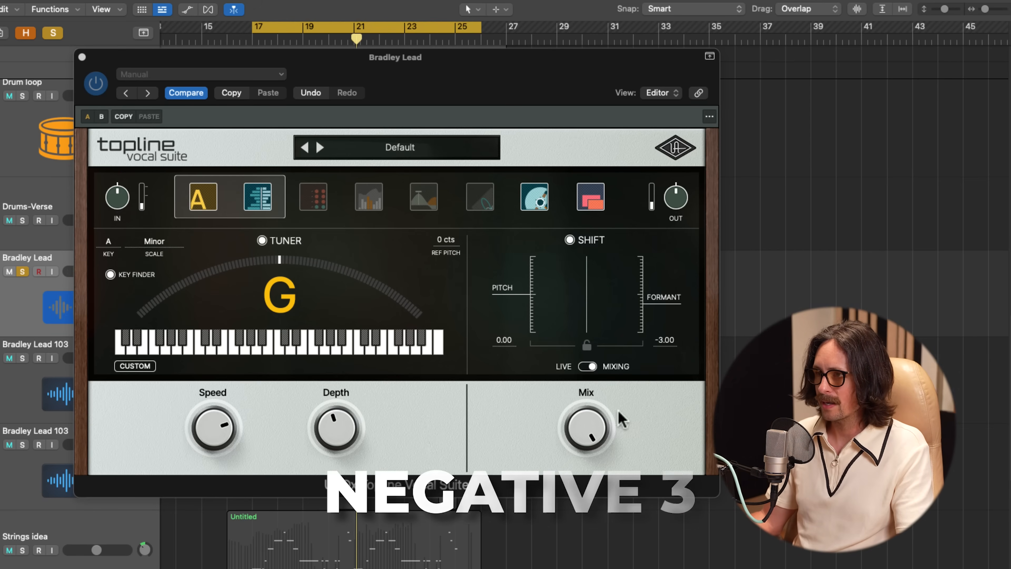
- Blend the Shift module at about a quarter Mix, with Pitch at +12.00 and Formant at +3.00
mouse_move(521, 305)
mouse_down()
mouse_move(526, 411)
mouse_move(498, 212)
mouse_move(517, 304)
mouse_move(518, 276)
mouse_move(520, 305)
mouse_move(520, 294)
mouse_up()
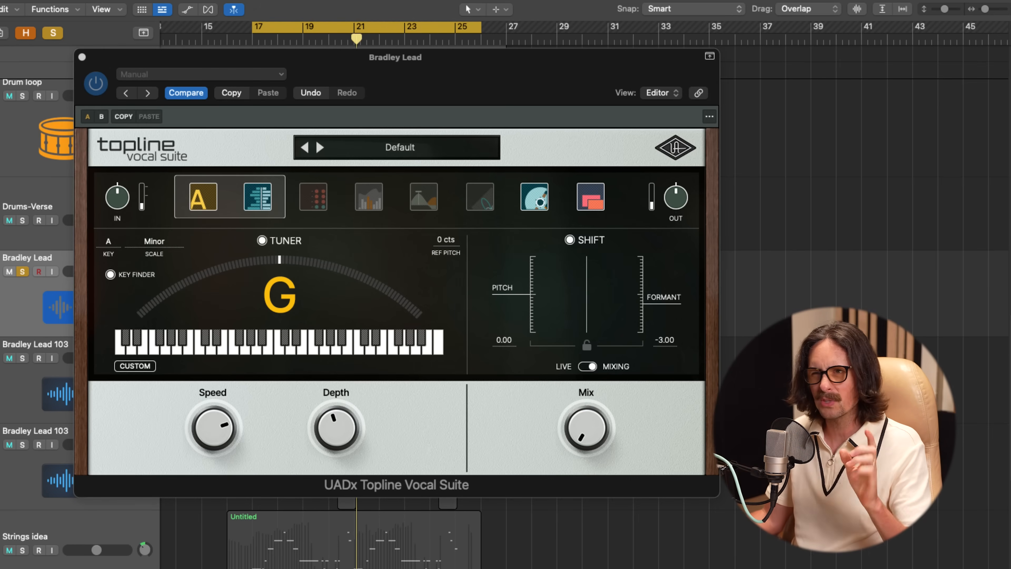
key(space)
drag(585, 427, 566, 373)
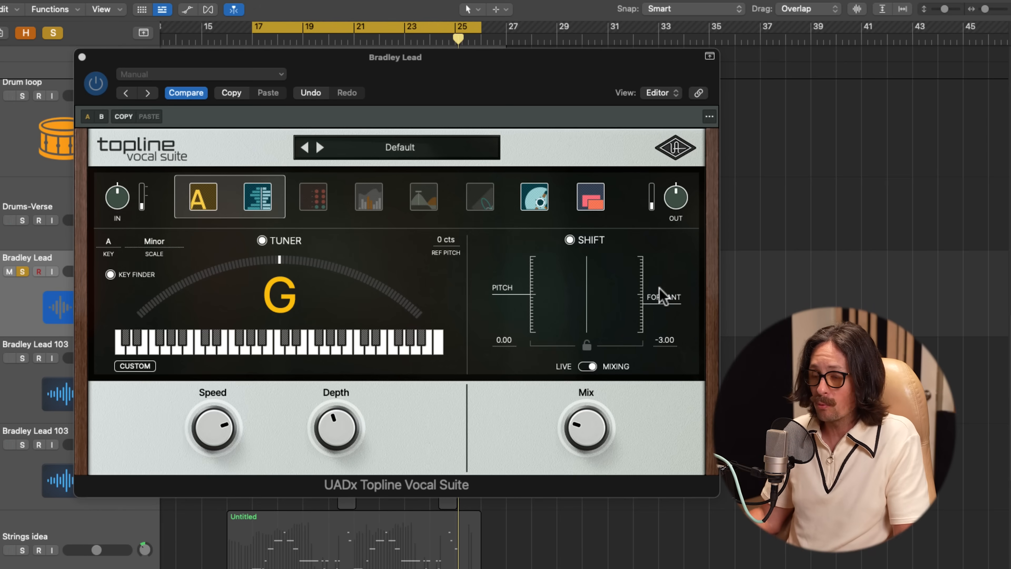
drag(659, 303, 659, 285)
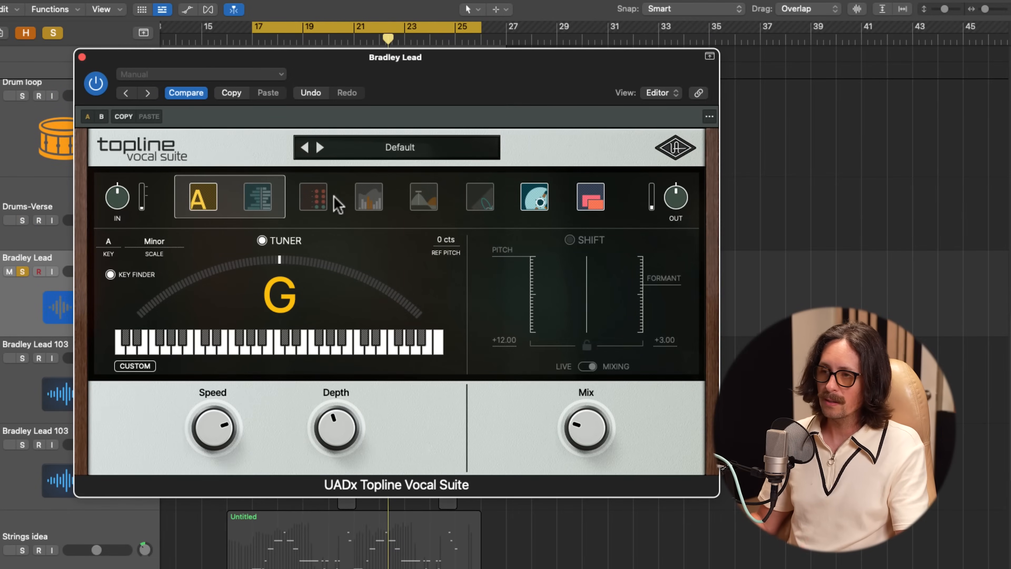
- Show the Analog, Dynamics and EQ modules, turn on Analog and switch it from Solid State to Tube
click(334, 196)
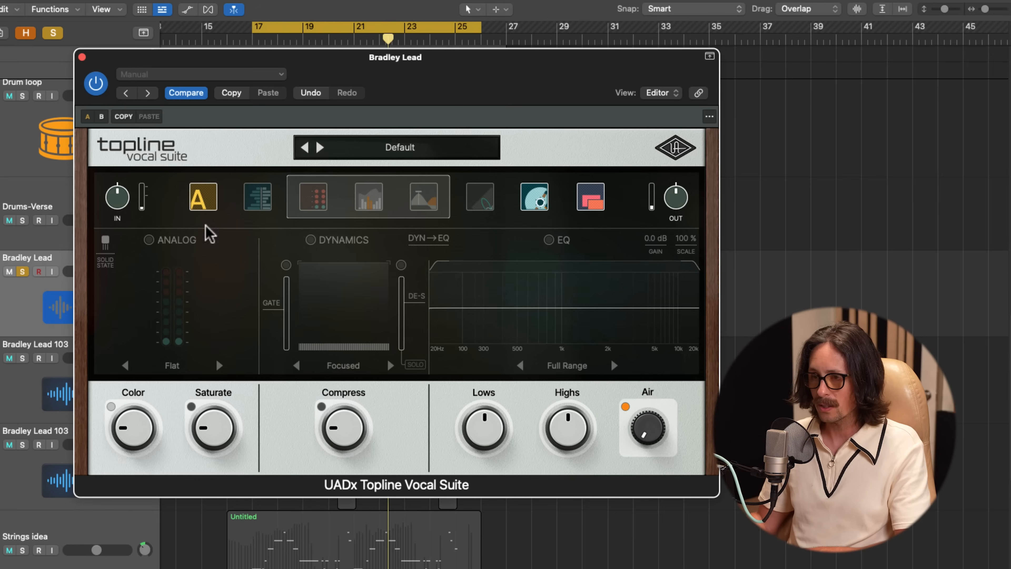
click(149, 240)
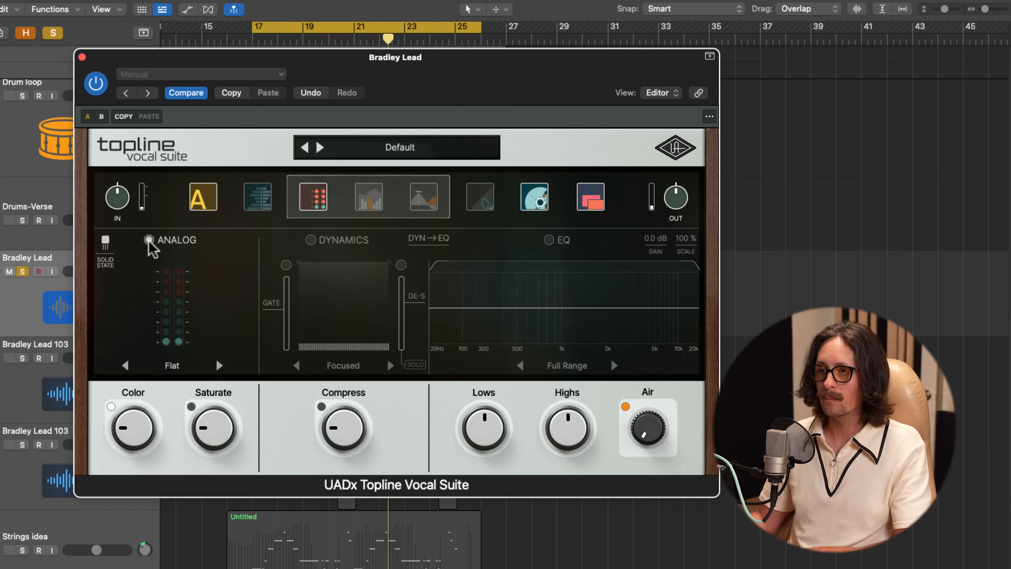
click(107, 240)
click(104, 245)
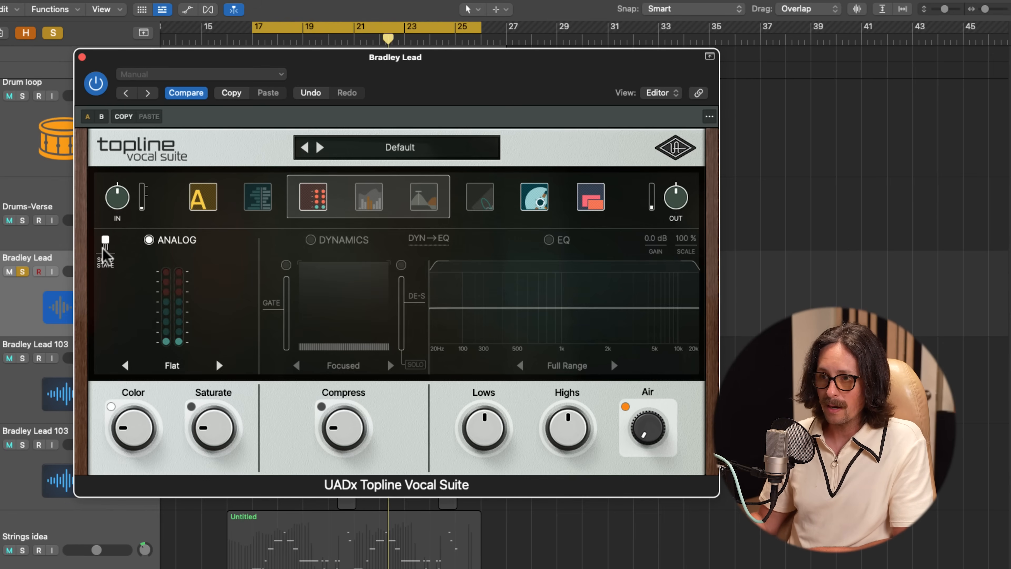
click(105, 243)
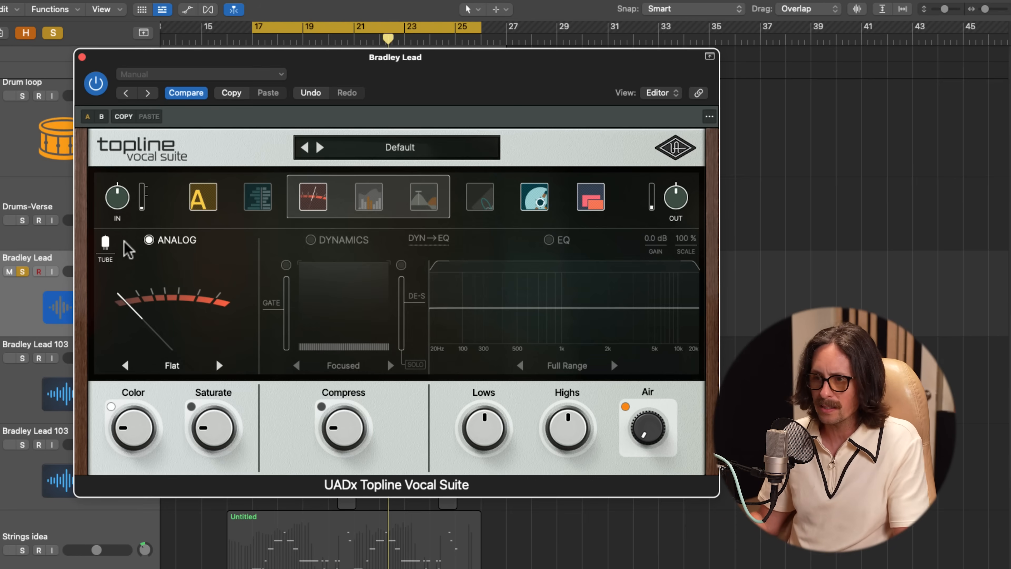
- Try the Hyped and Present characters in the Analog module and settle on Bright
click(181, 366)
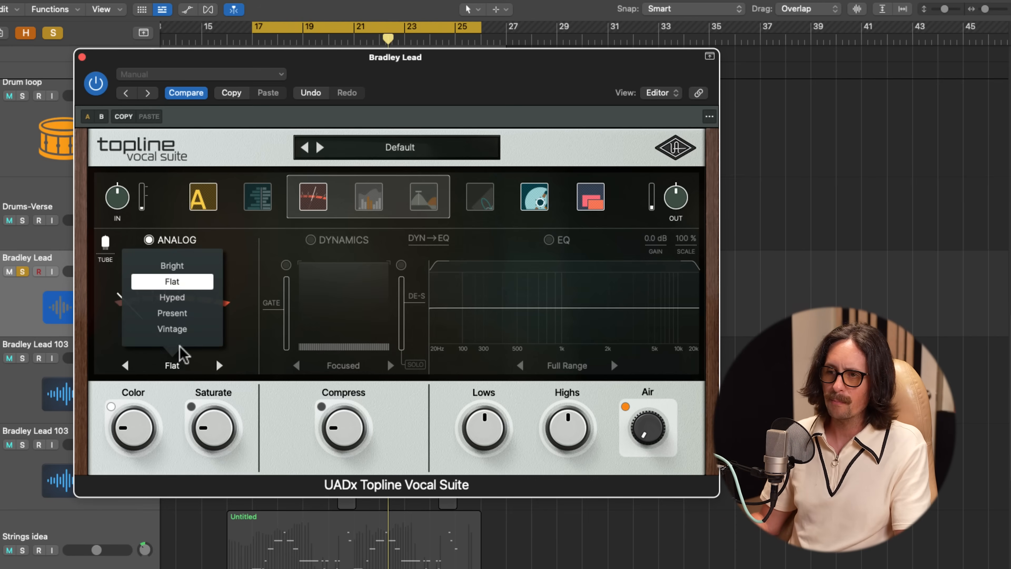
click(172, 265)
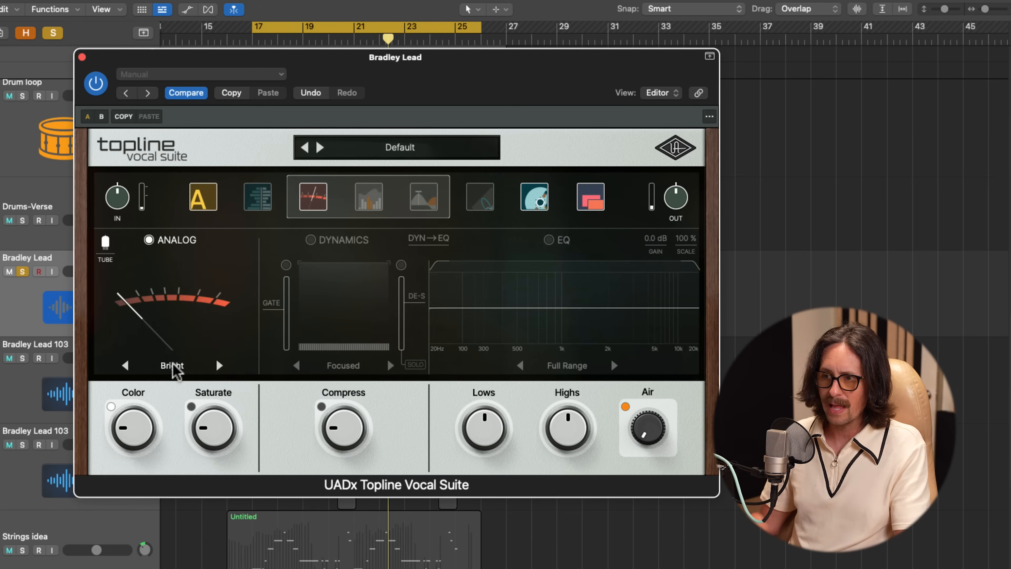
click(175, 368)
click(172, 297)
click(179, 365)
click(175, 313)
click(181, 366)
click(172, 265)
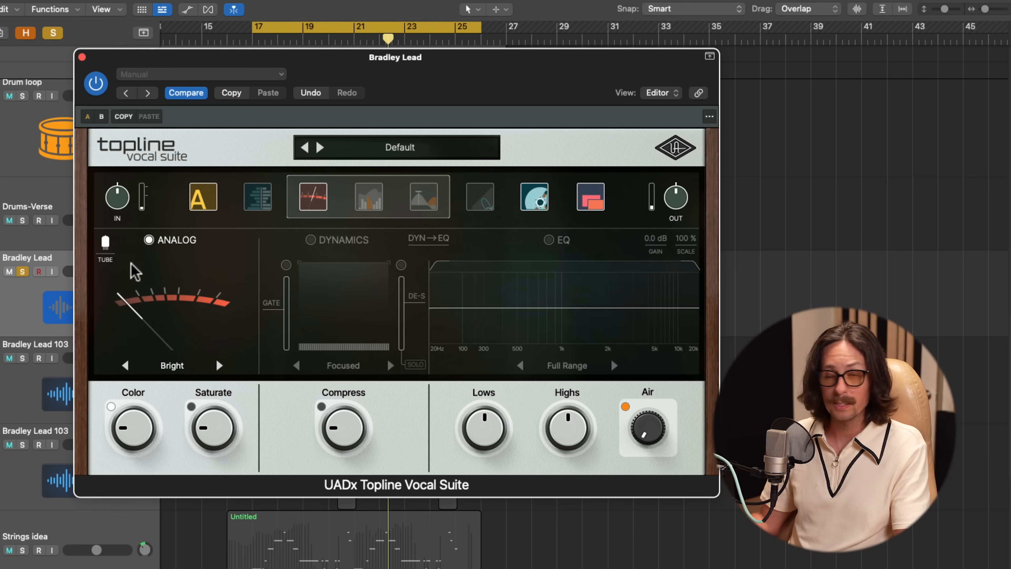
- Set the Analog module's Color to maximum and turn on Saturate at a low amount, keeping the Tube type
drag(122, 429, 118, 321)
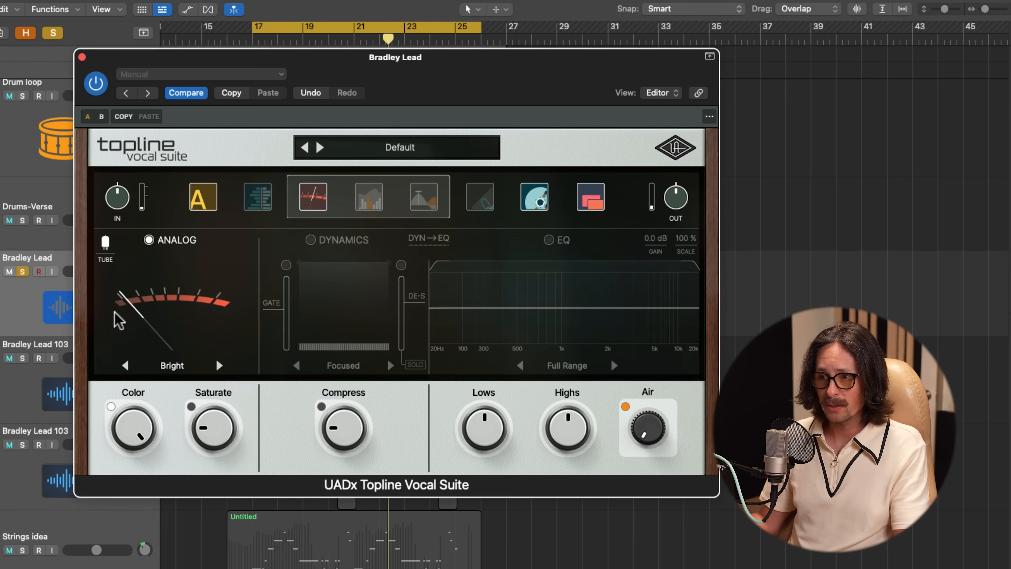
click(172, 367)
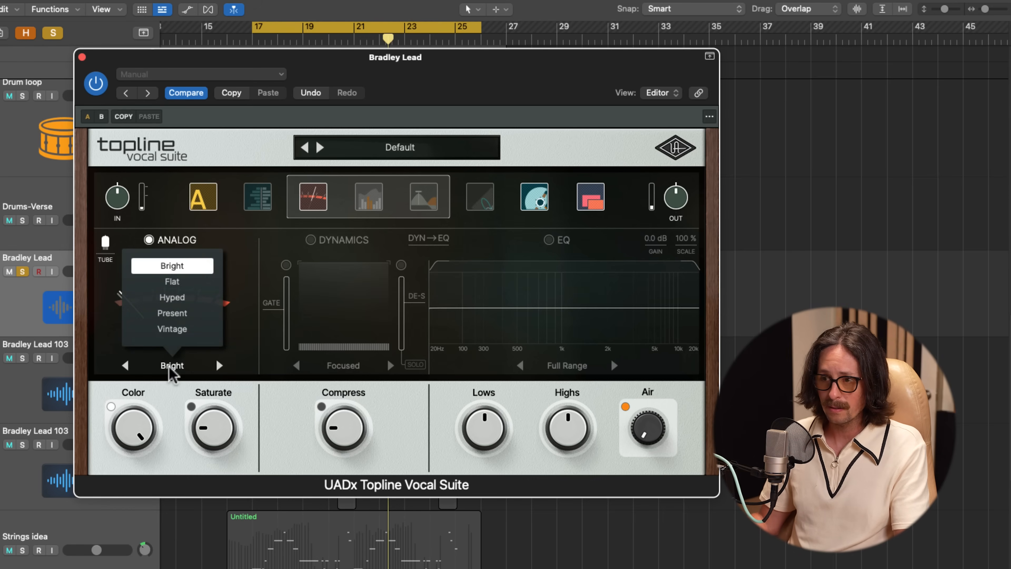
click(183, 409)
mouse_move(217, 439)
mouse_down()
mouse_move(215, 432)
mouse_move(213, 448)
mouse_move(213, 438)
mouse_up()
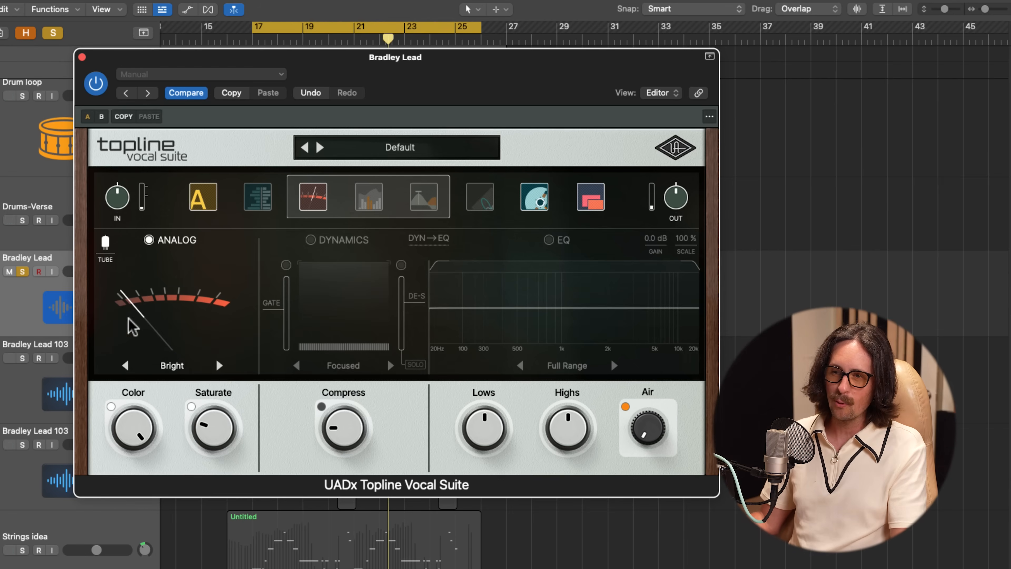
click(106, 243)
click(106, 243)
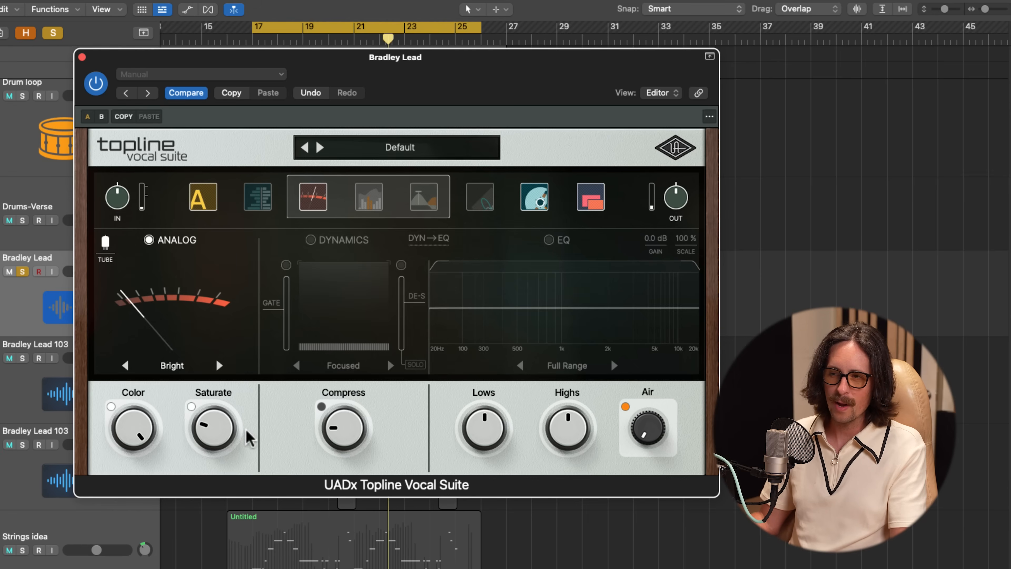
- Play the song, unsolo the lead vocal and reduce the Analog Color to about 61 %
key(space)
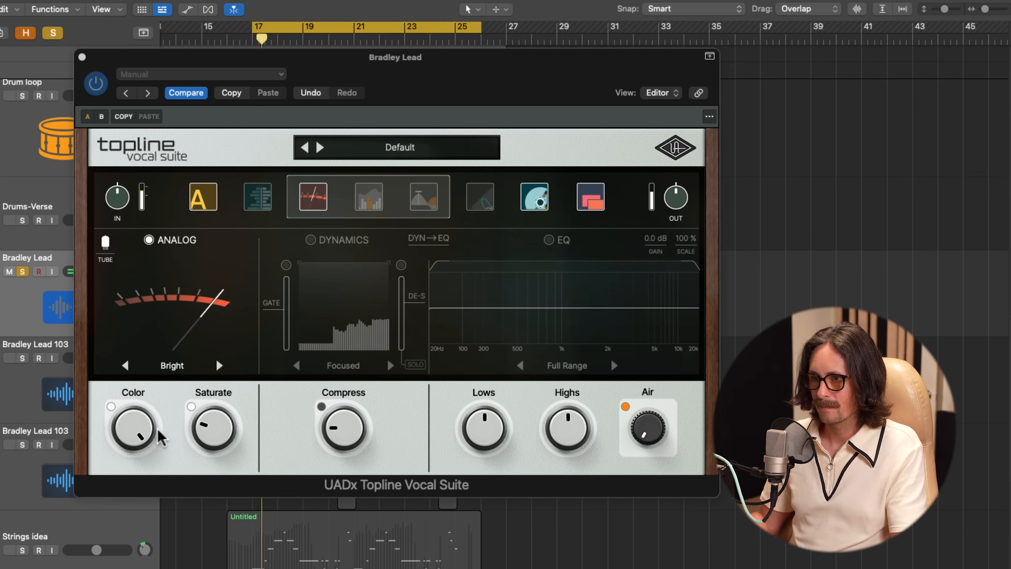
mouse_move(132, 428)
mouse_down()
mouse_move(142, 457)
mouse_move(131, 437)
mouse_up()
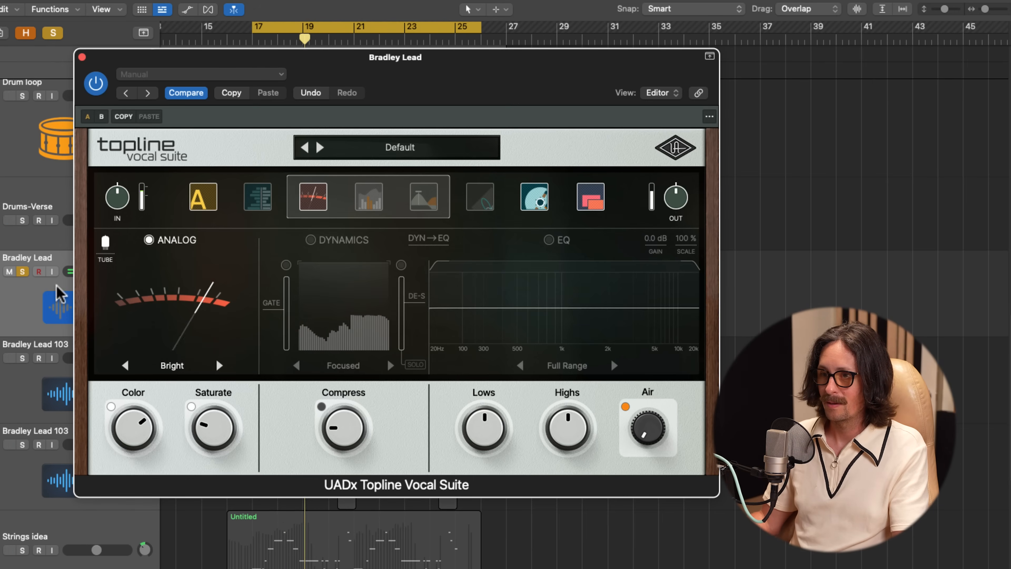
click(22, 271)
drag(131, 441, 132, 445)
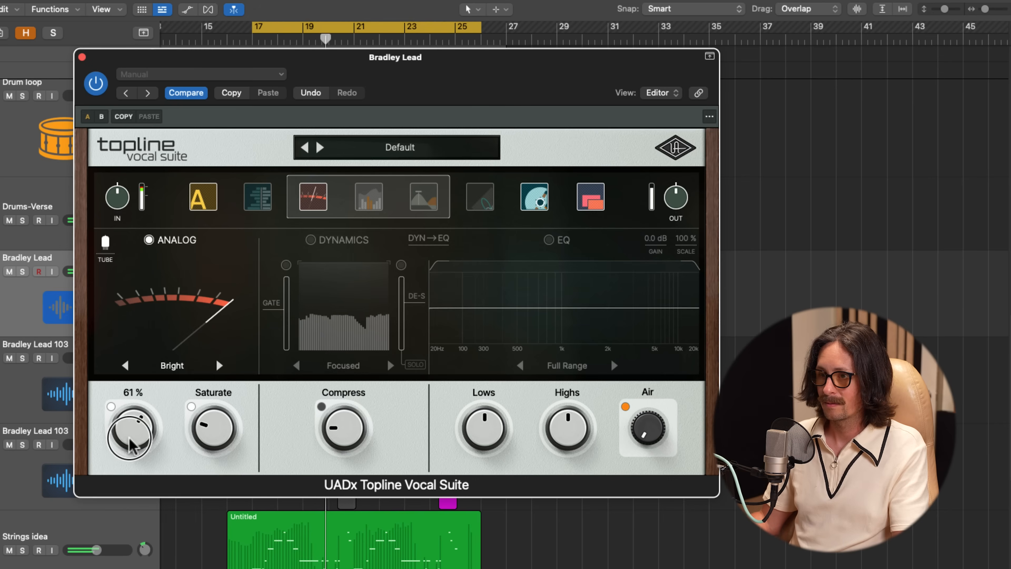
- Change the Analog character to Flat, raise Saturate above the middle and readjust Color during playback
click(218, 364)
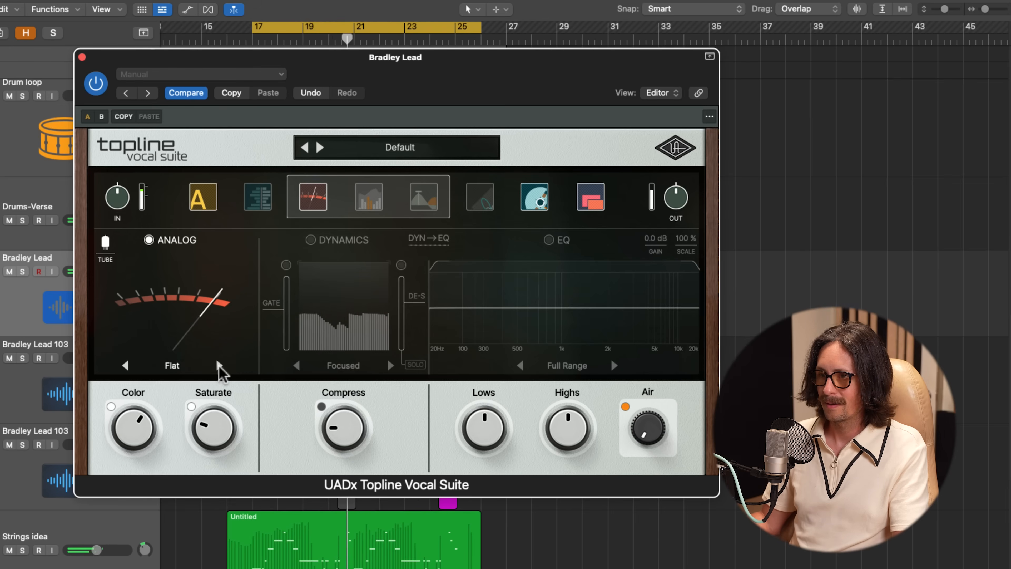
drag(213, 411, 207, 366)
mouse_move(132, 409)
mouse_down()
mouse_move(130, 400)
mouse_move(143, 421)
mouse_up()
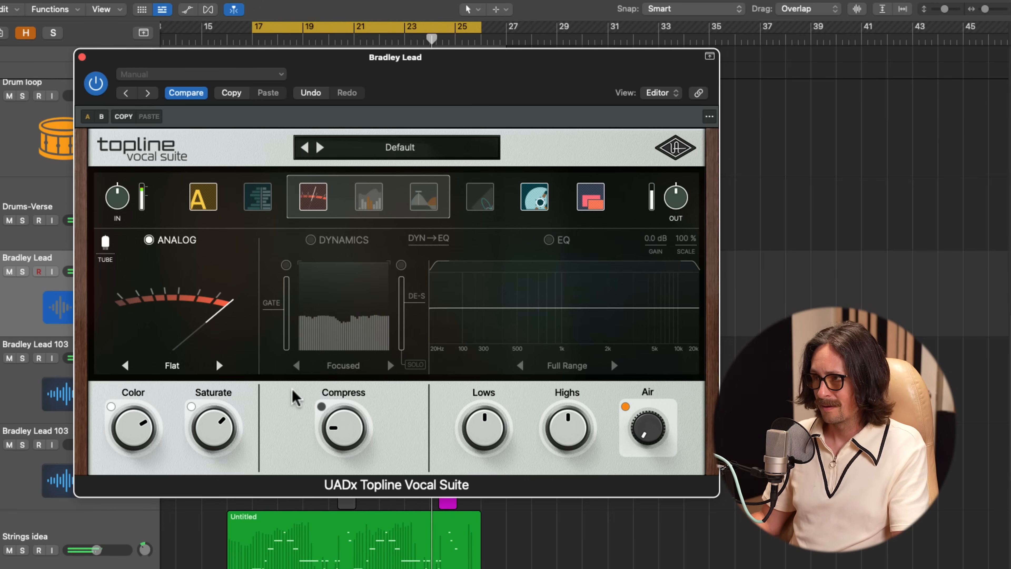
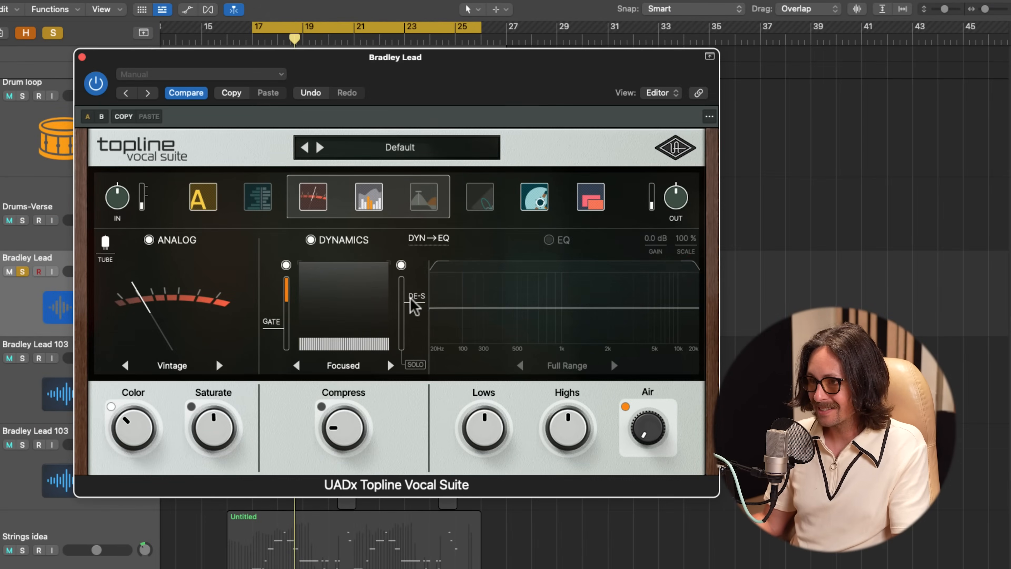
- Play the soloed vocal and lower the De-S slider in the Dynamics module to somewhat below its middle
drag(413, 303, 414, 320)
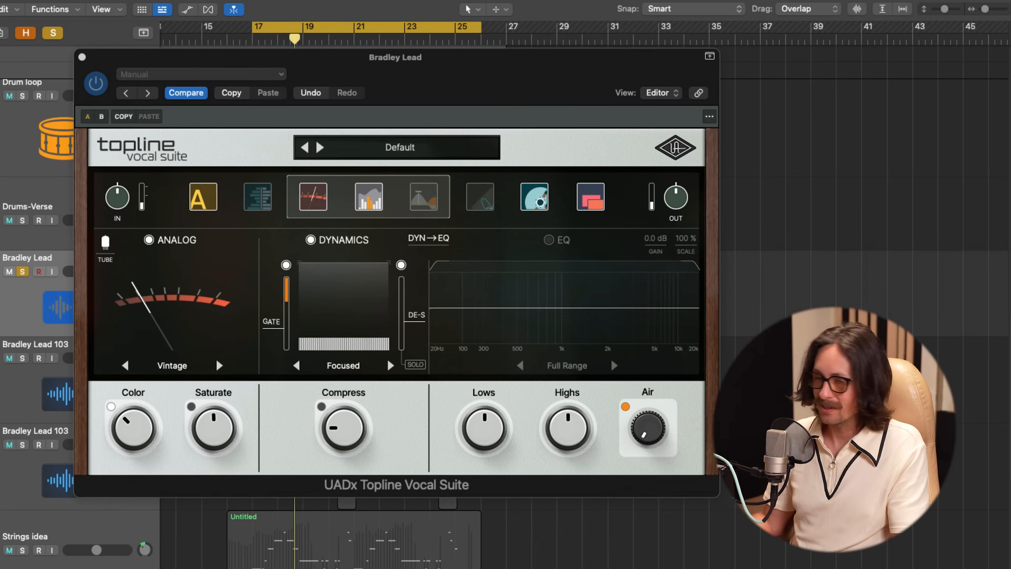
key(space)
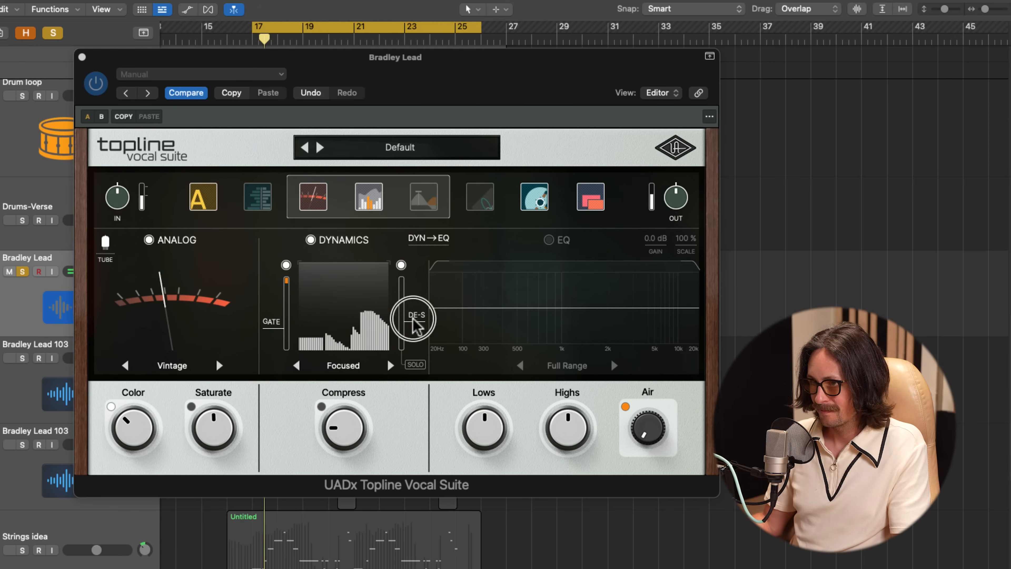
click(415, 323)
drag(415, 322, 415, 325)
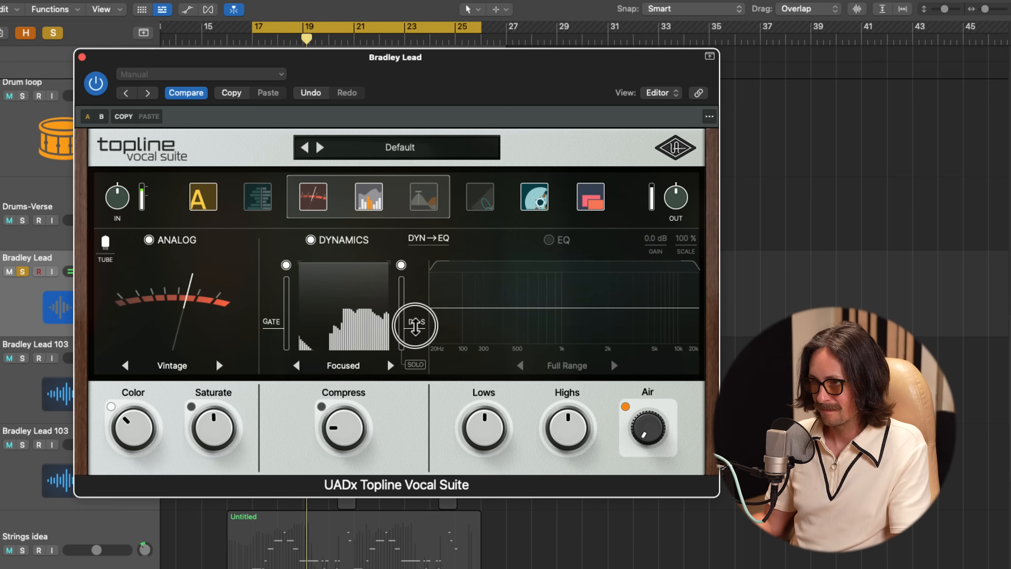
drag(415, 325, 415, 321)
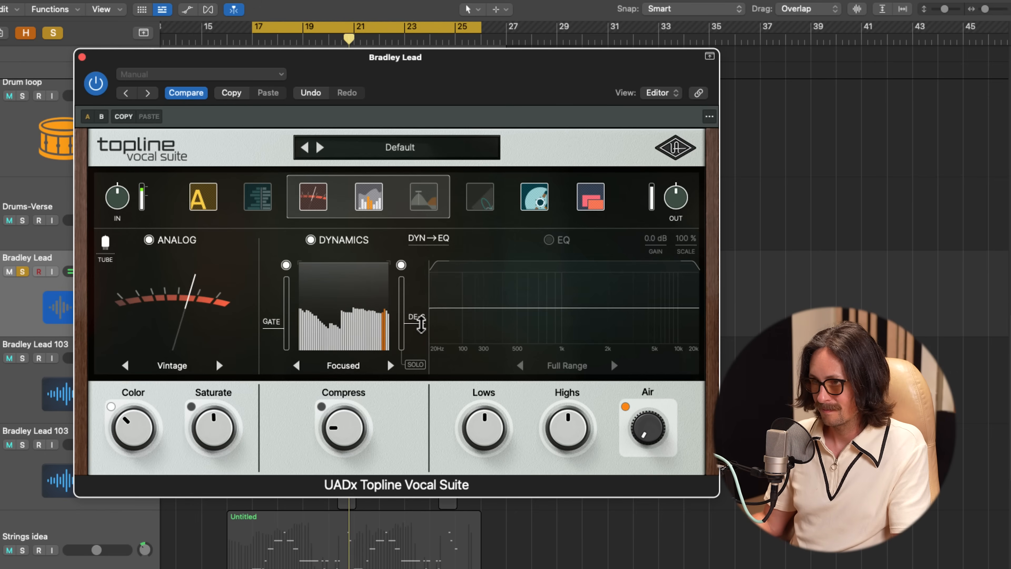
key(space)
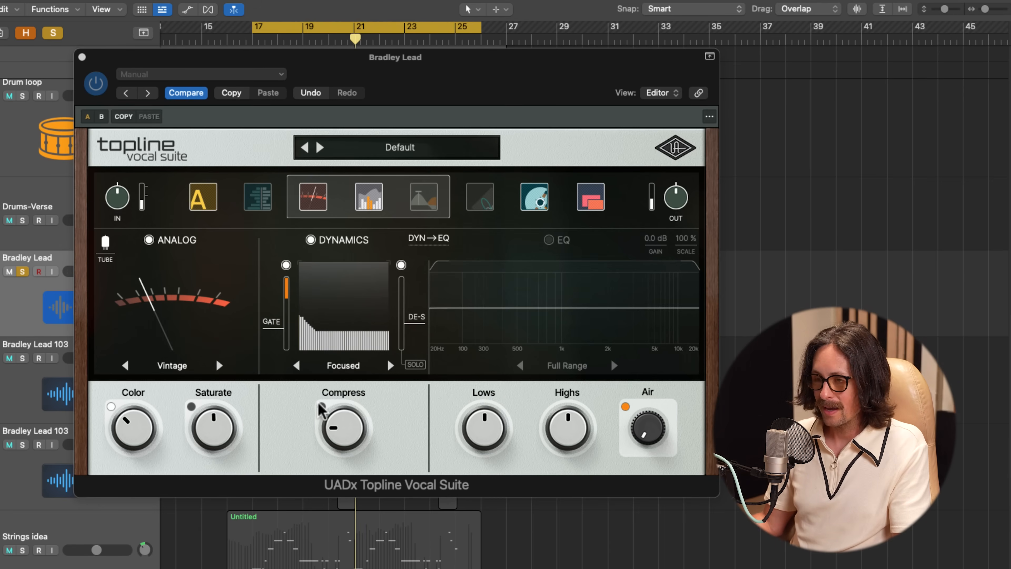
- Turn on the compressor, try the Warm style at full Compress, and set it to Aggressive with a slightly lower amount
click(327, 401)
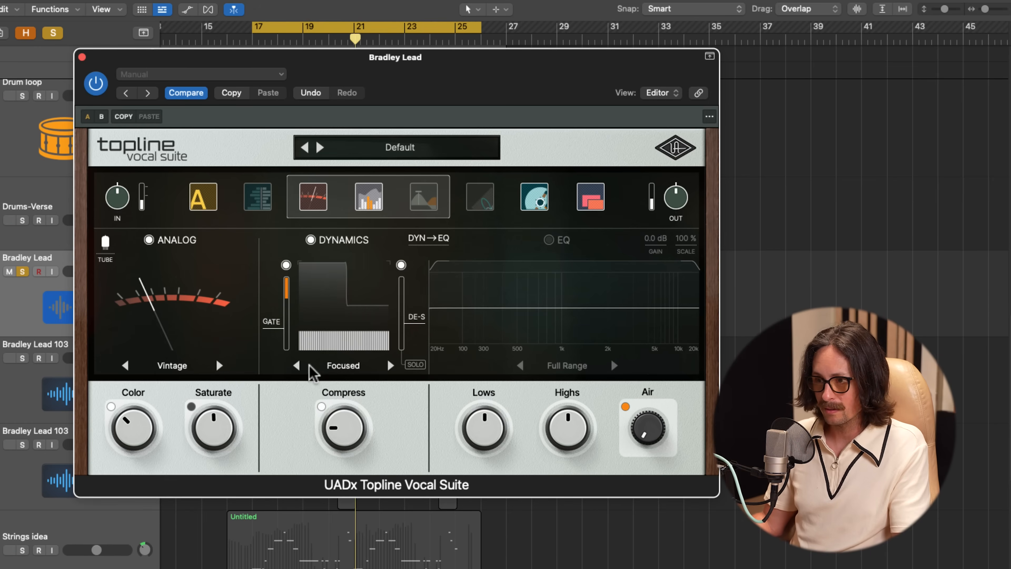
click(344, 366)
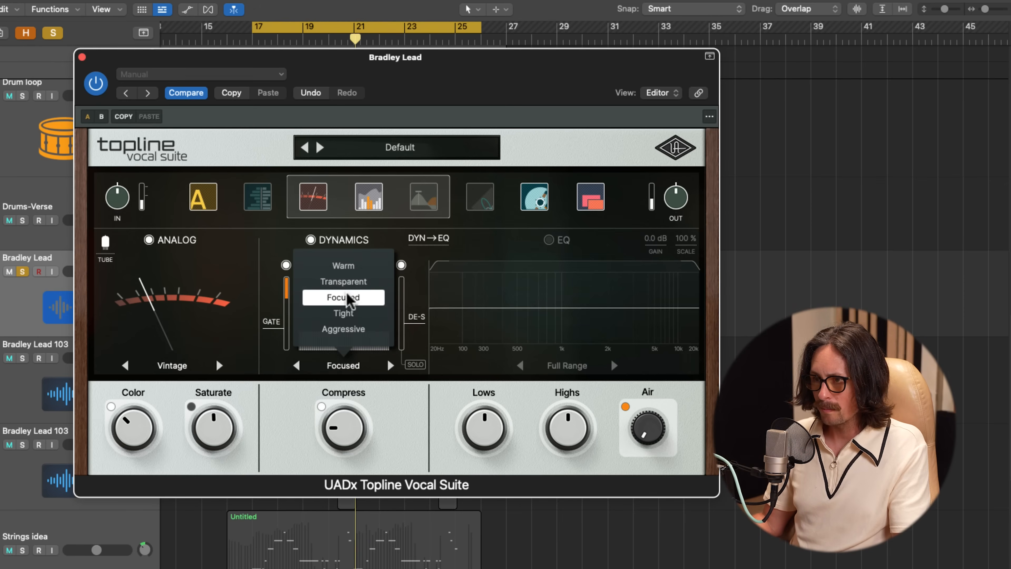
click(343, 266)
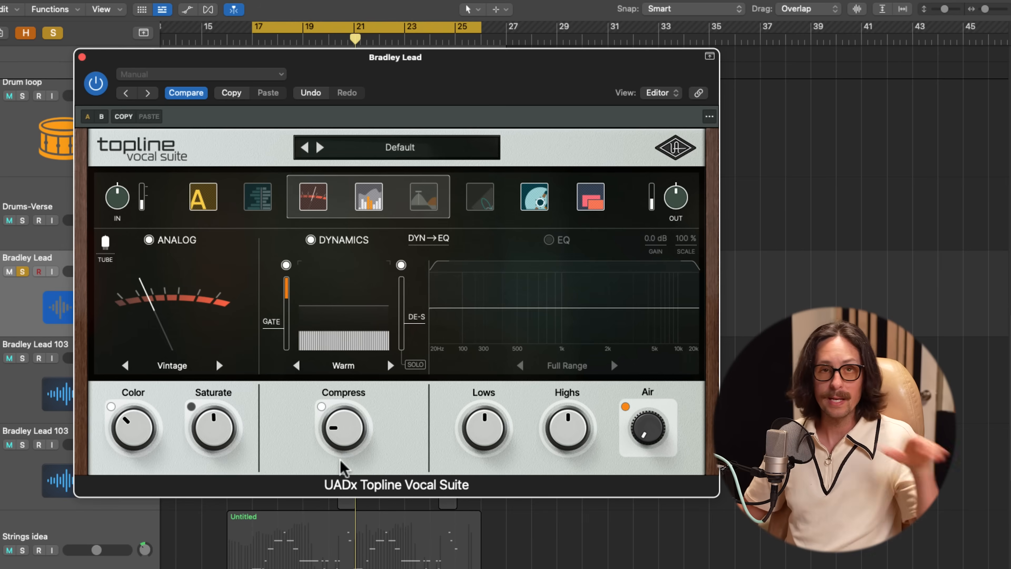
drag(344, 435, 347, 327)
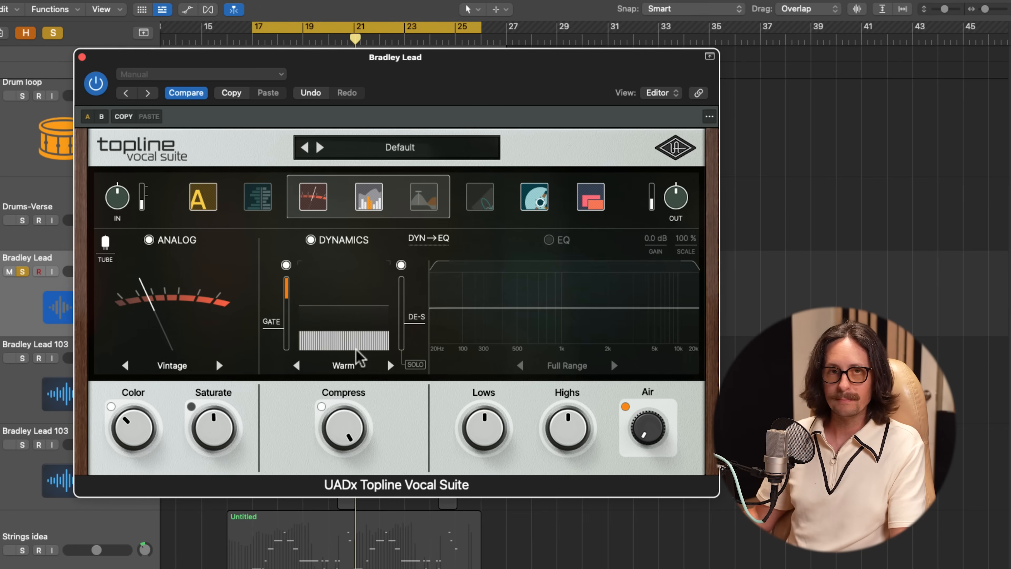
drag(358, 432, 359, 451)
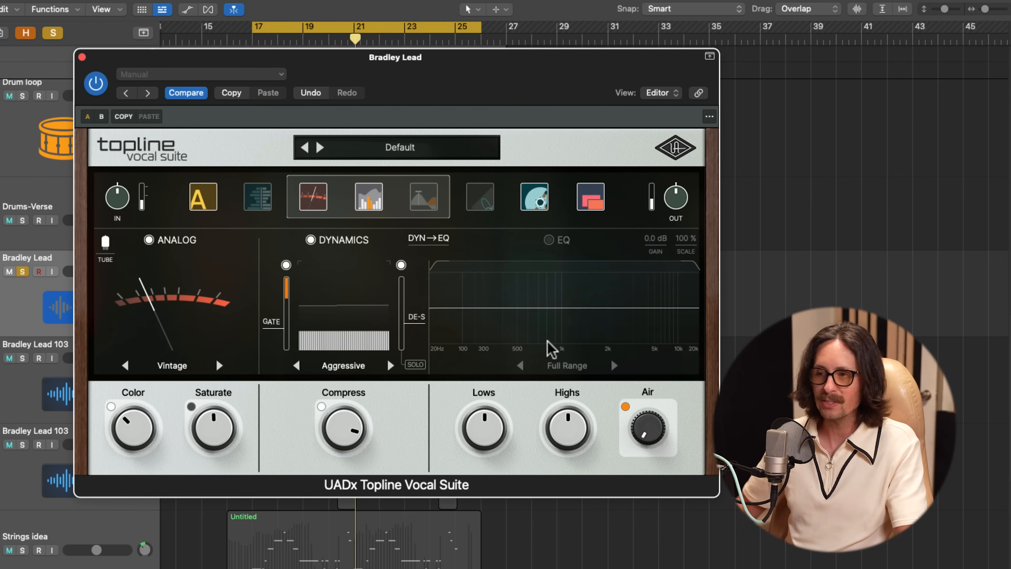
- Play the soloed vocal, audition the Tight, Aggressive, Warm, Transparent and Focused compressor styles, and raise the De-S slider slightly
click(694, 34)
key(space)
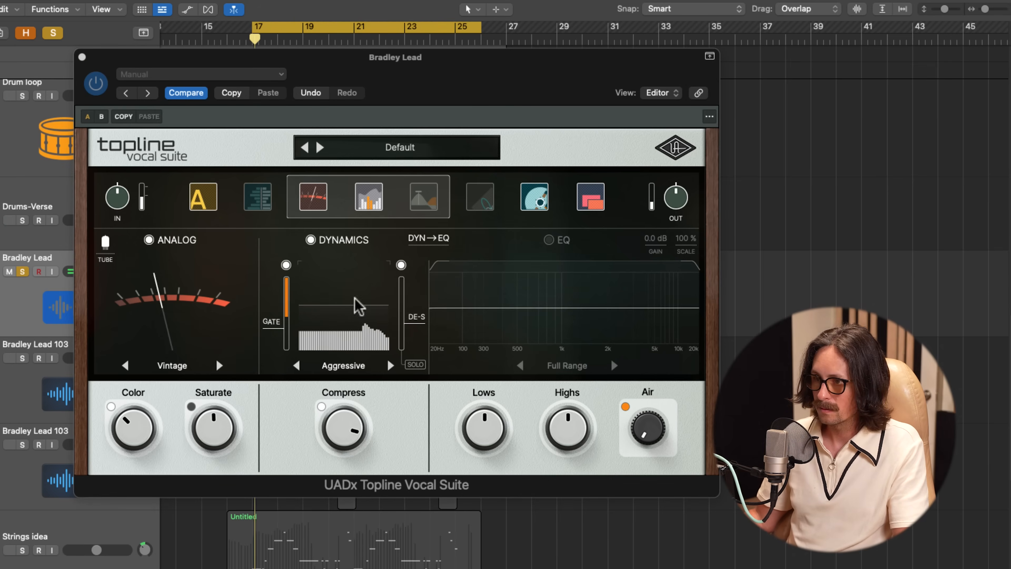
click(296, 365)
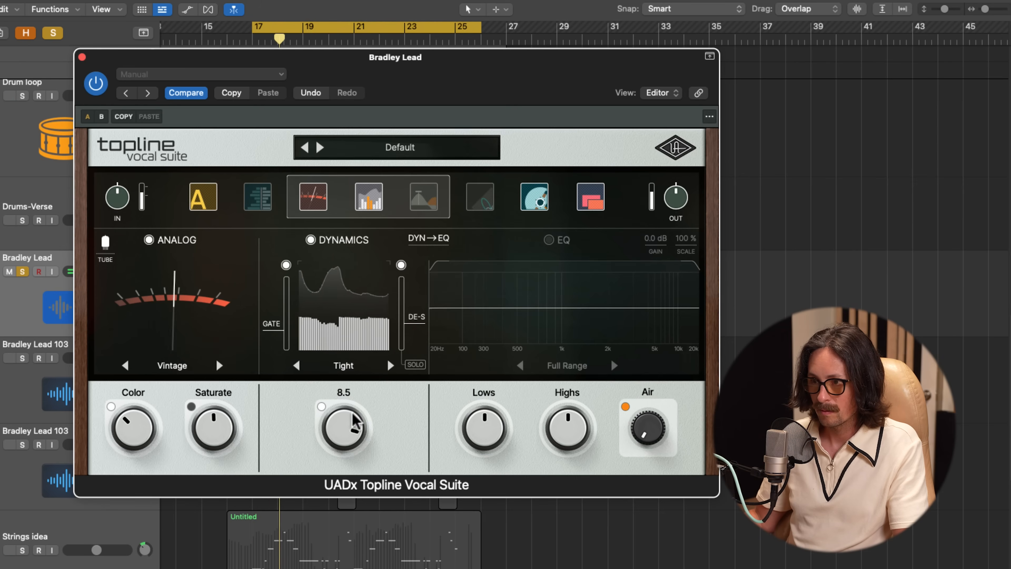
click(390, 365)
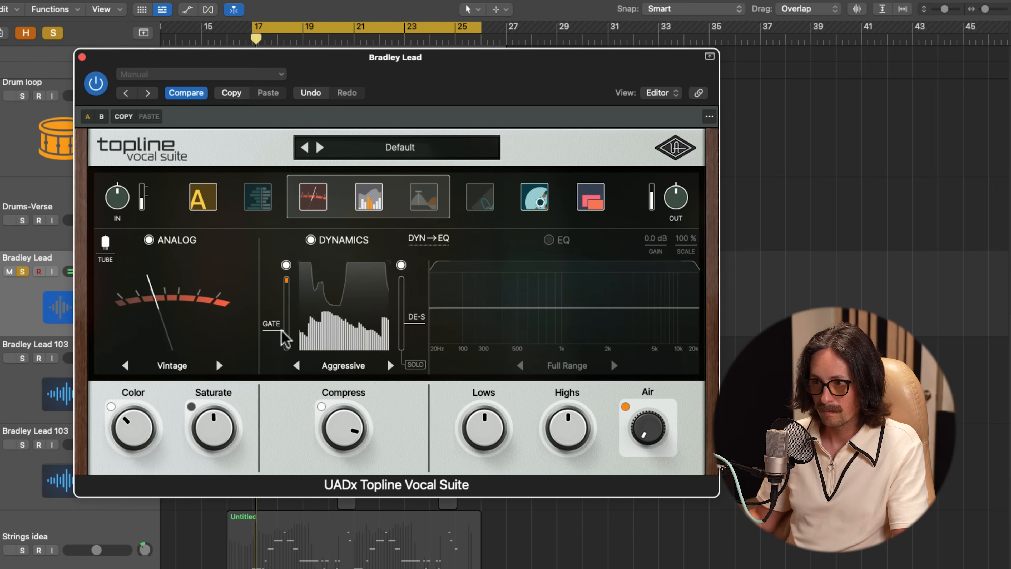
click(390, 365)
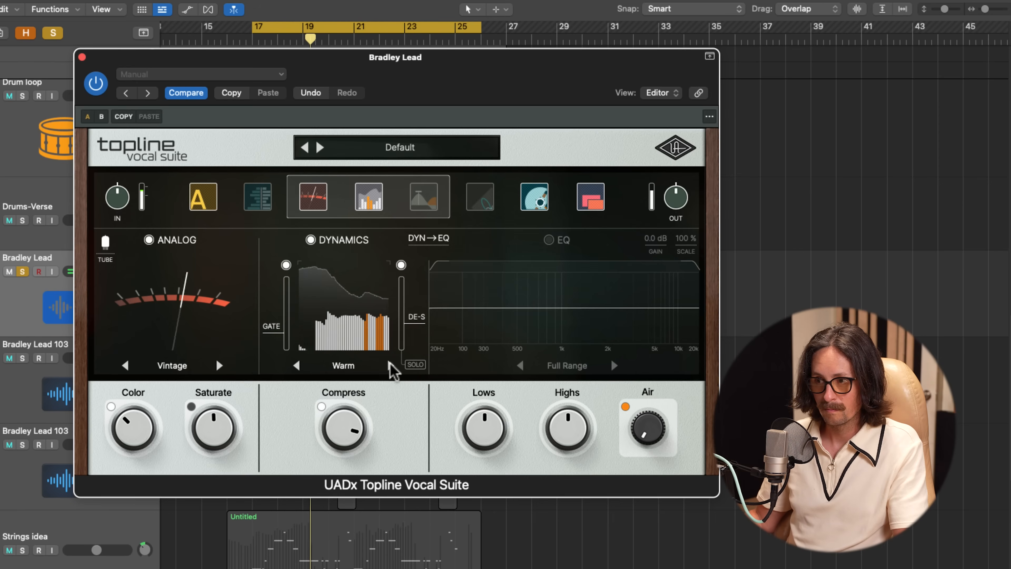
drag(402, 327, 403, 323)
click(390, 366)
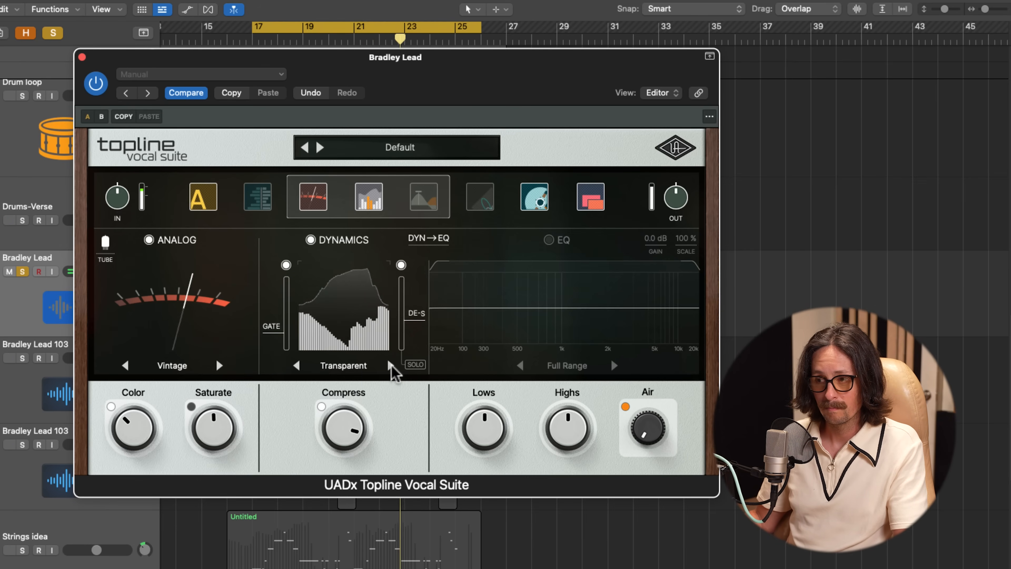
click(390, 365)
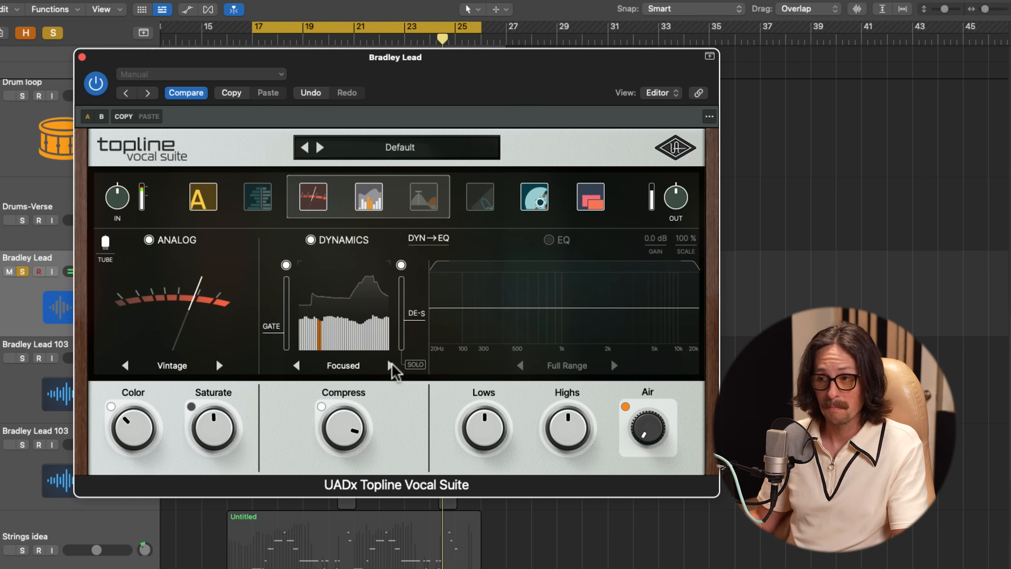
click(390, 365)
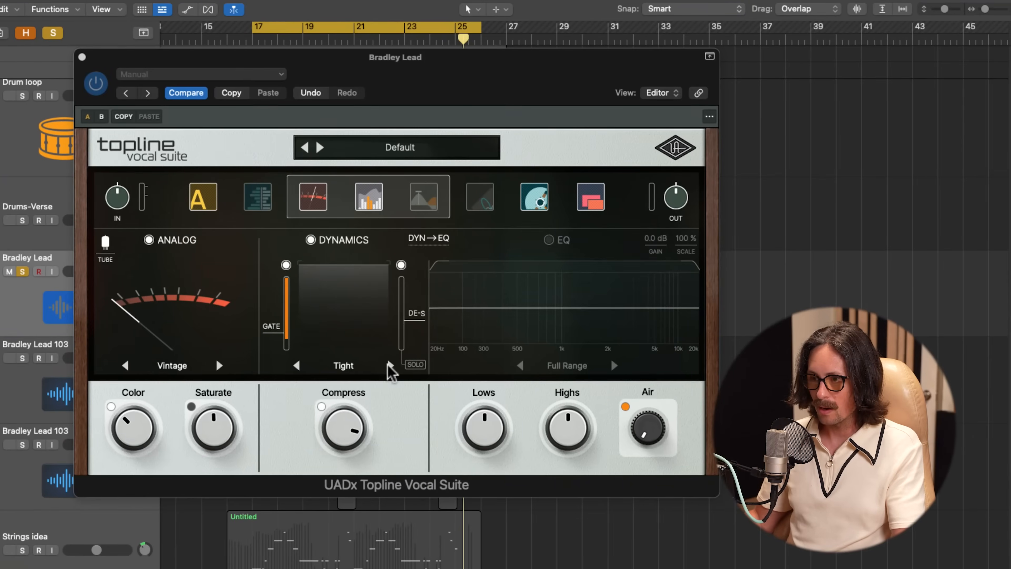
- Set the compressor to Transparent, unsolo the lead vocal and readjust Compress during playback to slightly above its middle
click(389, 365)
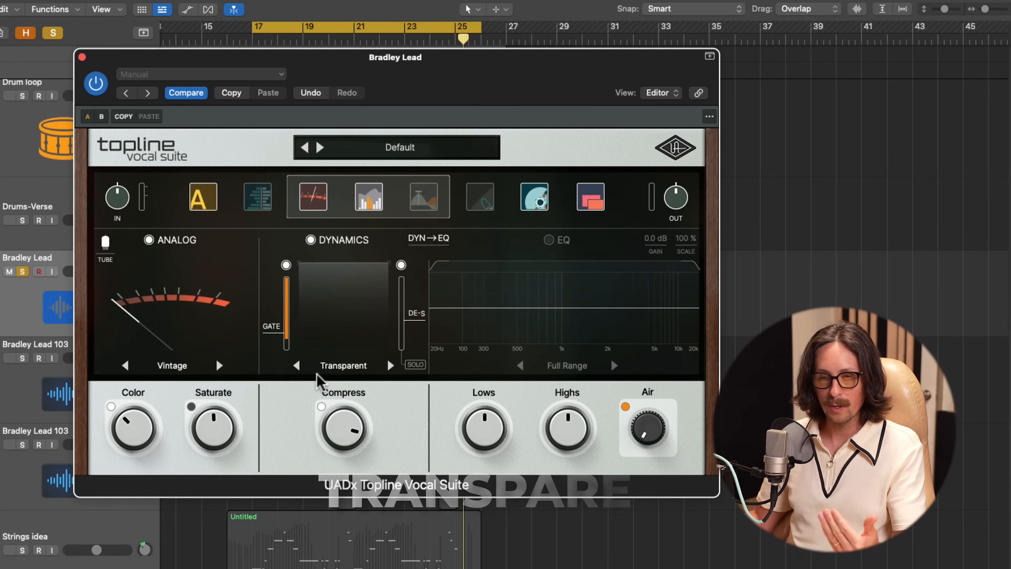
drag(341, 427, 355, 496)
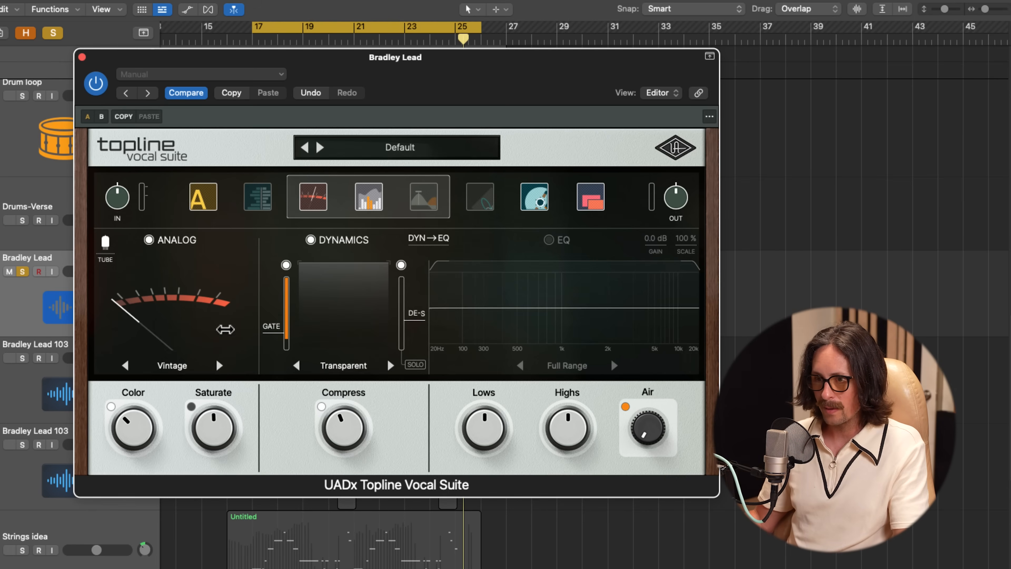
click(23, 271)
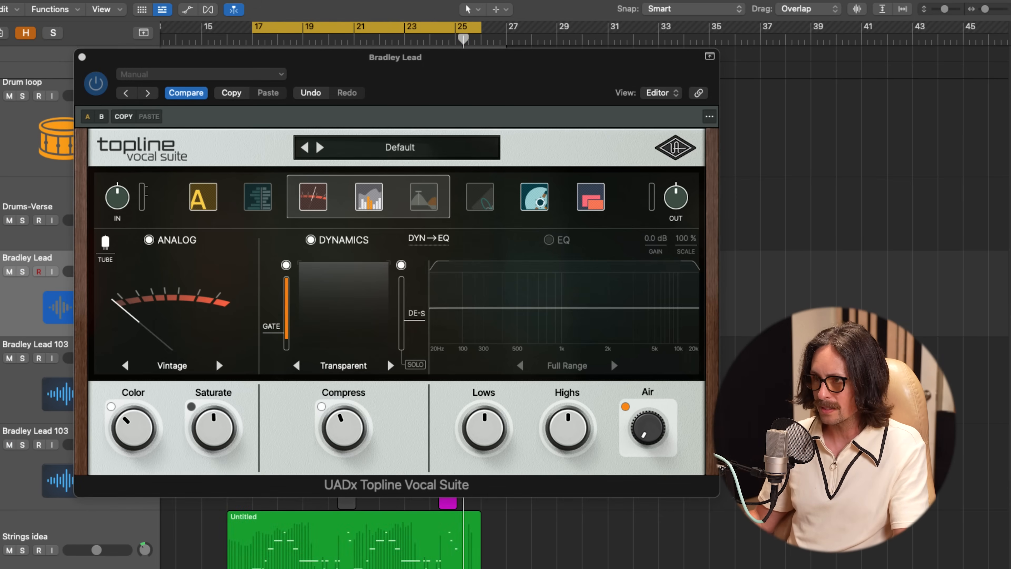
key(space)
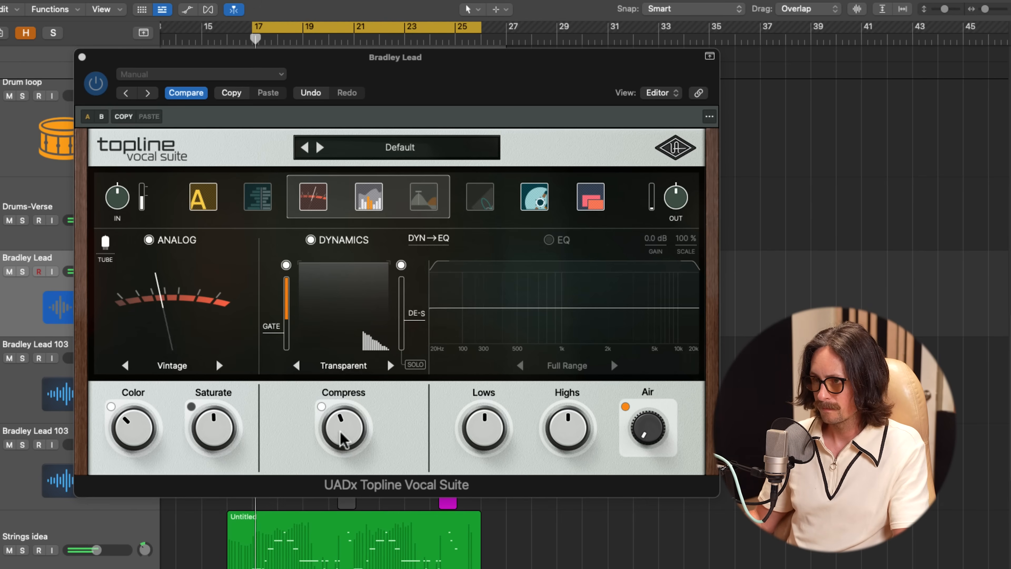
click(341, 434)
drag(341, 433, 343, 405)
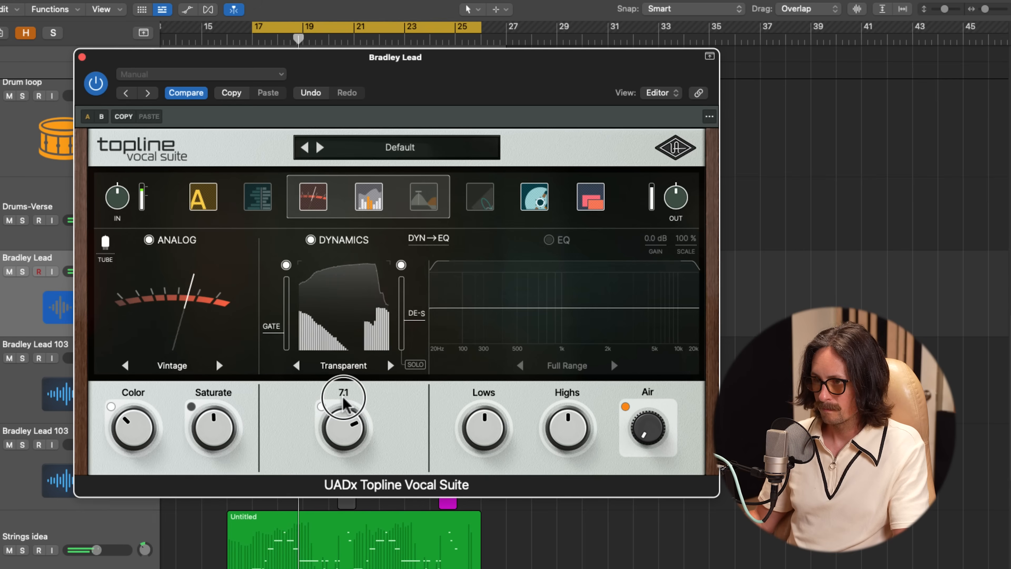
drag(343, 406, 342, 413)
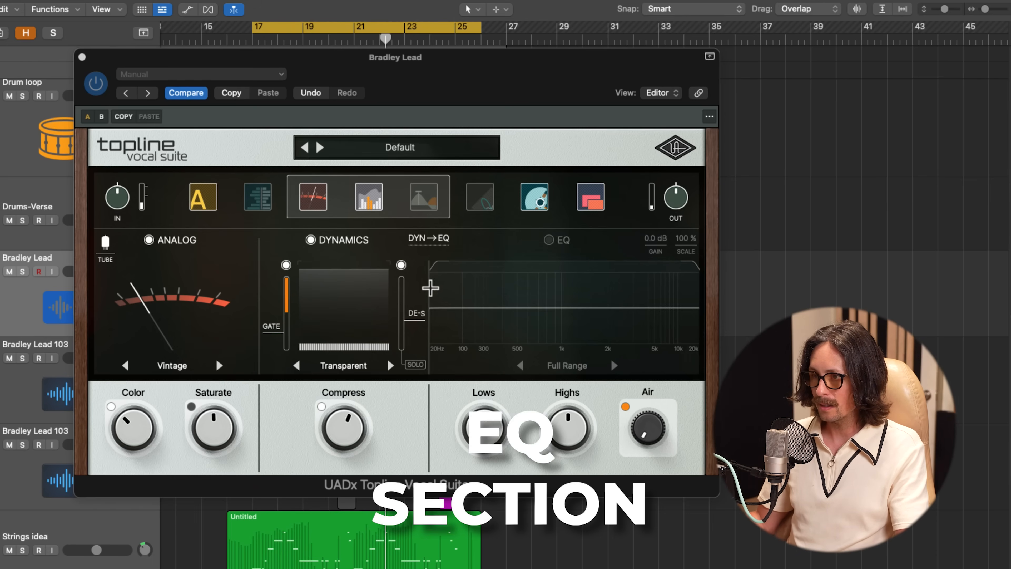
- Change the processing order to EQ before Dynamics and turn on the EQ module
click(434, 240)
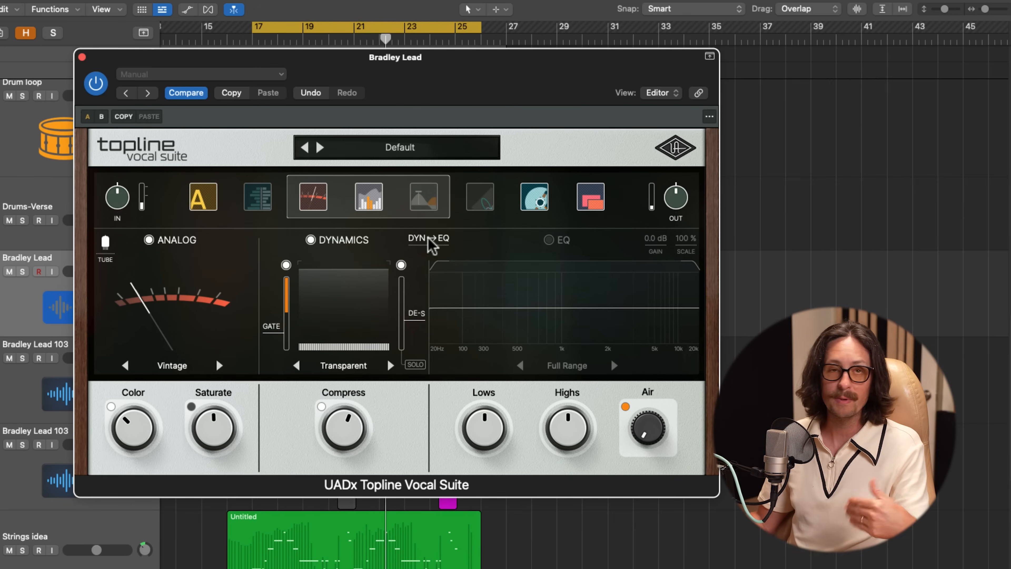
click(429, 239)
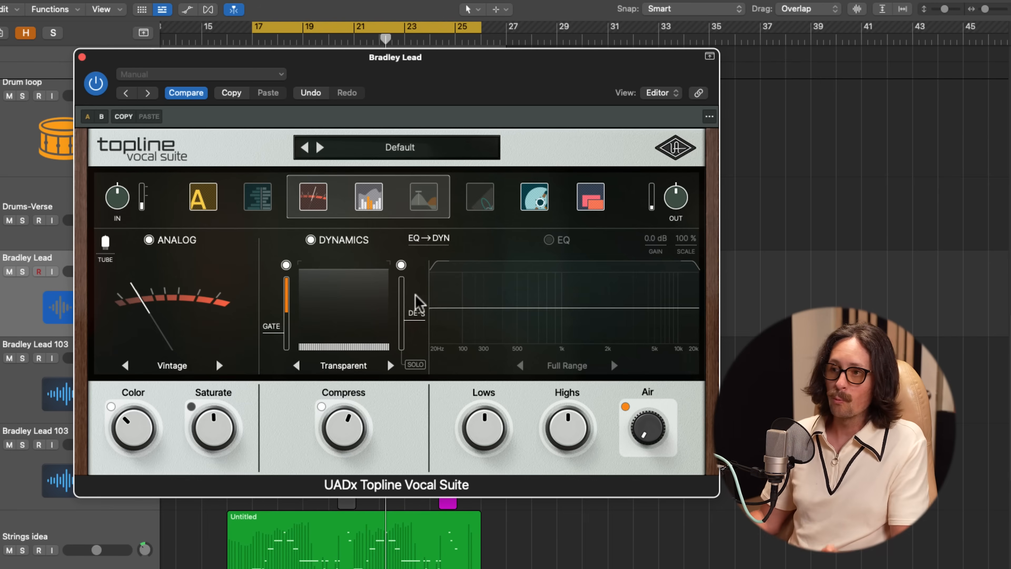
click(549, 239)
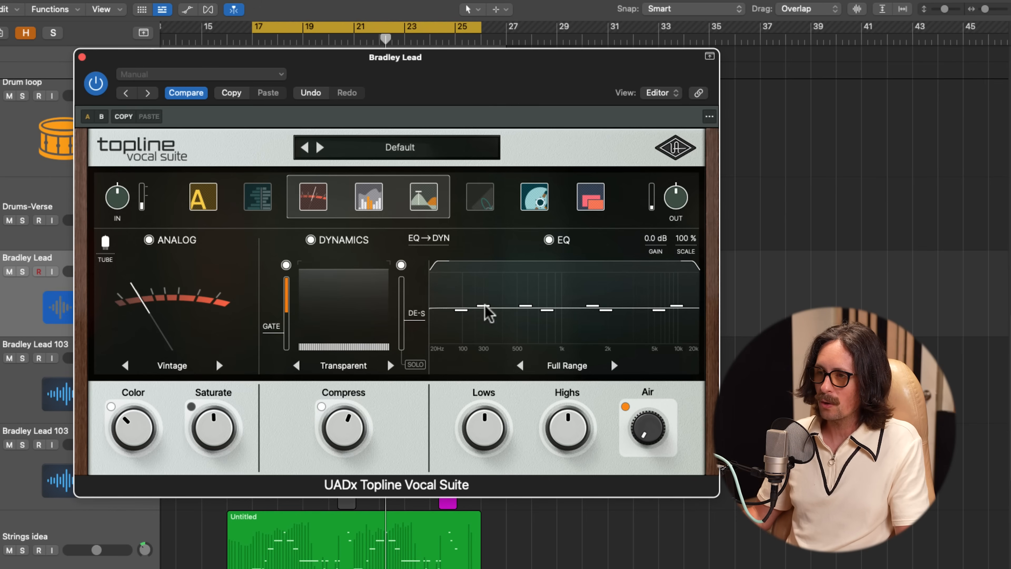
- Try offsetting the bands in the EQ graph while comparing the Full Range, Mid-Range Focus and Brilliant EQ types
drag(486, 306, 463, 320)
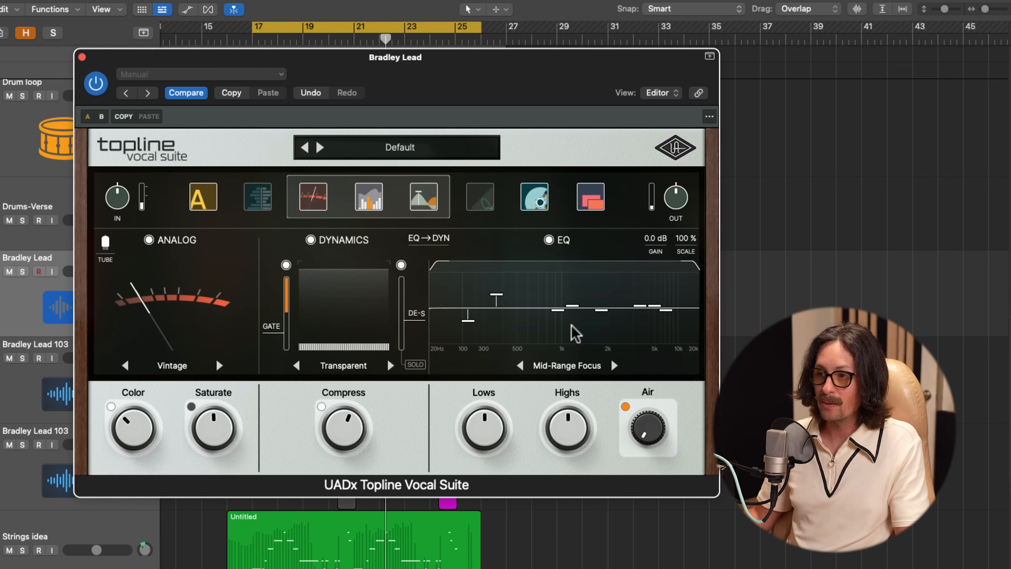
click(522, 366)
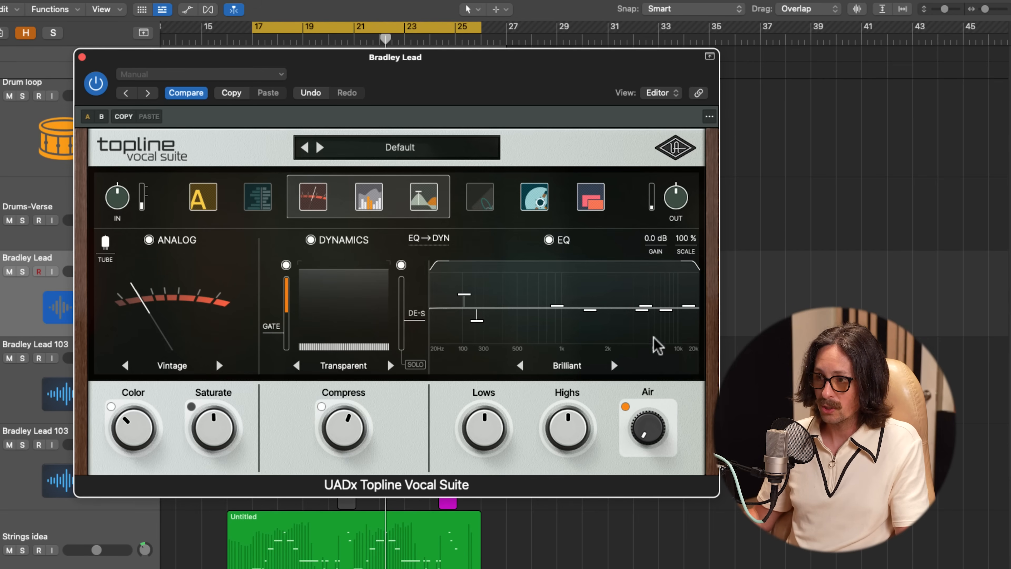
click(613, 368)
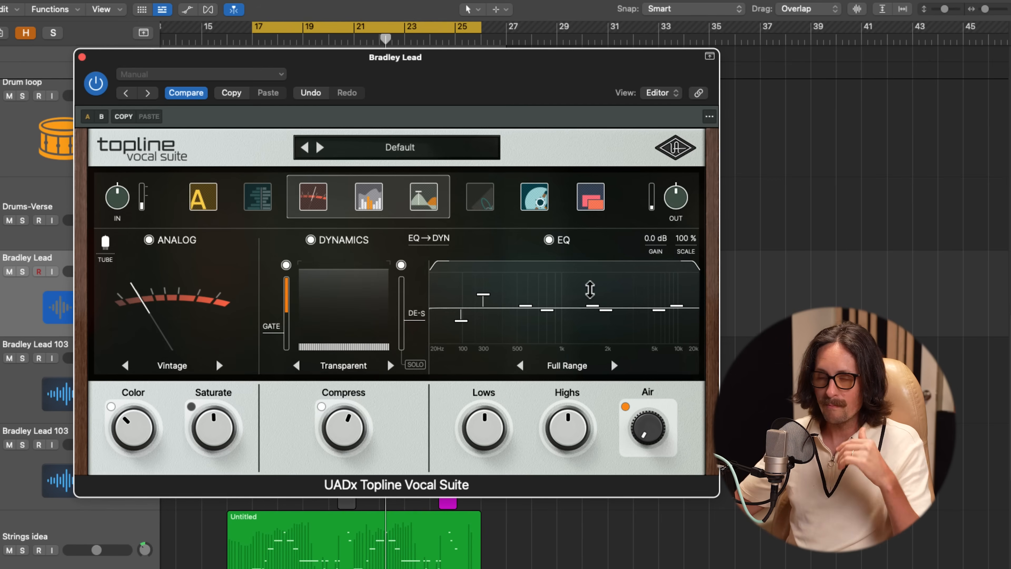
click(614, 365)
click(614, 365)
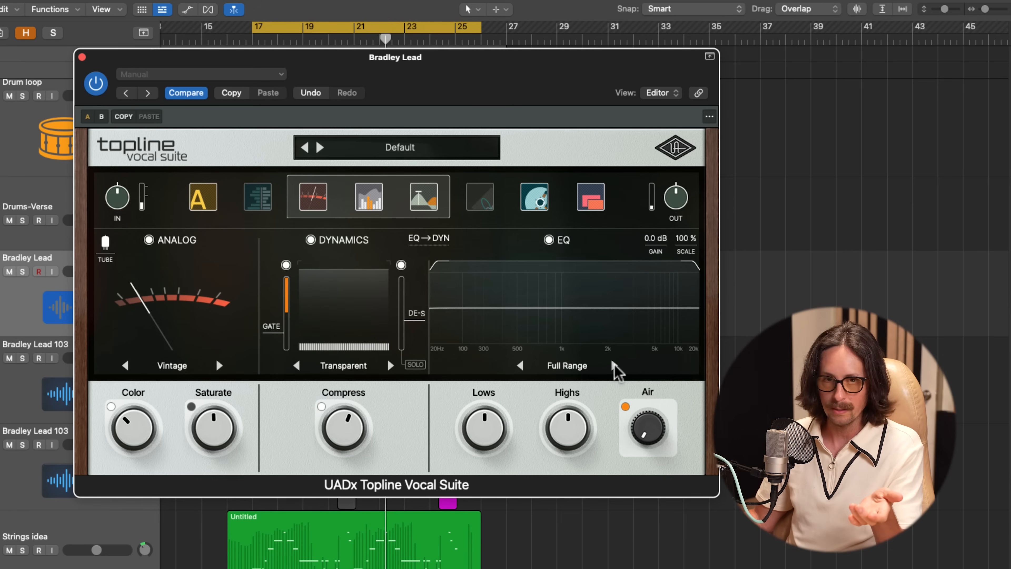
click(615, 365)
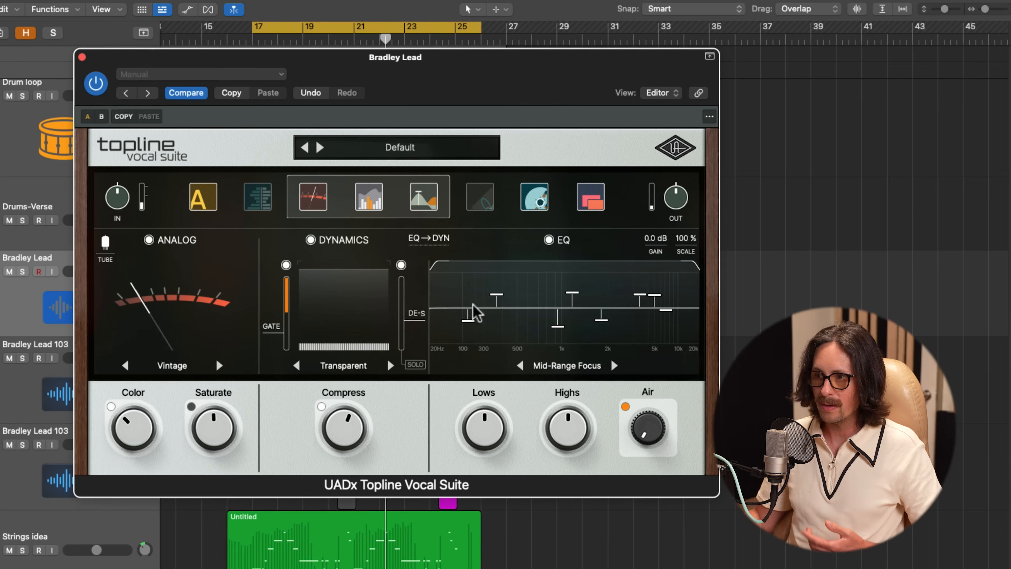
click(615, 366)
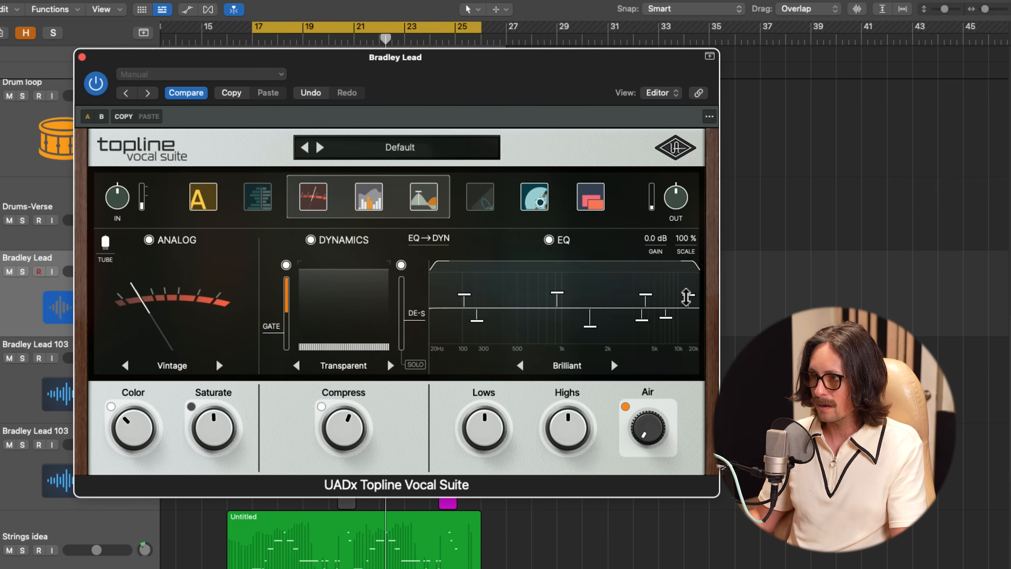
mouse_move(589, 296)
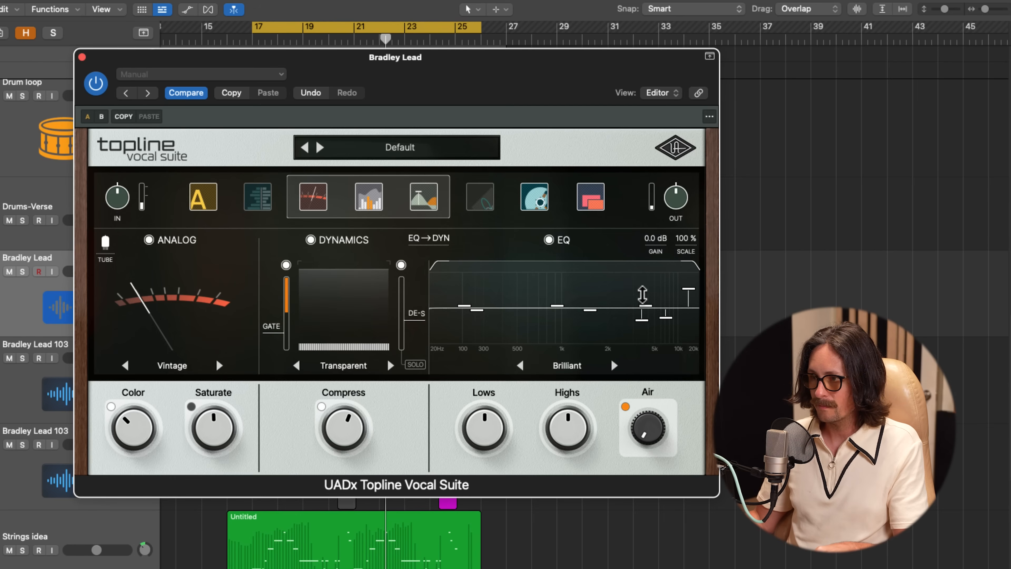
- Try moving the low-cut and high-cut filters in the EQ graph and reset them
drag(431, 265, 593, 270)
double_click(534, 272)
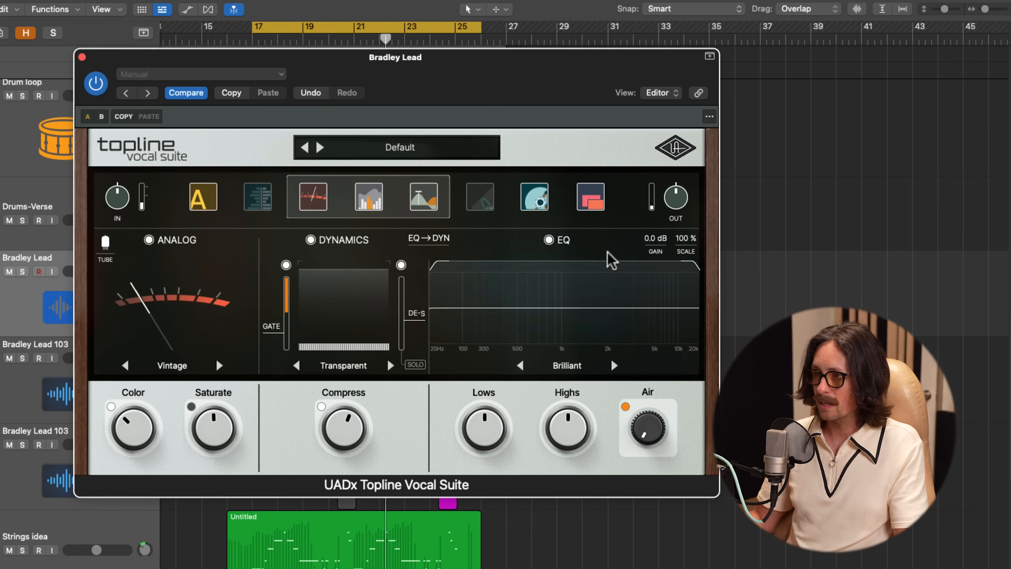
mouse_move(692, 265)
mouse_down()
mouse_move(560, 282)
mouse_move(695, 279)
mouse_up()
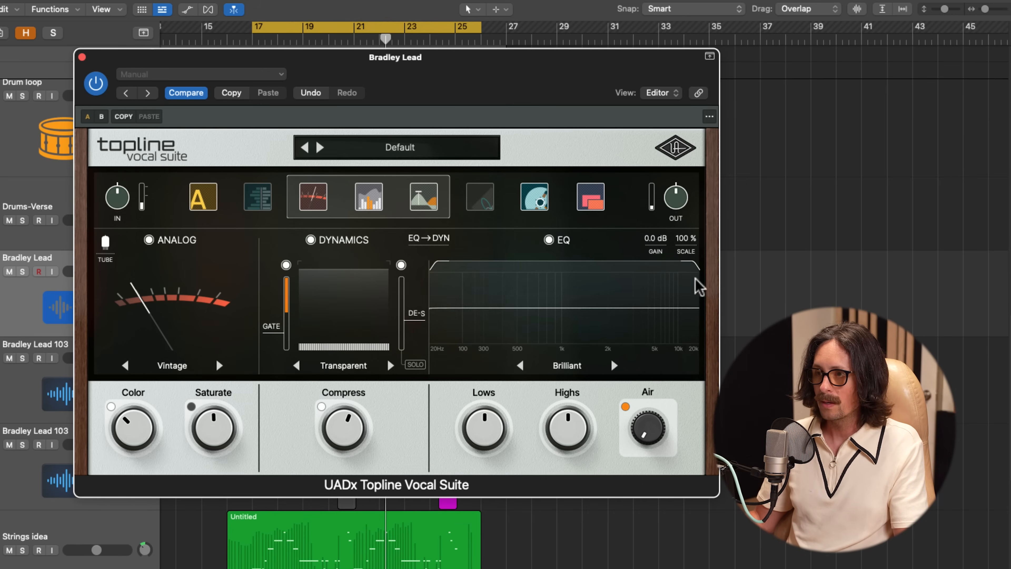
- Set the EQ type to Mid-Range Focus, raise the low-cut filter slightly and turn Lows well below its middle
click(538, 201)
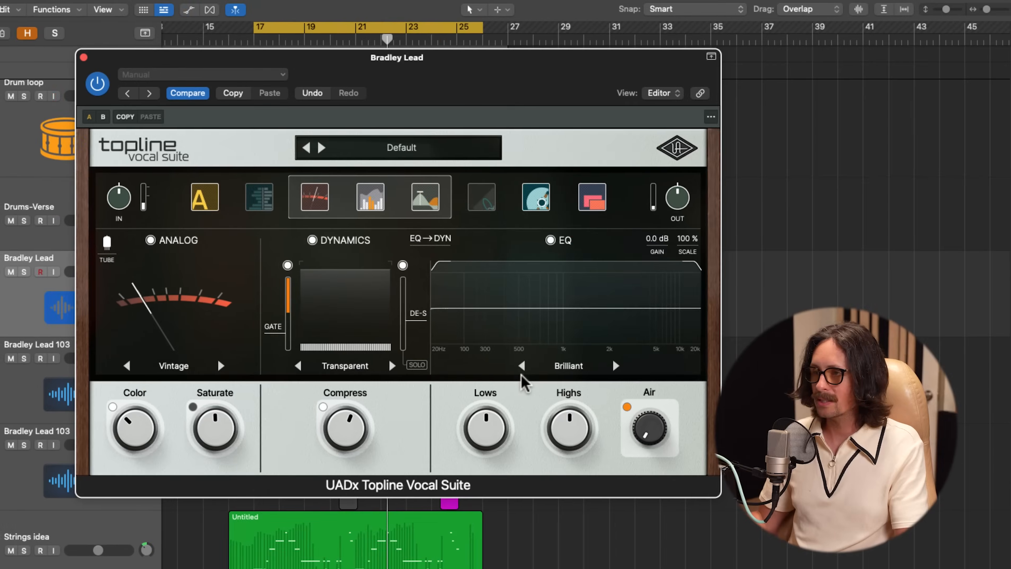
click(519, 367)
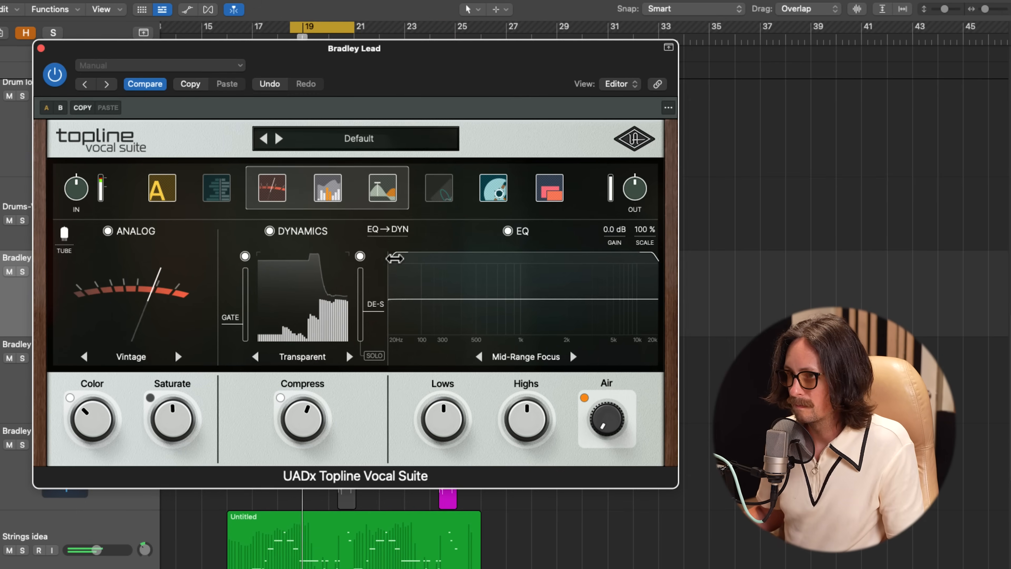
mouse_move(394, 258)
mouse_down()
mouse_move(419, 258)
mouse_move(407, 265)
mouse_up()
mouse_move(432, 430)
drag(432, 430, 433, 453)
key(space)
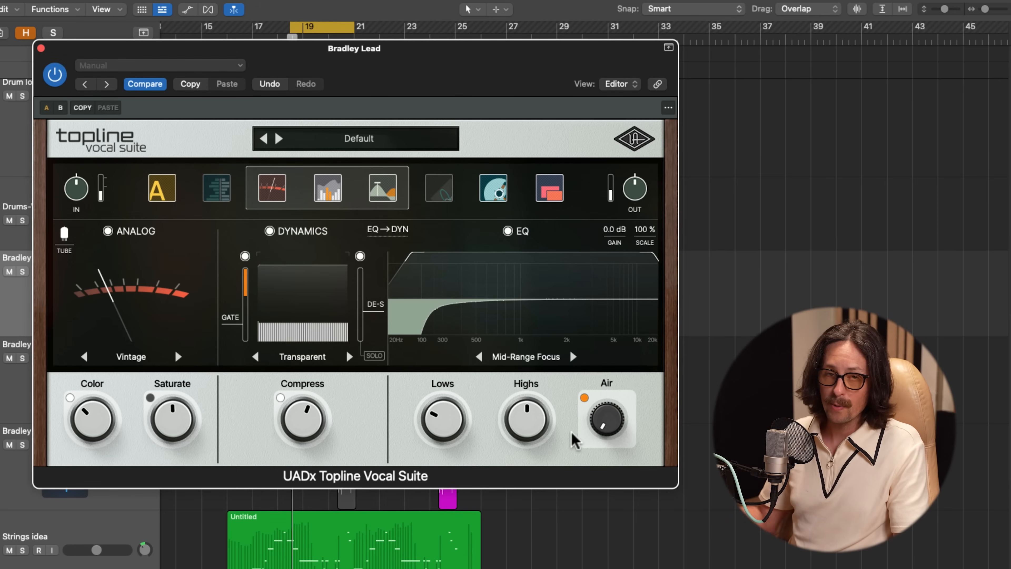
drag(449, 419, 443, 464)
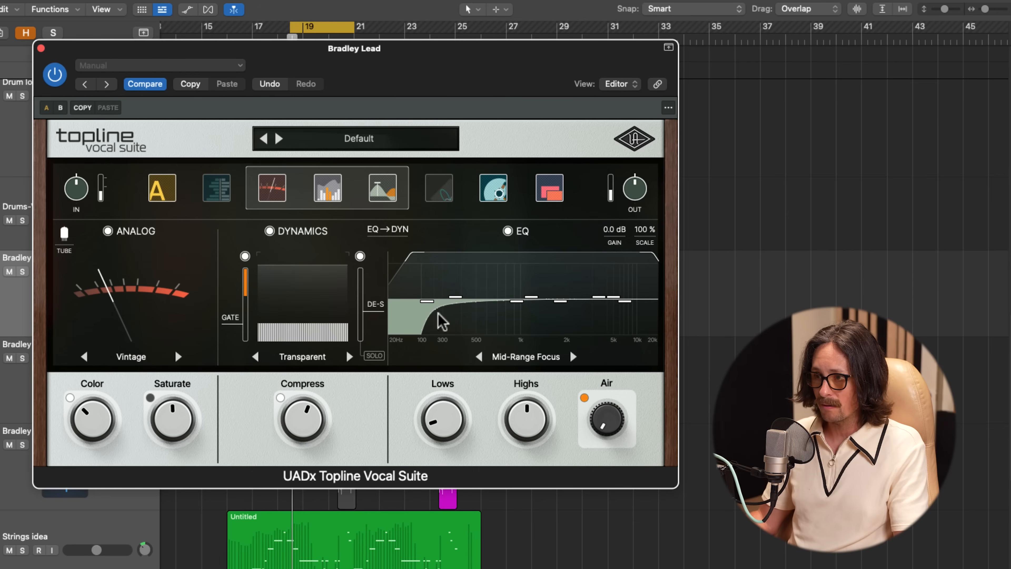
- Try Highs at -42 % and a raised Air shelf, returning Highs to its middle and Air to near its minimum
drag(530, 404, 529, 409)
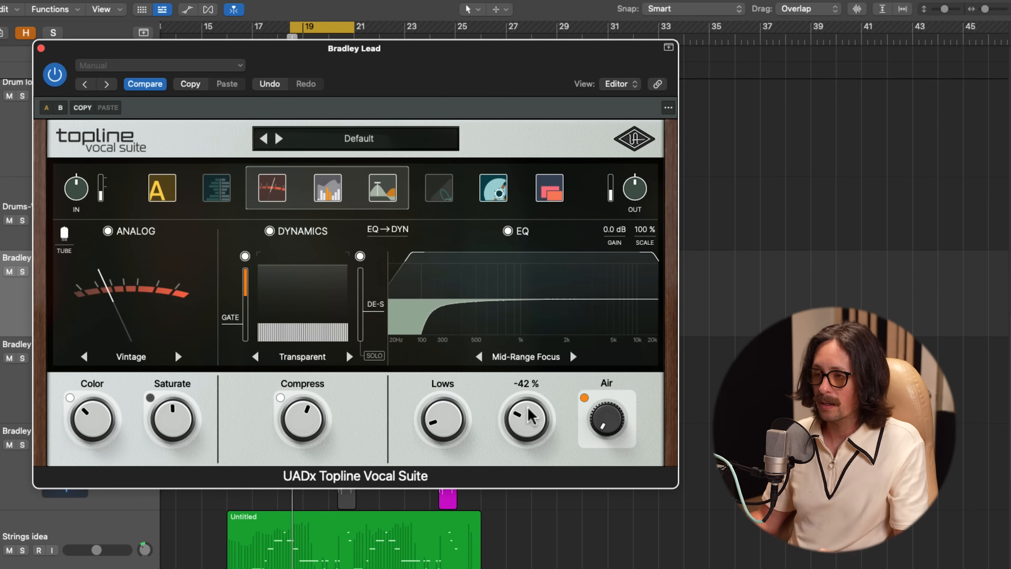
drag(607, 418, 599, 365)
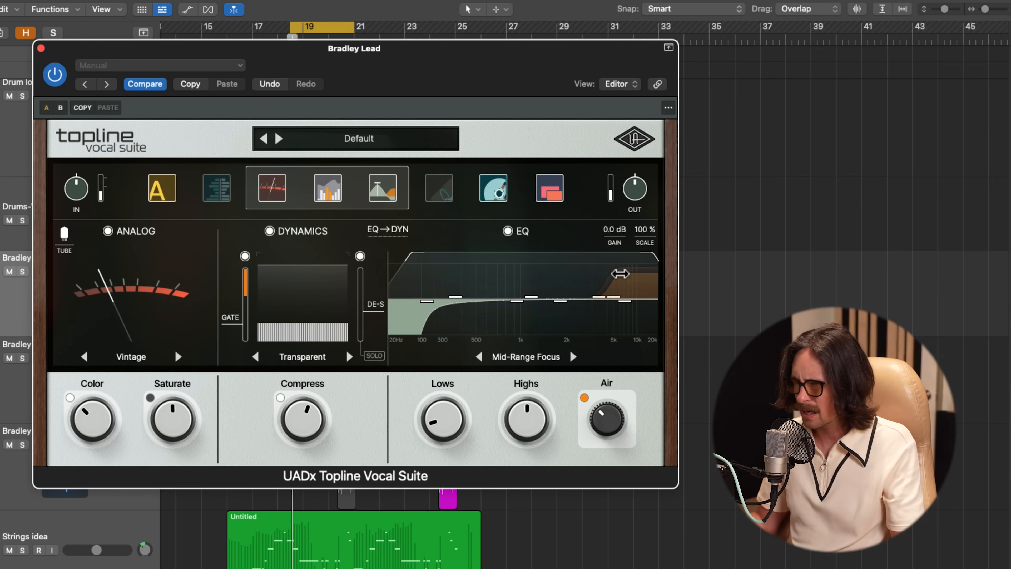
drag(601, 398, 620, 479)
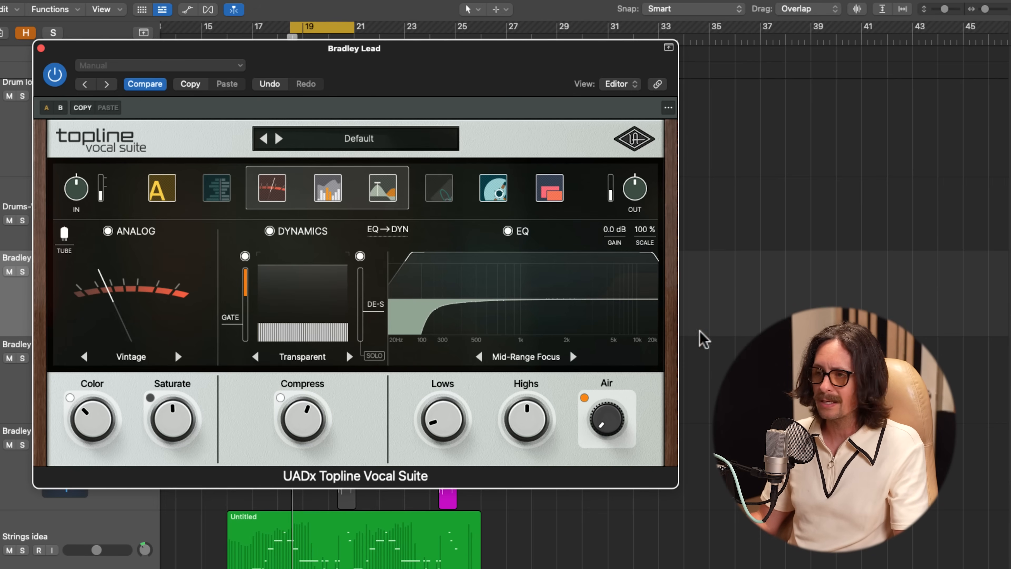
- Play the song, raise Lows slightly, and boost the EQ band just above 1 kHz while cutting the one just below 2 kHz
click(745, 241)
key(space)
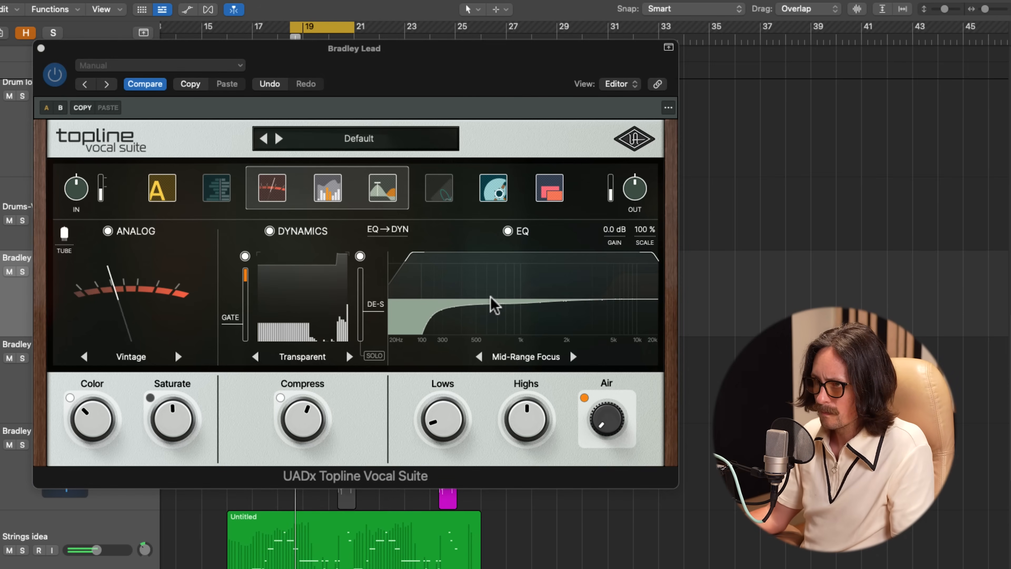
click(450, 416)
drag(449, 416, 449, 407)
drag(516, 302, 601, 307)
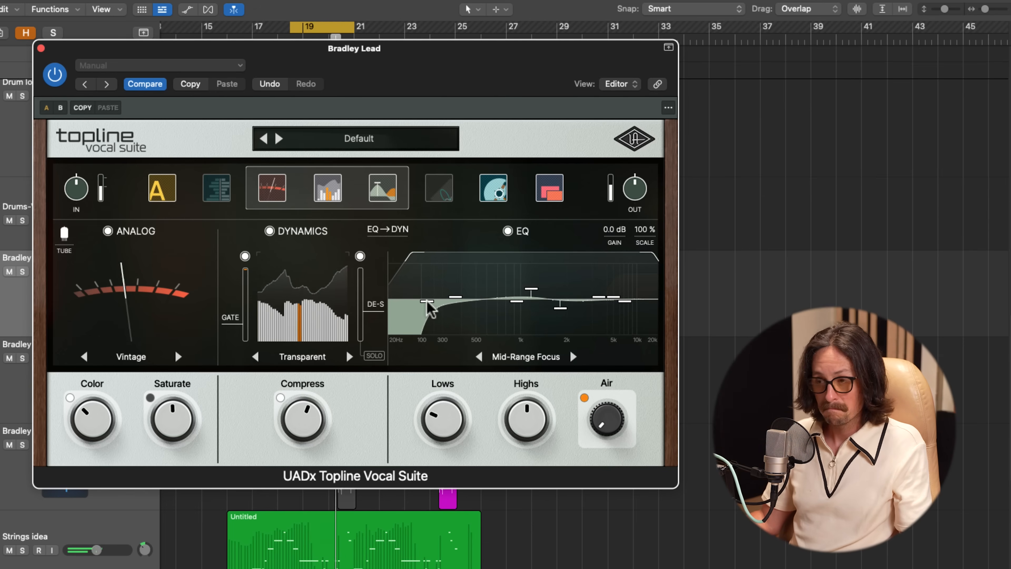
- Raise Air for a high-frequency boost and set Highs slightly above its middle
mouse_move(606, 418)
mouse_down()
mouse_move(602, 362)
mouse_move(604, 414)
mouse_up()
drag(525, 417, 517, 387)
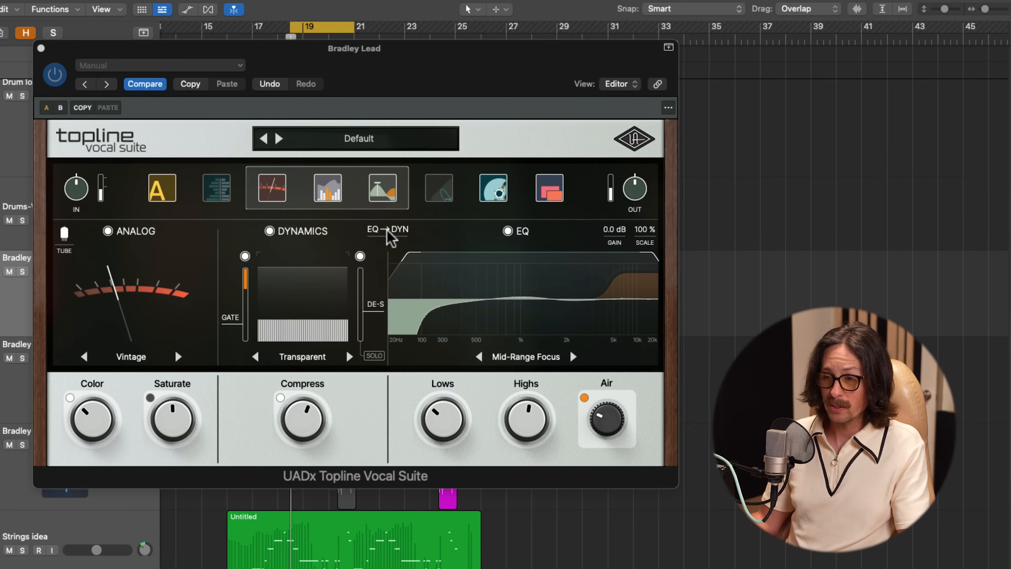
- Try the DYN→EQ processing order during playback, and return the routing to EQ→DYN
click(388, 230)
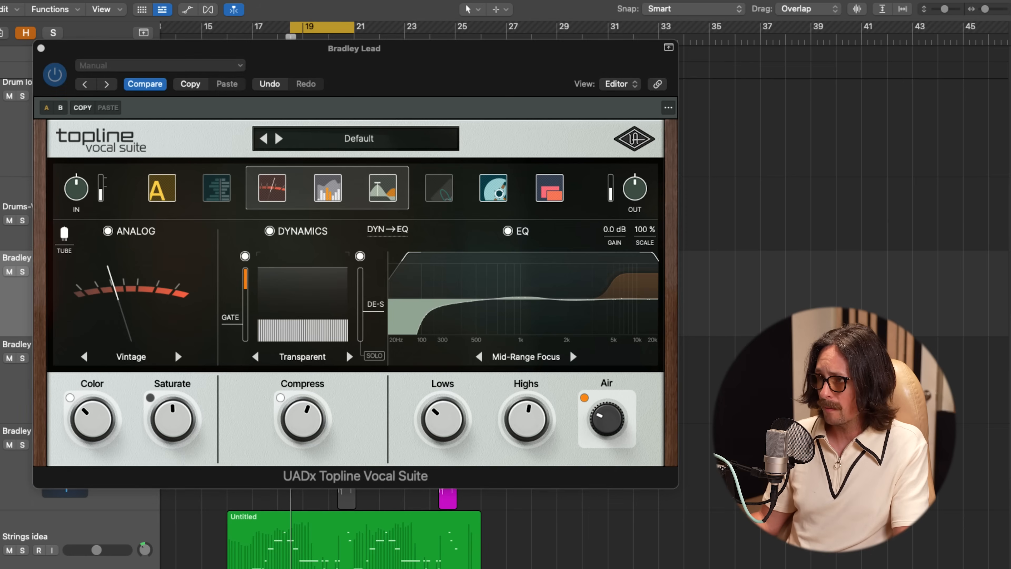
key(space)
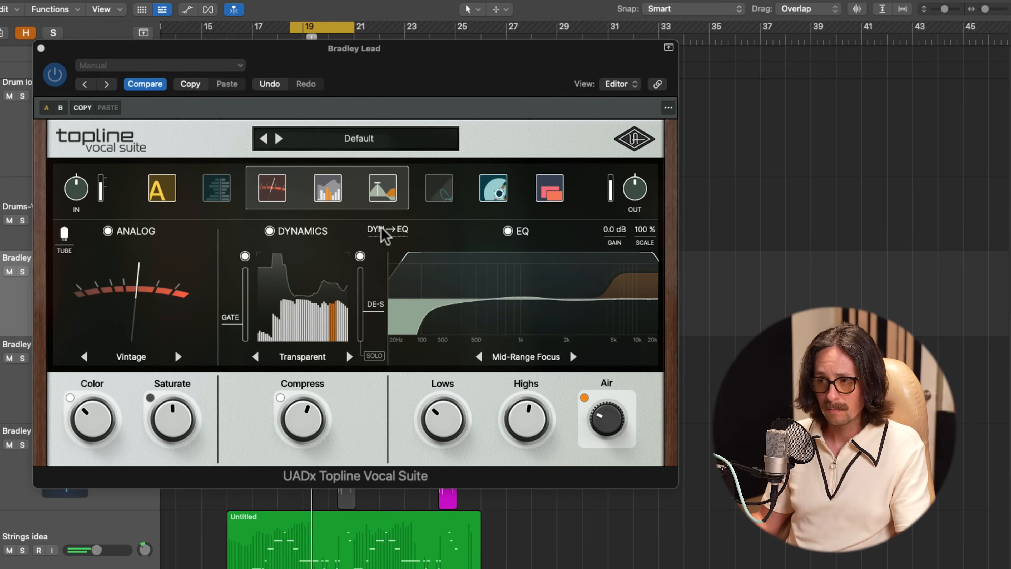
click(385, 230)
click(385, 230)
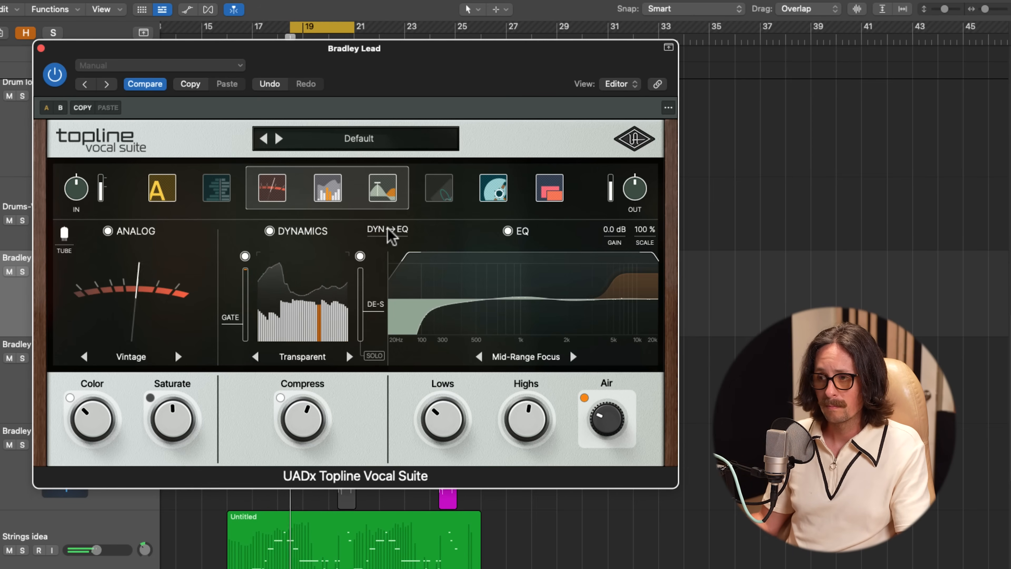
click(387, 230)
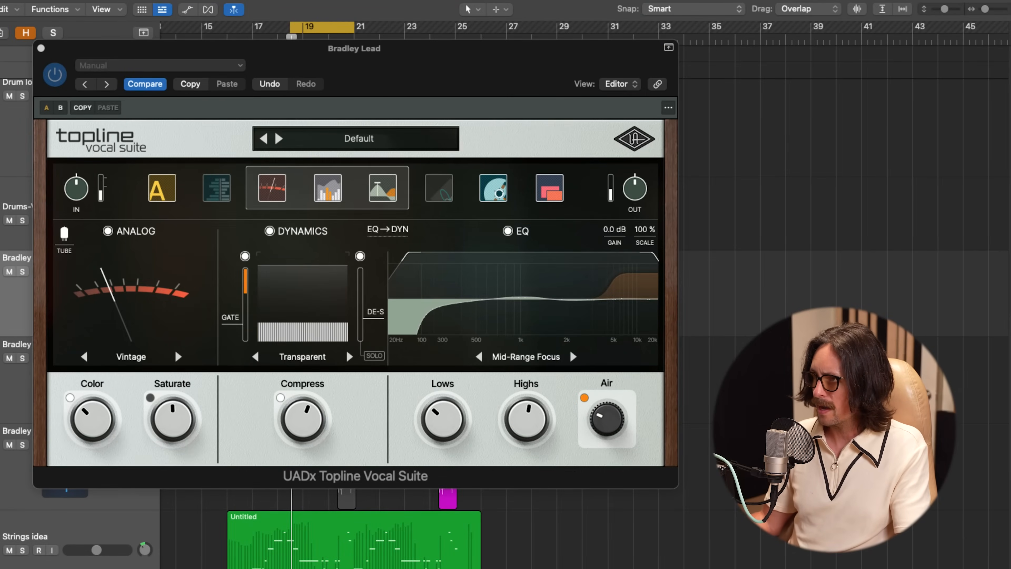
- Compare the vocal with the plug-in bypassed and active over the looped song section, and raise the de-esser slider slightly
click(232, 159)
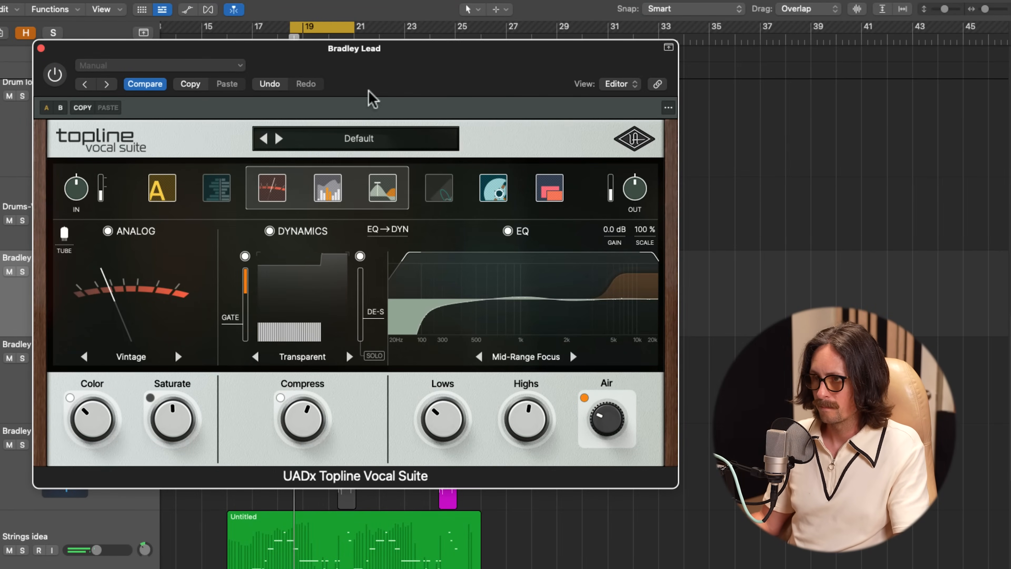
click(321, 27)
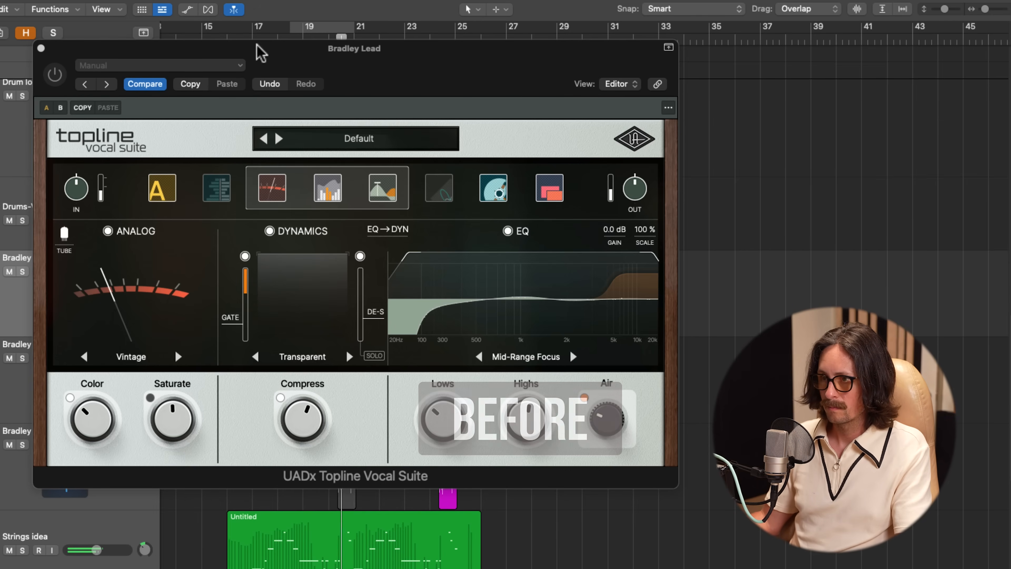
click(307, 29)
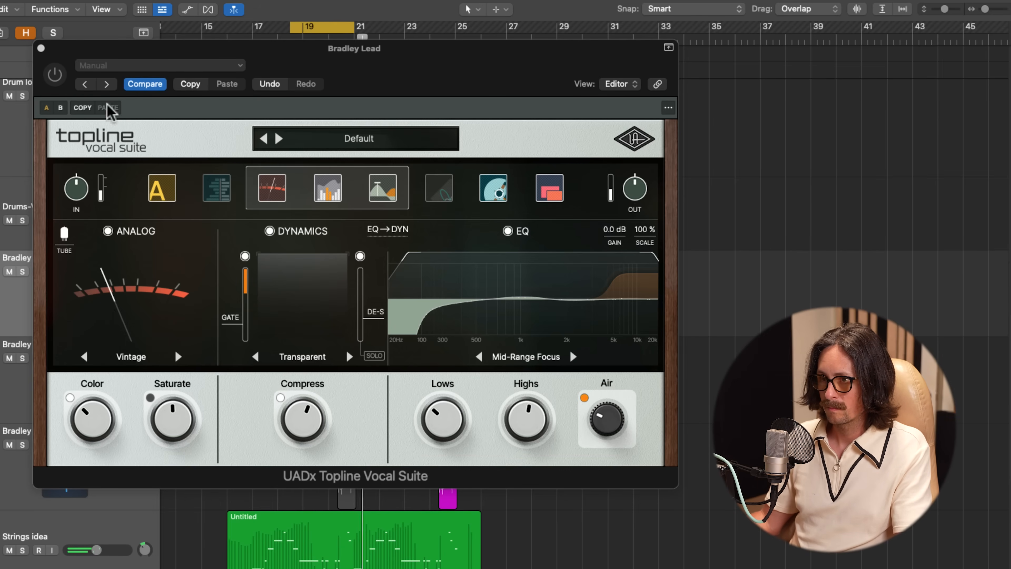
click(55, 73)
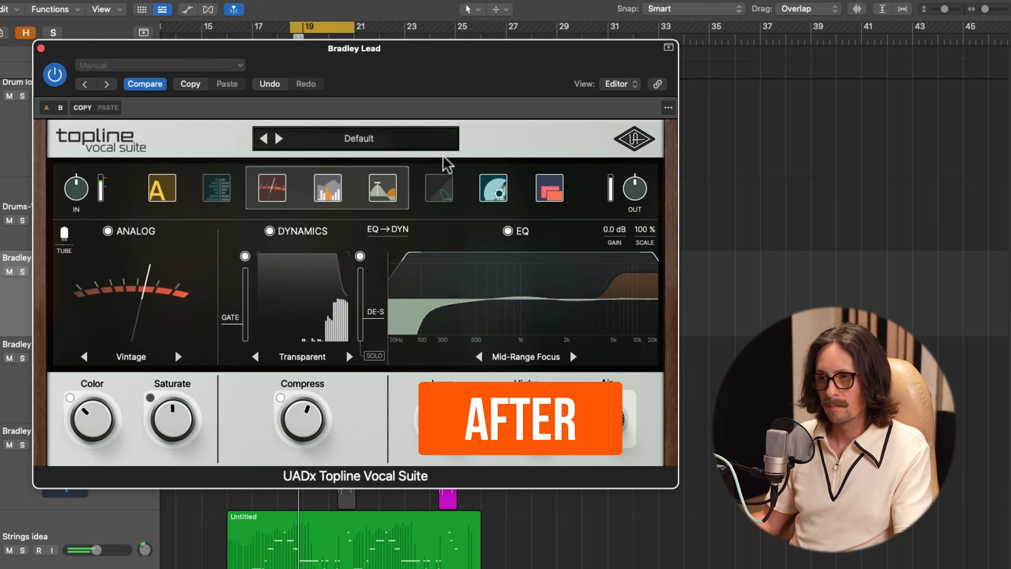
mouse_move(456, 280)
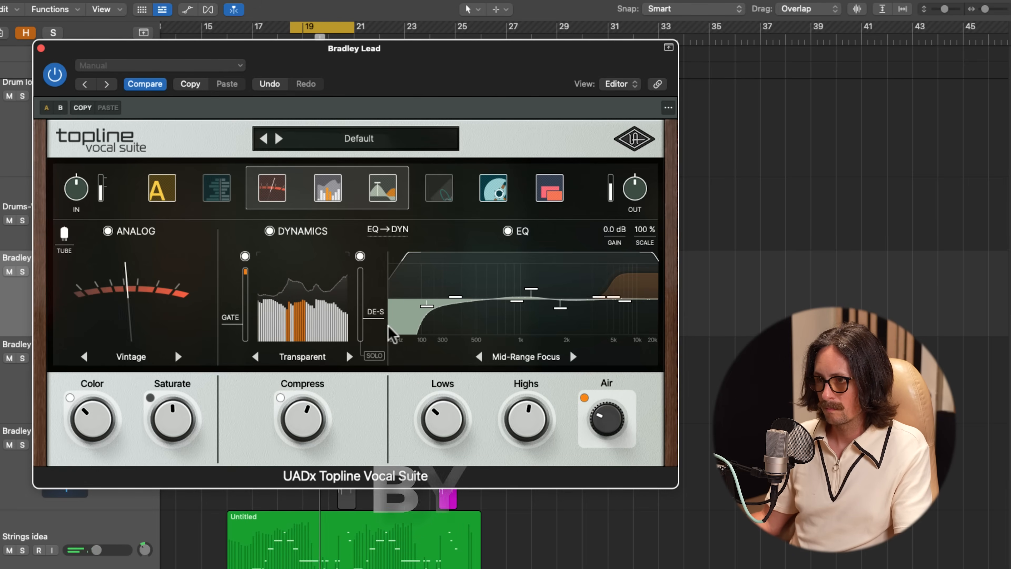
drag(375, 307, 375, 303)
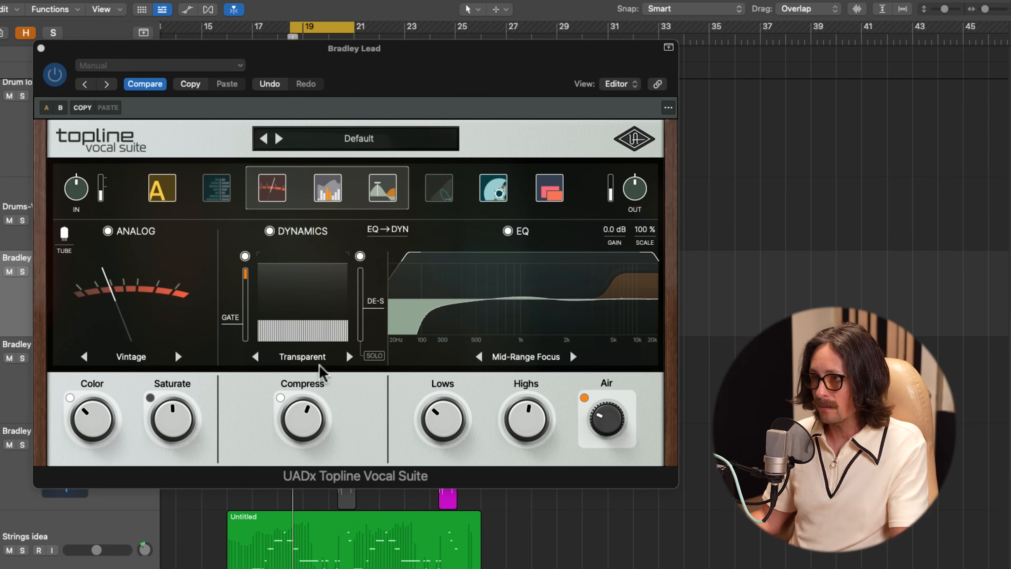
- Show the modulation, delay and reverb modules and try the Doubler at 100 % intensity
click(499, 194)
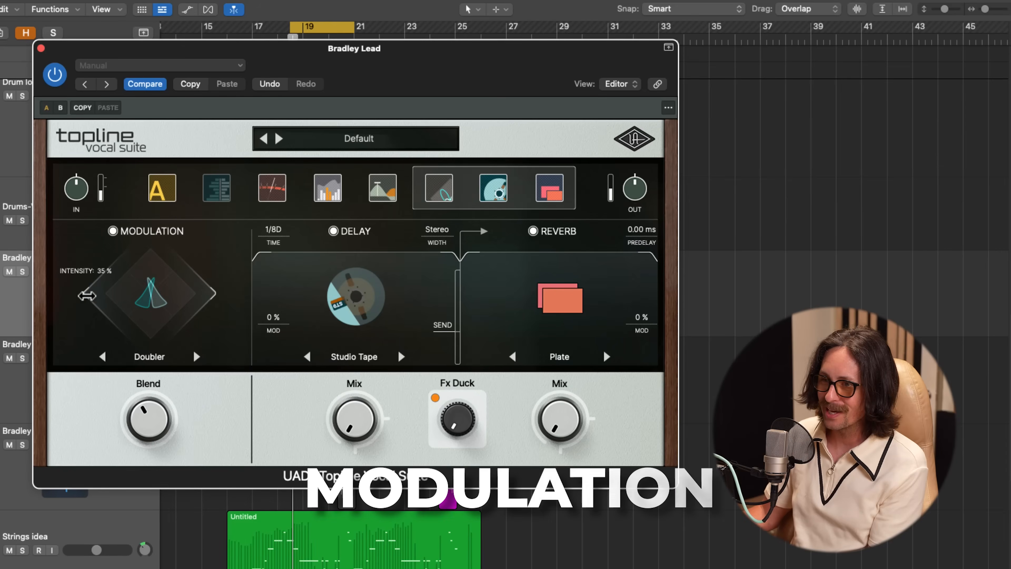
mouse_move(80, 305)
drag(79, 305, 2, 309)
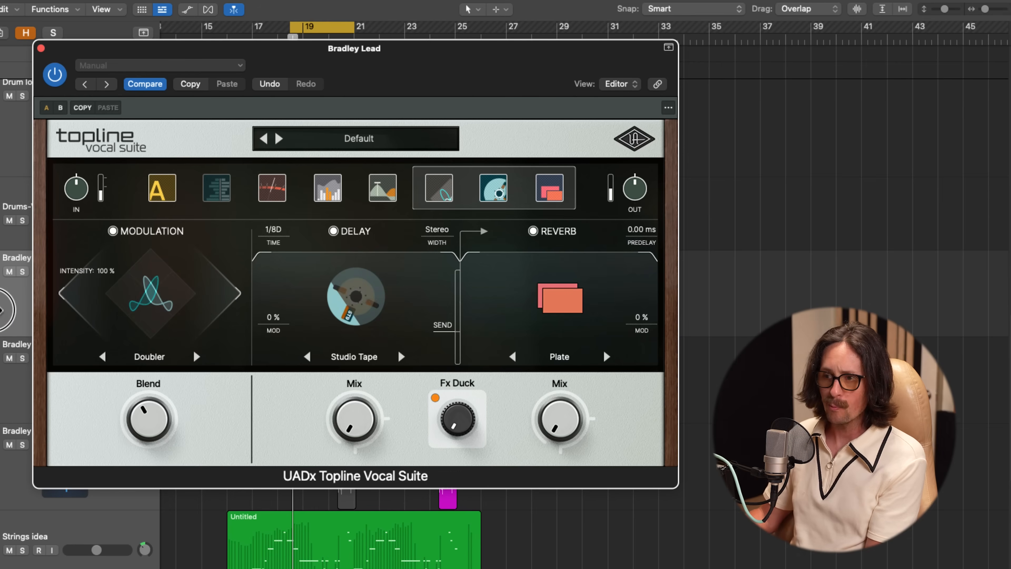
drag(1, 312, 72, 342)
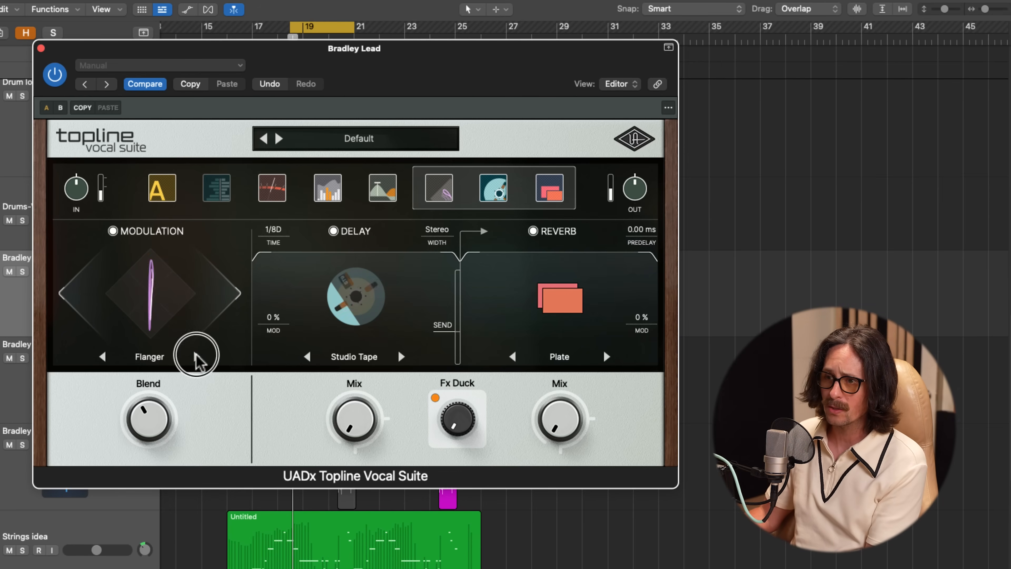
- Try the Flanger and Widener at varied intensities, and set the modulation type to Chorus at nearly full intensity
drag(62, 292, 11, 306)
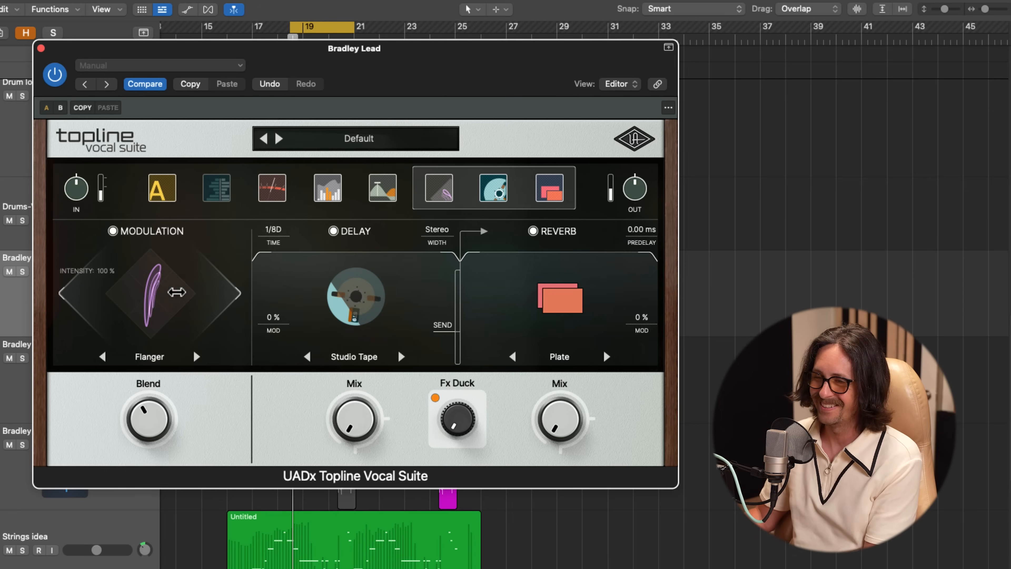
drag(13, 298, 165, 354)
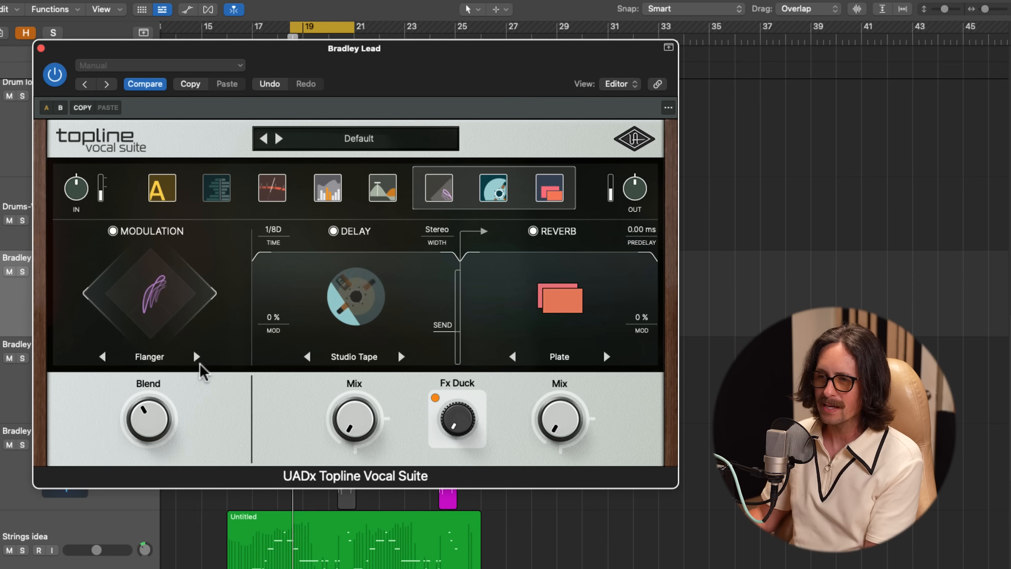
drag(108, 305, 254, 366)
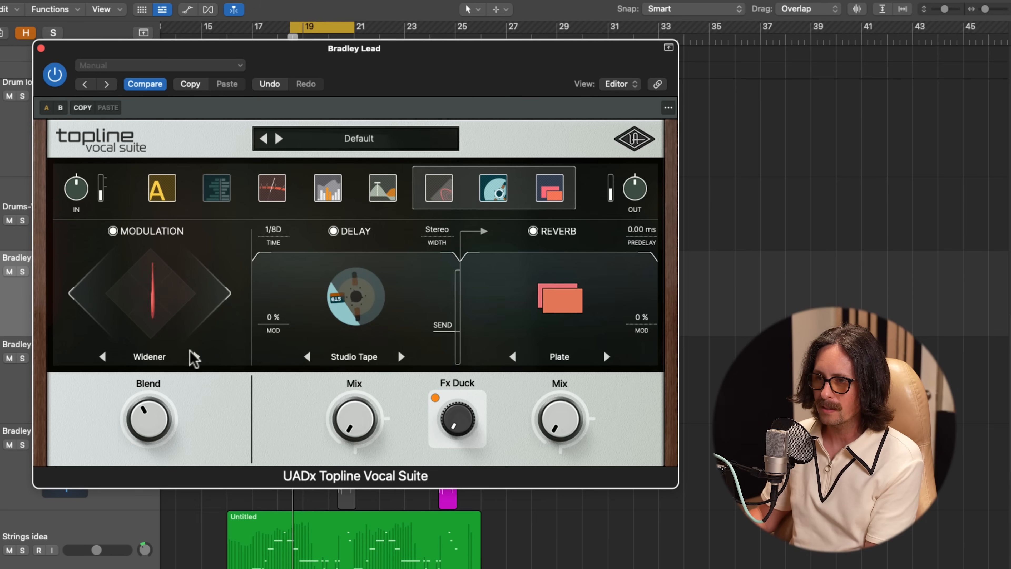
drag(80, 285, 43, 301)
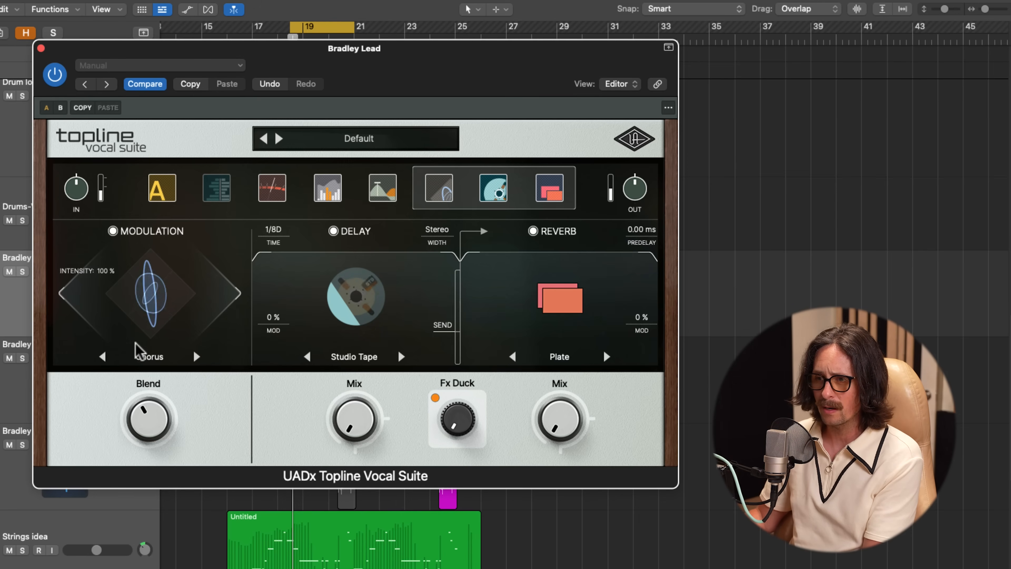
mouse_move(65, 306)
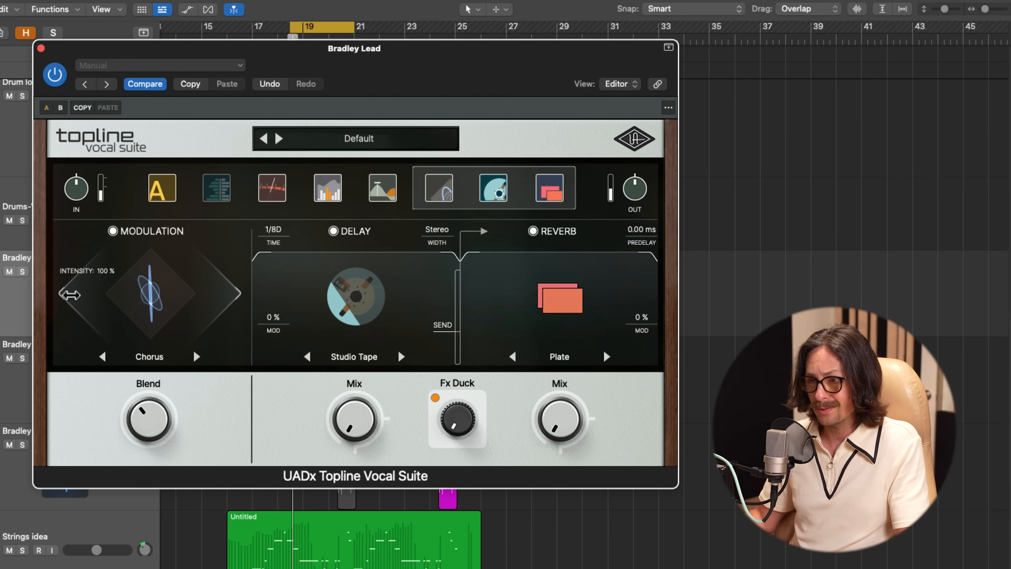
- Turn off Delay and Reverb, and raise the modulation Blend slightly above its middle
click(333, 231)
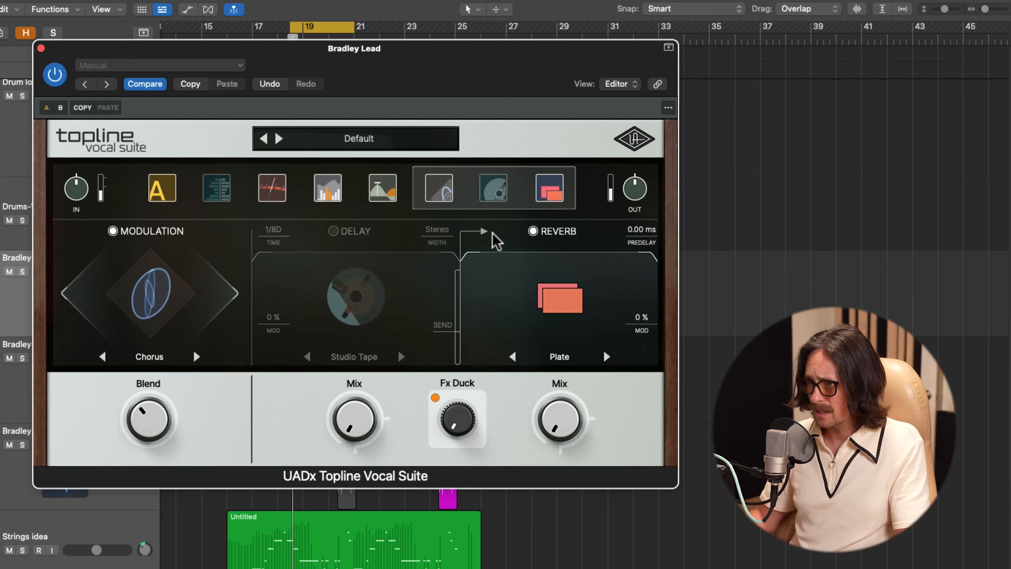
click(533, 232)
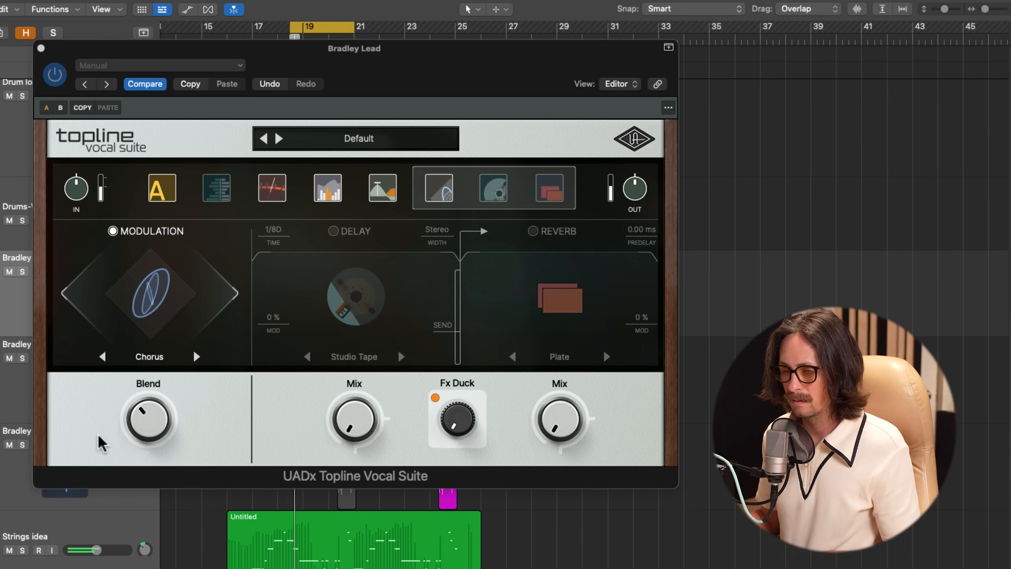
drag(135, 425, 143, 399)
- Audition the Doubler, Flanger and Widener during playback, raising the modulation intensity to 100 %
click(196, 356)
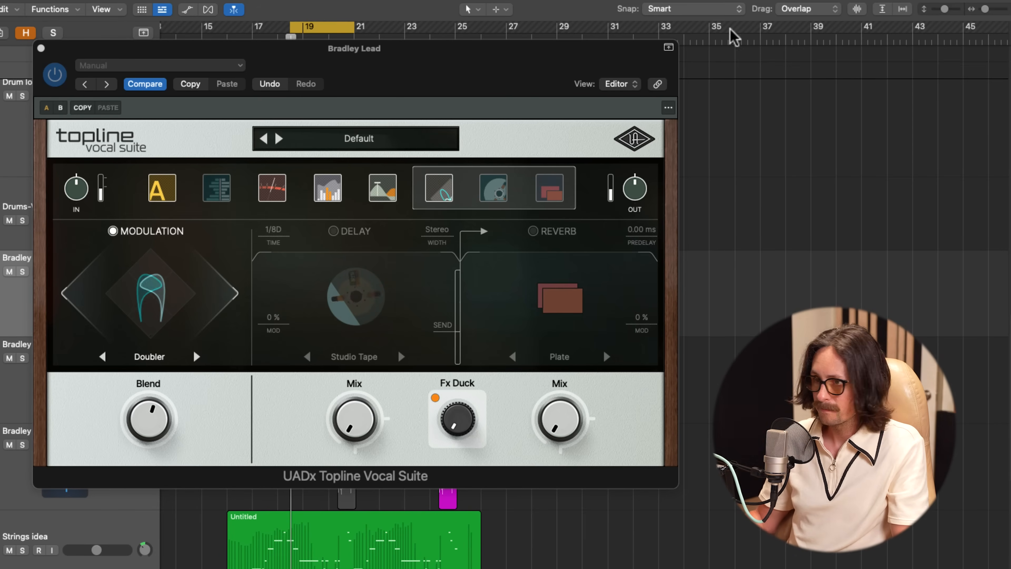
click(196, 356)
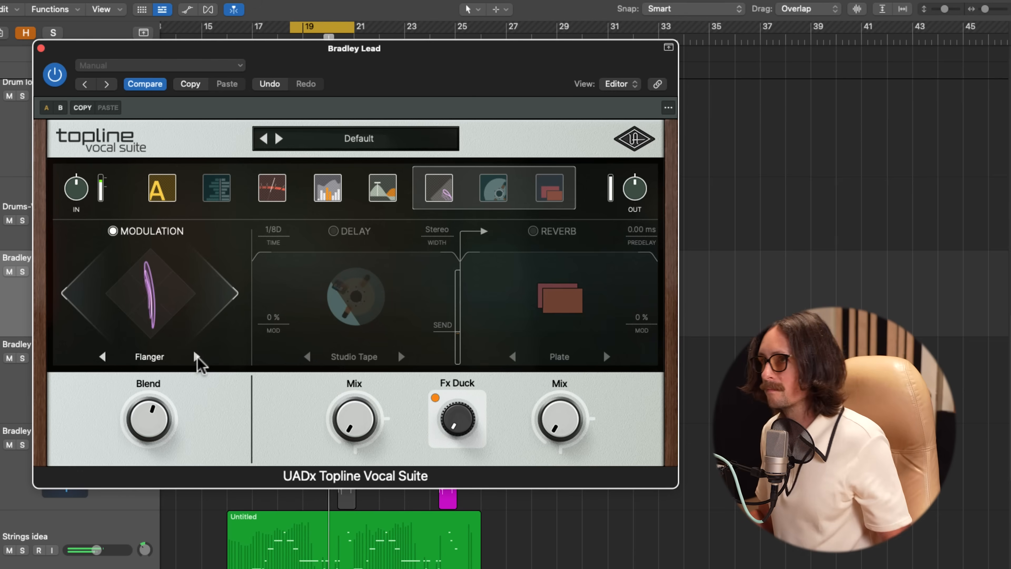
click(196, 355)
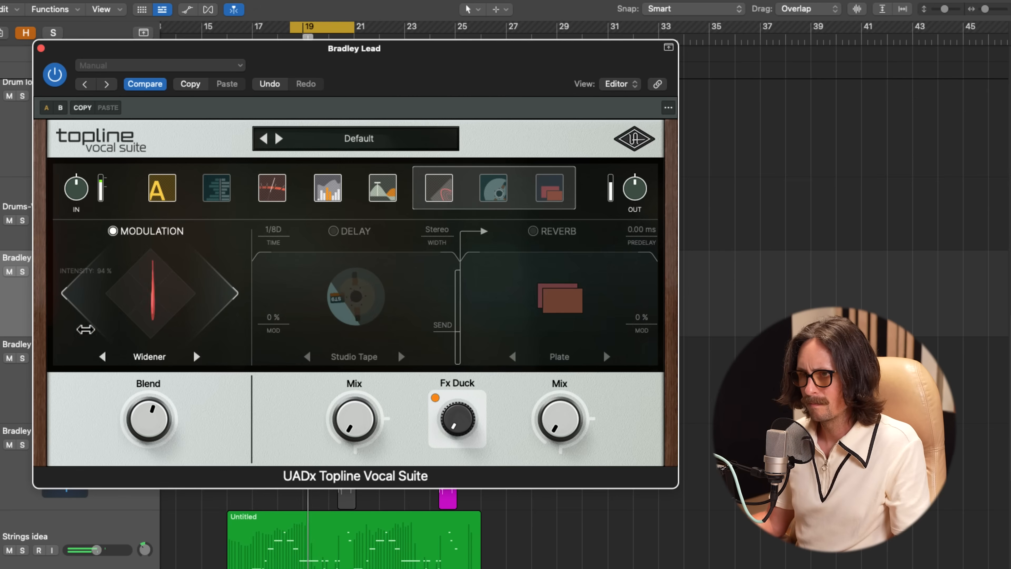
mouse_move(81, 304)
drag(100, 299, 92, 308)
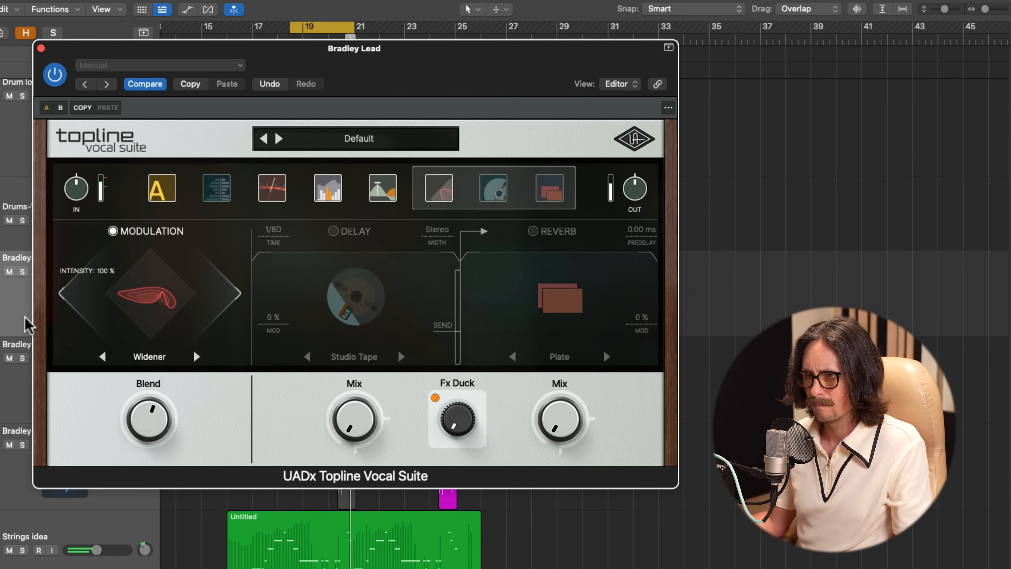
- Set the modulation type to Chorus with Blend at 27 %, and compare the vocal with the modulation off and on
click(197, 357)
drag(148, 403, 145, 432)
click(196, 357)
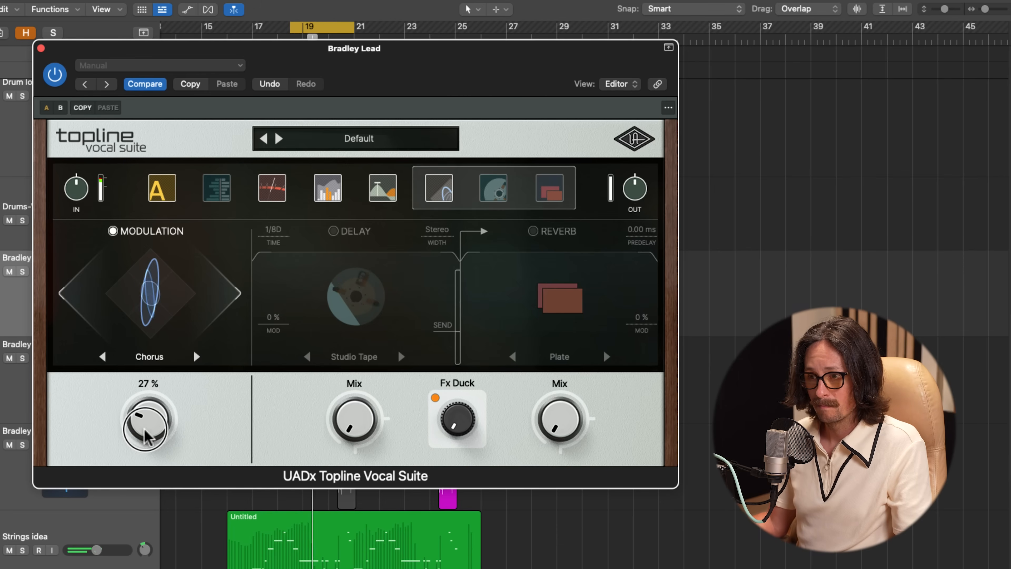
click(113, 231)
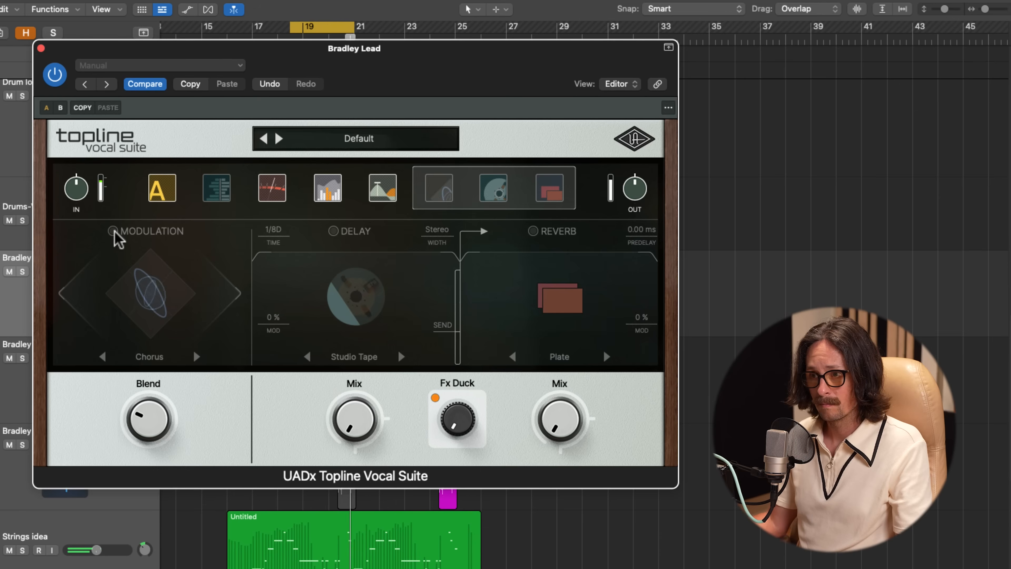
click(113, 231)
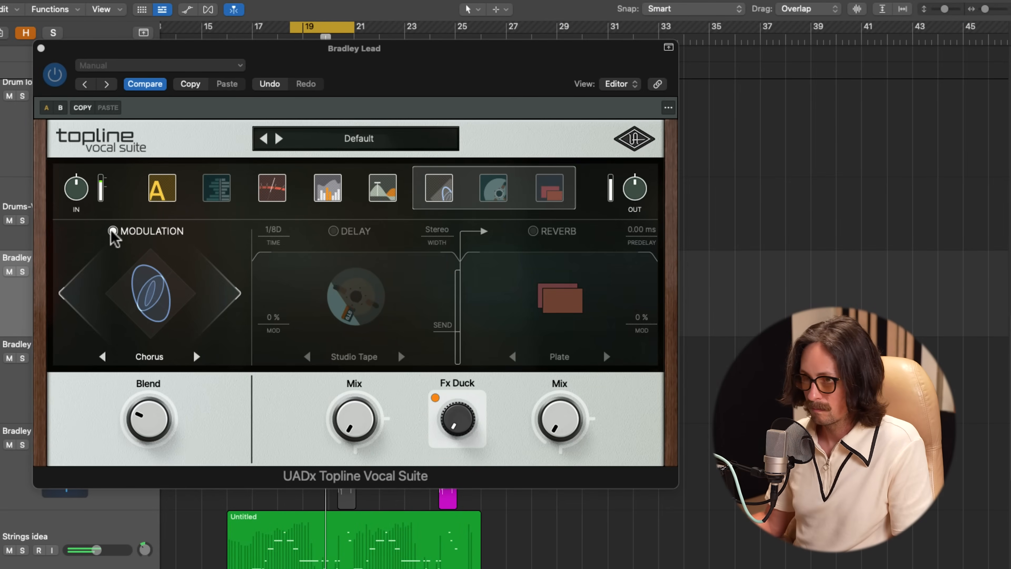
click(112, 231)
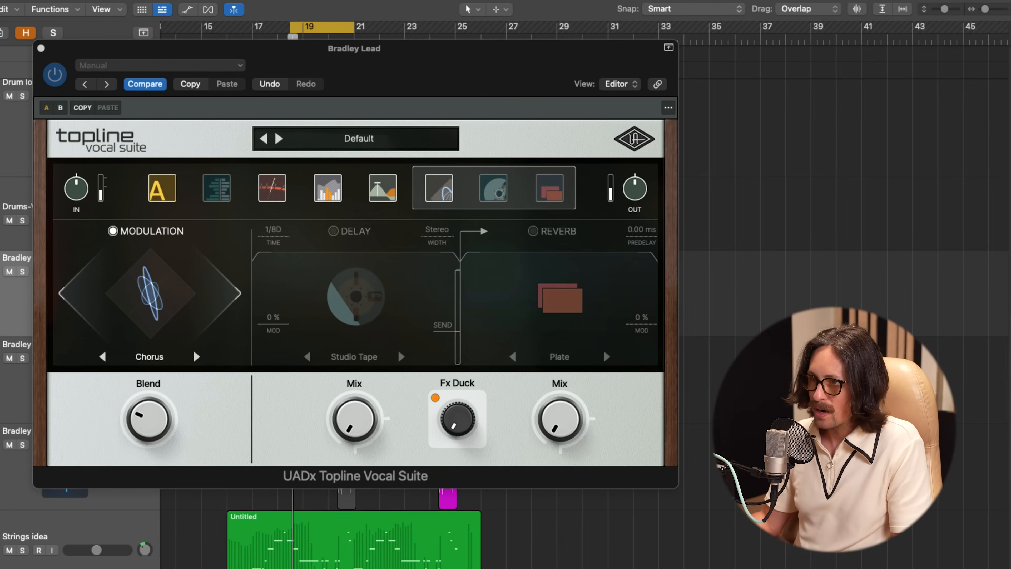
- Turn on Delay and set its time to 1/16, keeping its modulation at 0 %
click(485, 77)
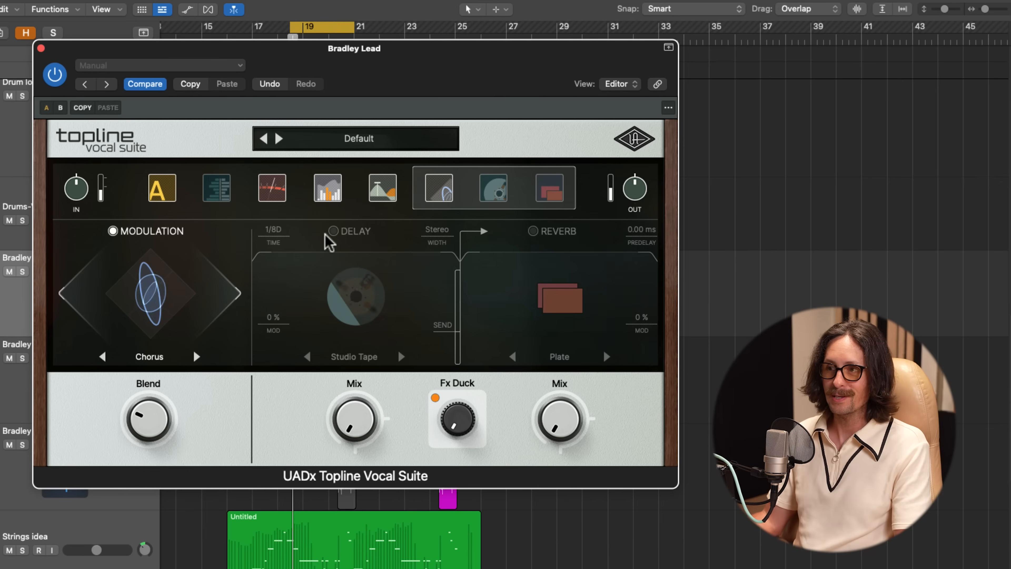
click(333, 231)
drag(279, 235, 271, 293)
drag(275, 335, 276, 298)
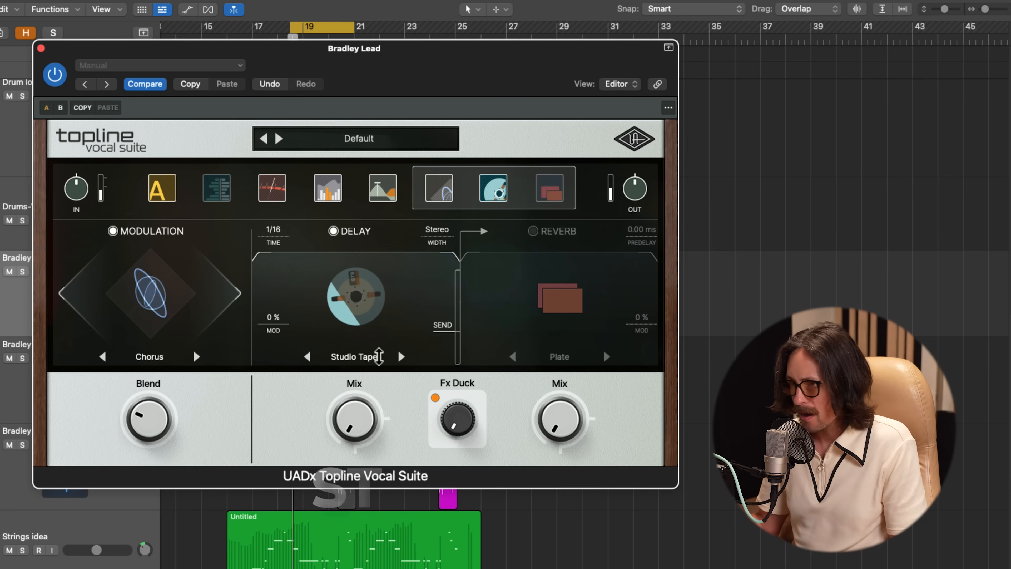
- Step through the other delay types, including Digital, and return to Studio Tape
click(400, 357)
click(401, 356)
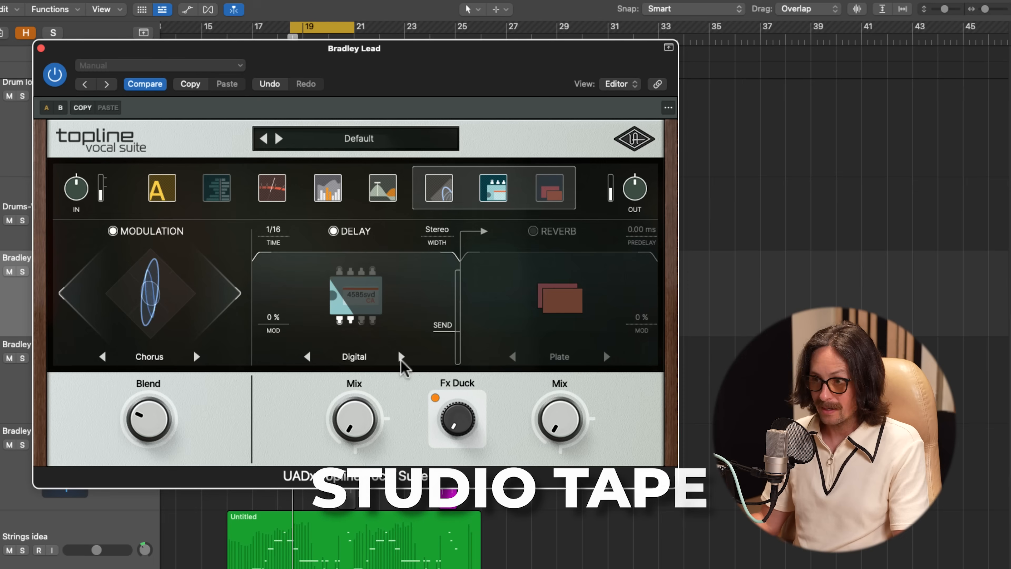
click(400, 356)
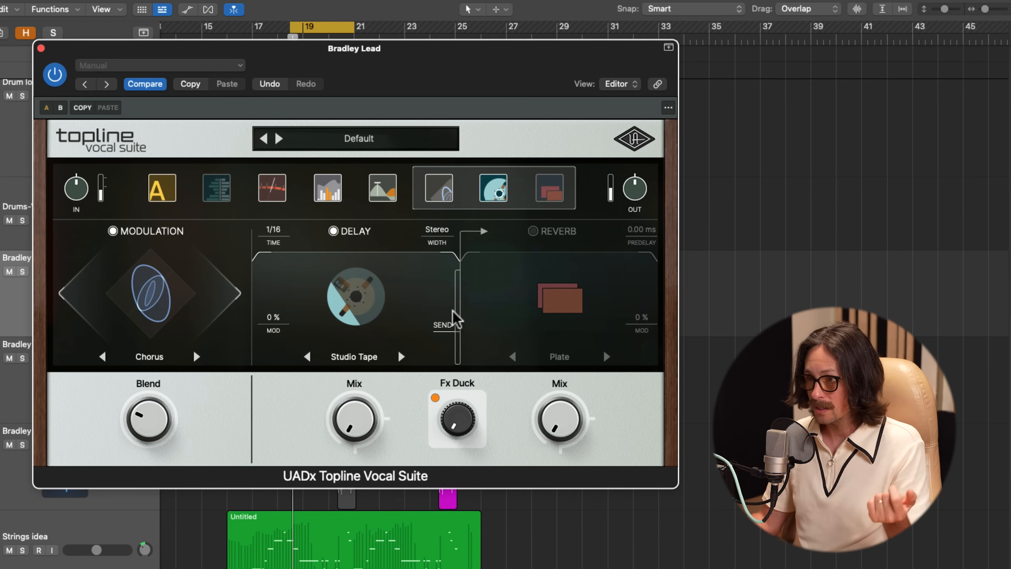
- Set the delay width to Wide with 25 % feedback, and raise its send to the reverb
click(442, 231)
drag(442, 236, 443, 202)
mouse_move(442, 325)
mouse_down()
mouse_move(452, 297)
mouse_move(453, 309)
mouse_up()
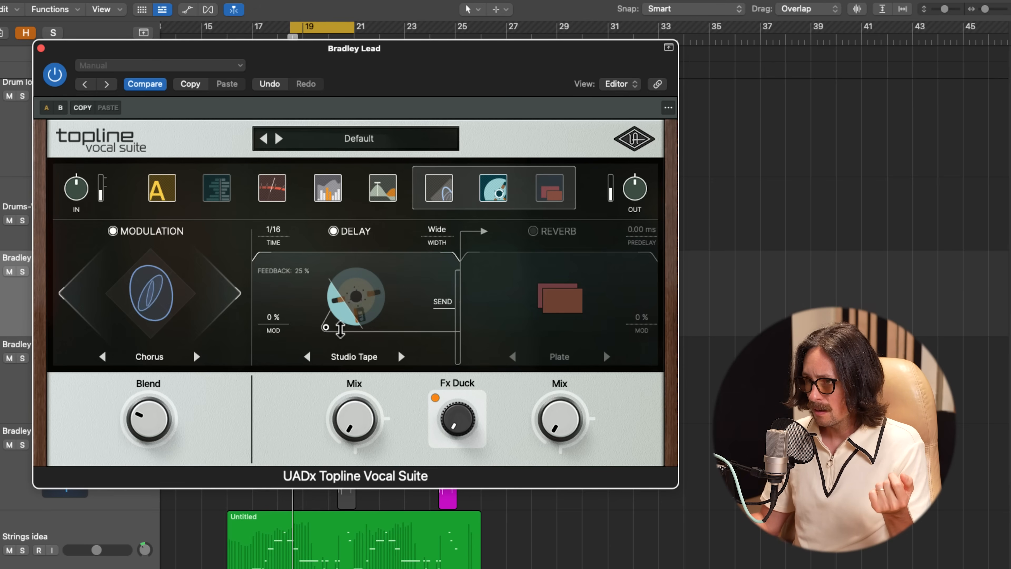
- Turn on Reverb, and narrow the low-cut and high-cut filters of both the delay and the reverb
click(534, 231)
drag(264, 255, 310, 254)
drag(449, 260, 503, 253)
drag(650, 257, 635, 263)
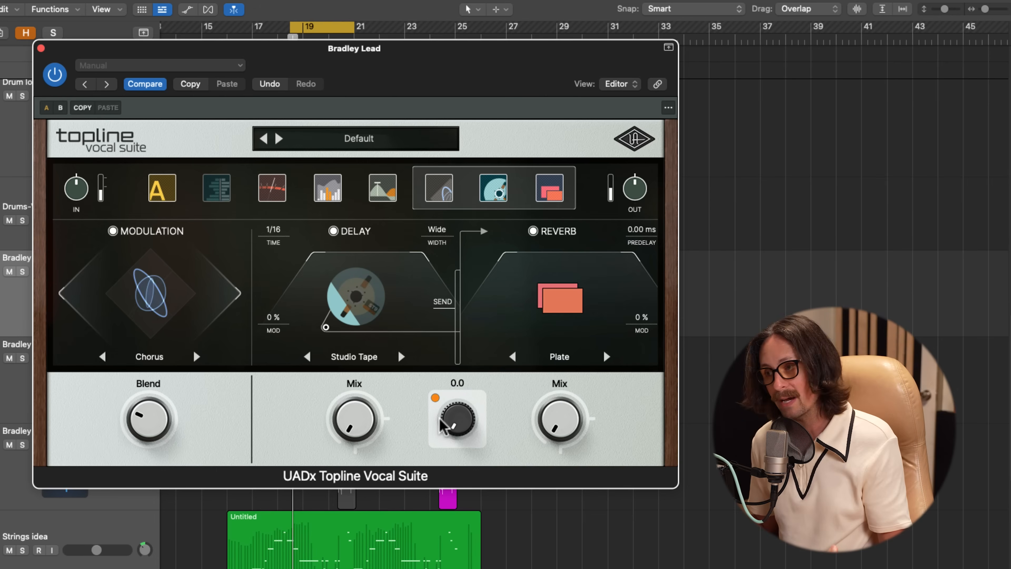
mouse_move(575, 421)
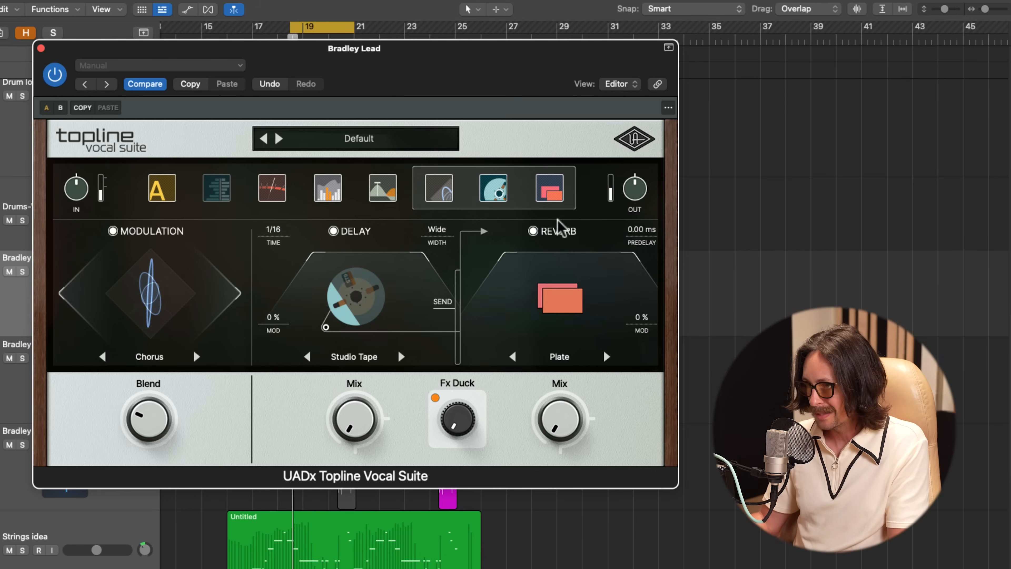
- Raise the delay mix to just past halfway during playback, and switch the delay from Studio Tape to Cassette
click(707, 230)
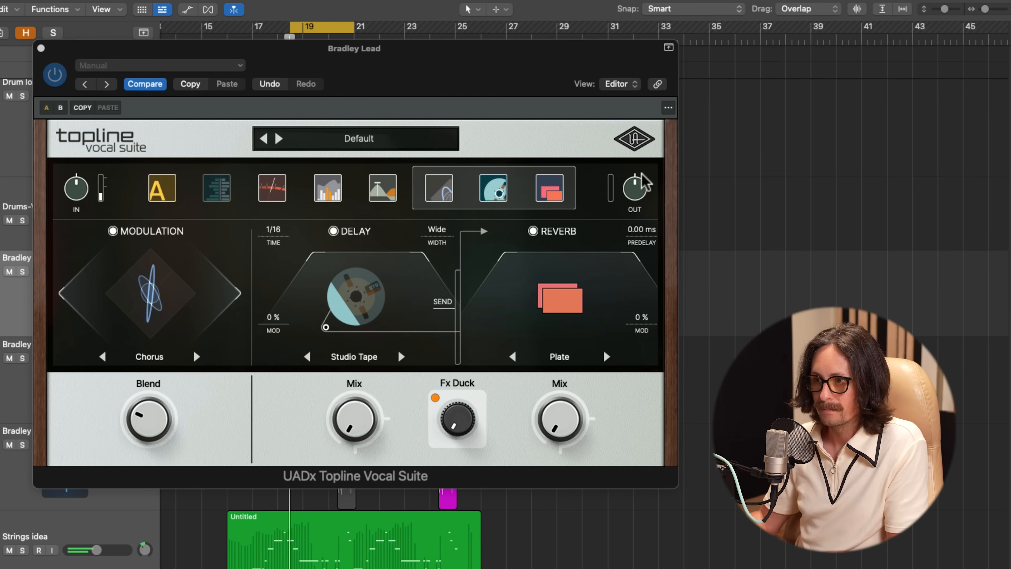
drag(352, 408, 341, 346)
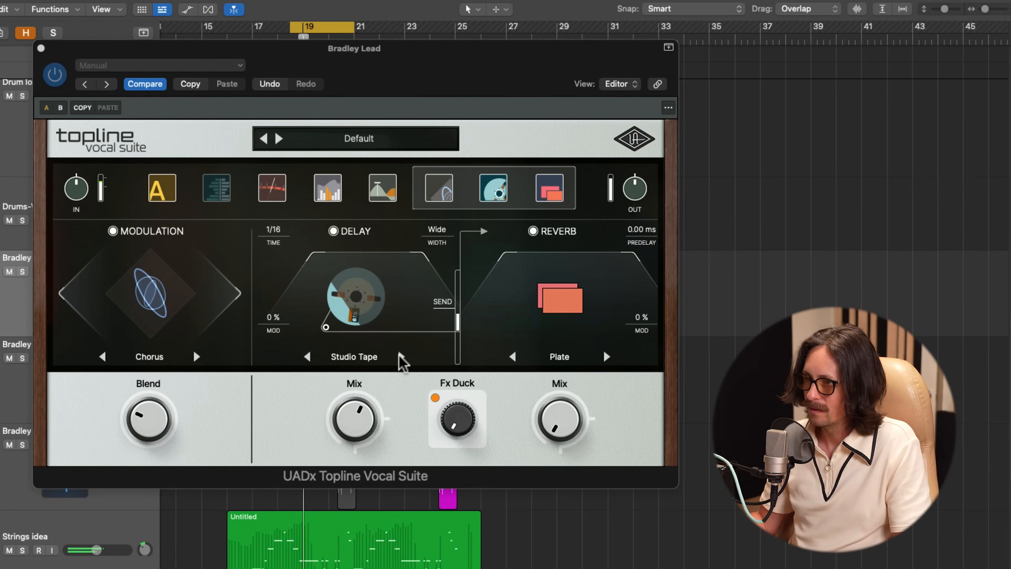
click(401, 356)
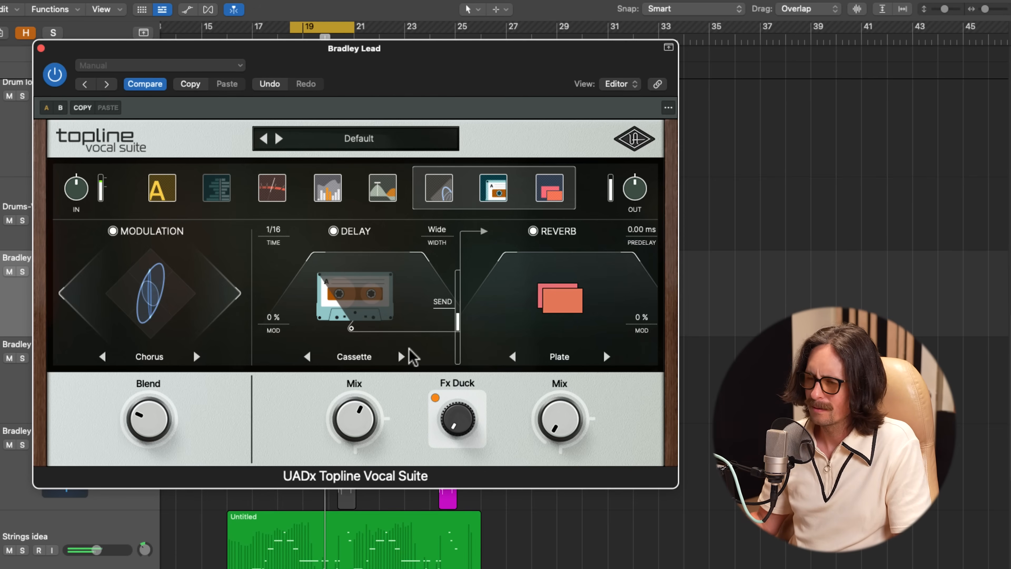
mouse_move(355, 425)
mouse_down()
mouse_move(361, 376)
mouse_move(359, 422)
mouse_up()
- Compare the Digital and Studio Tape delays at a mix of 64, return to Cassette, and lower the mix to about halfway
click(401, 357)
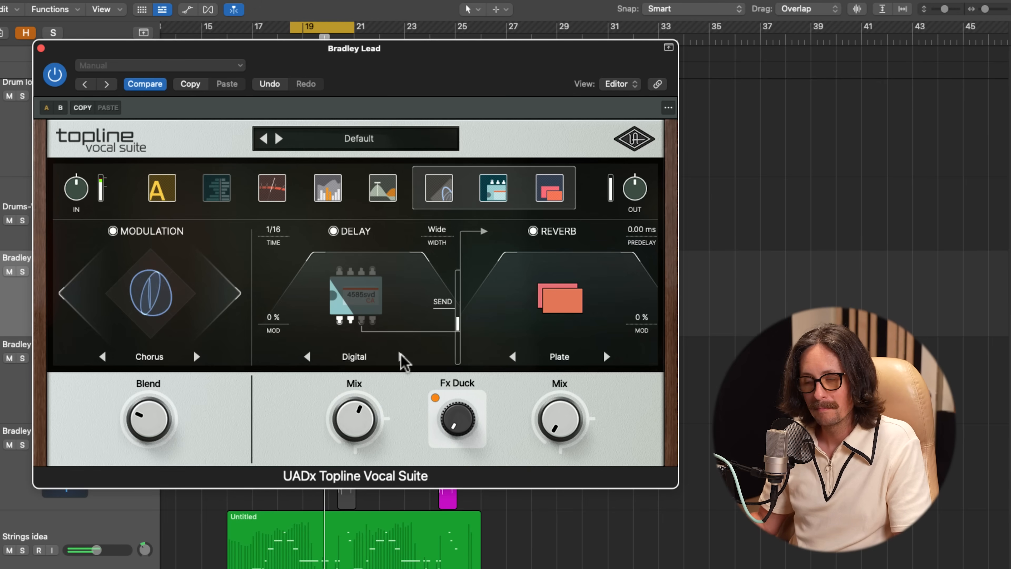
mouse_move(366, 414)
mouse_down()
mouse_move(338, 364)
mouse_move(355, 406)
mouse_up()
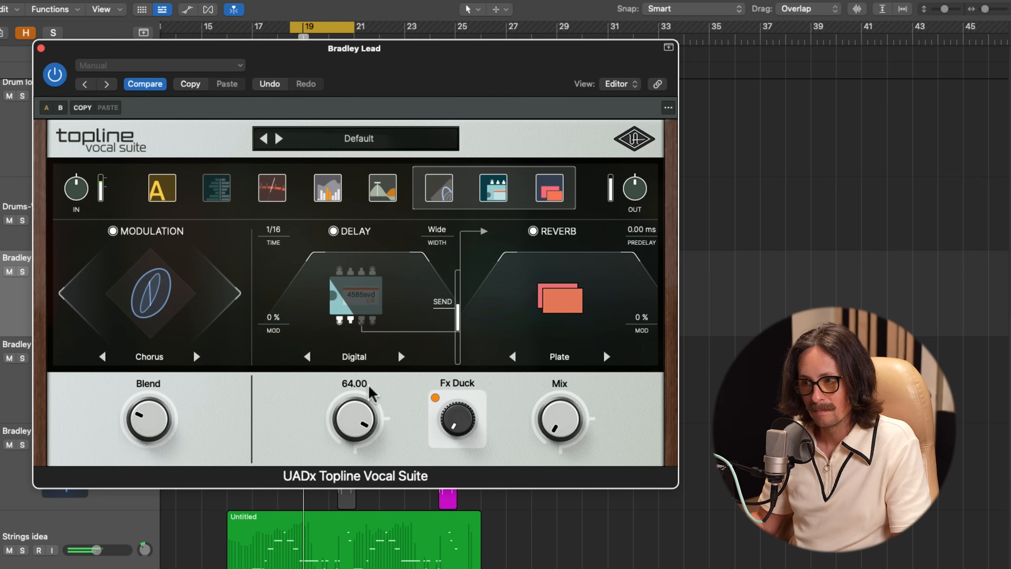
click(402, 356)
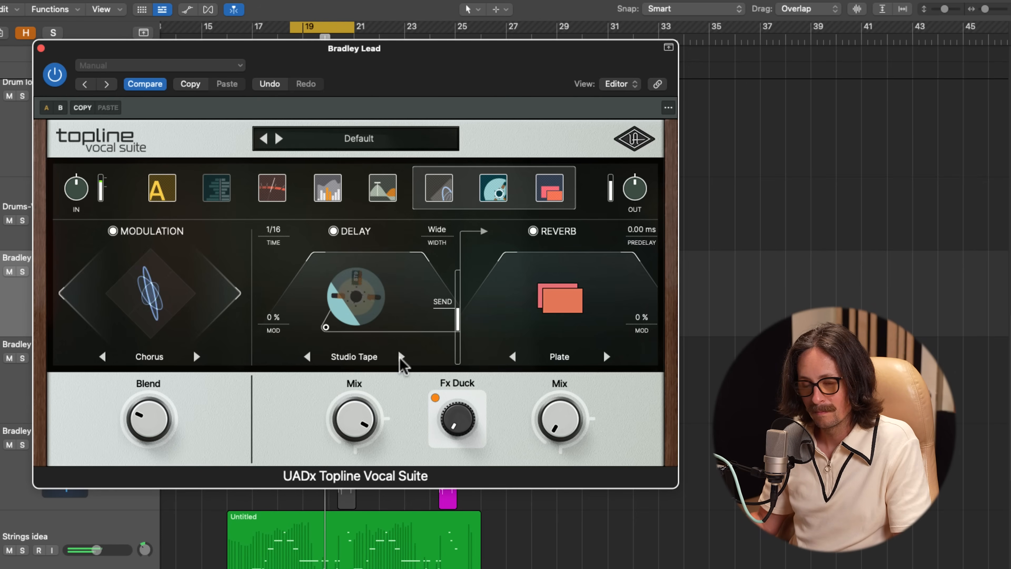
click(401, 356)
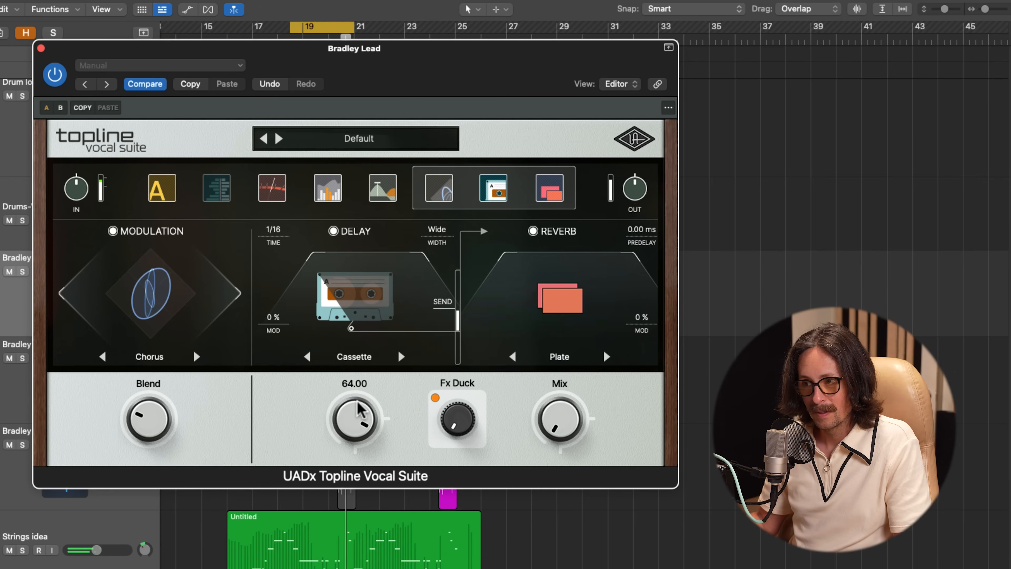
drag(357, 416, 348, 448)
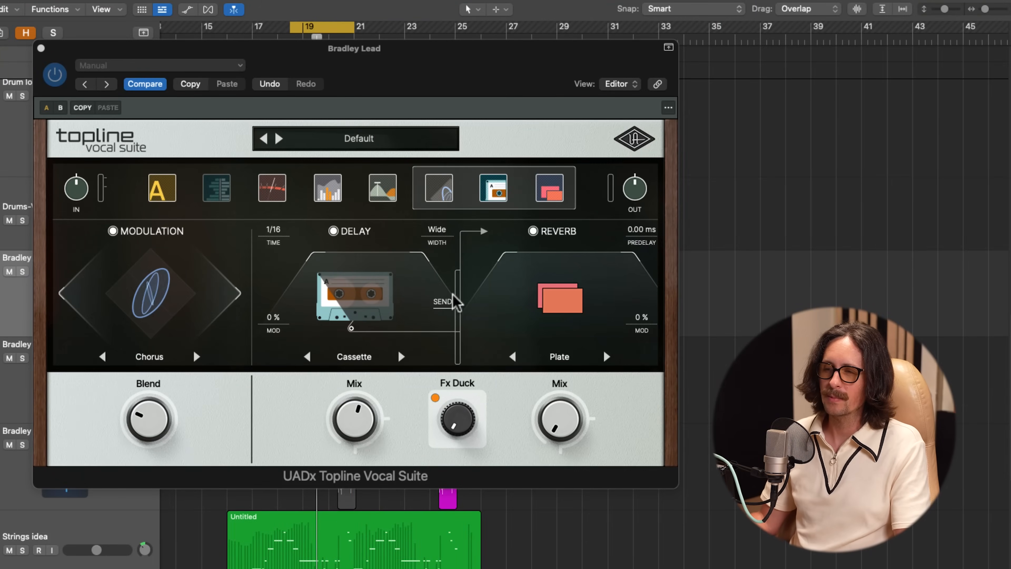
- Narrow the delay's low-cut and high-cut filters slightly, and try 41 % delay modulation before returning it to 0 %
click(427, 256)
click(313, 260)
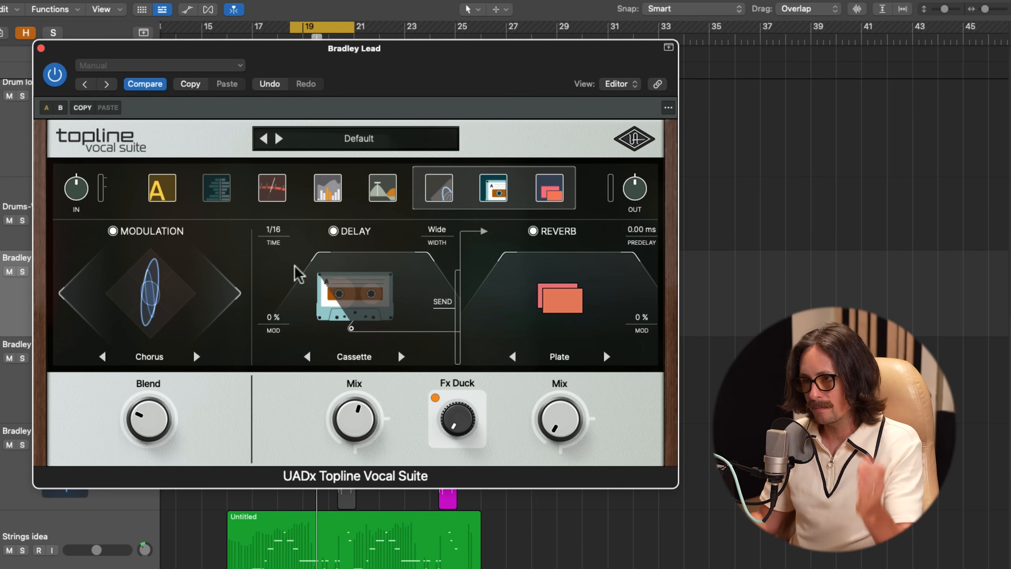
drag(272, 312, 293, 308)
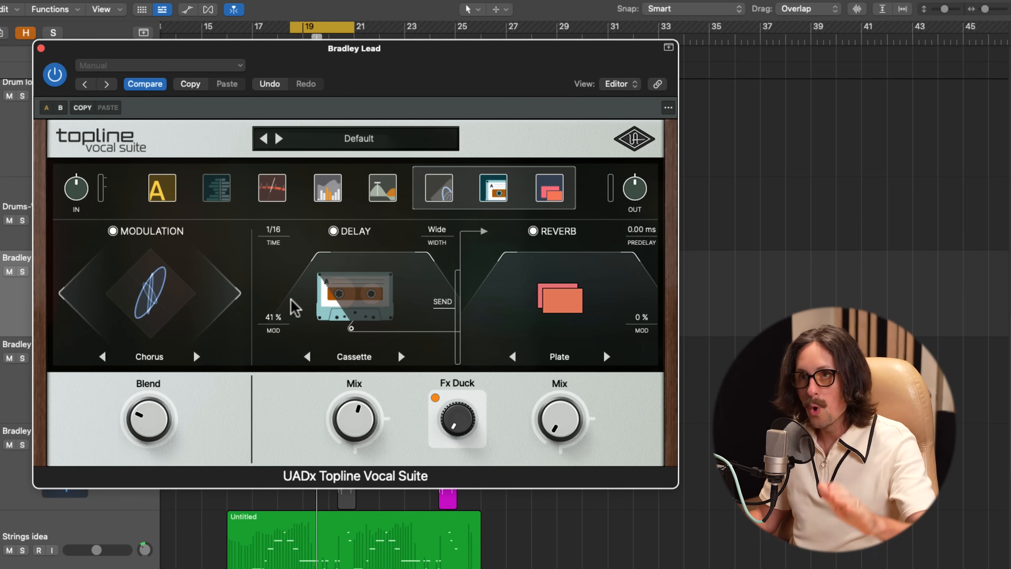
drag(274, 317, 280, 429)
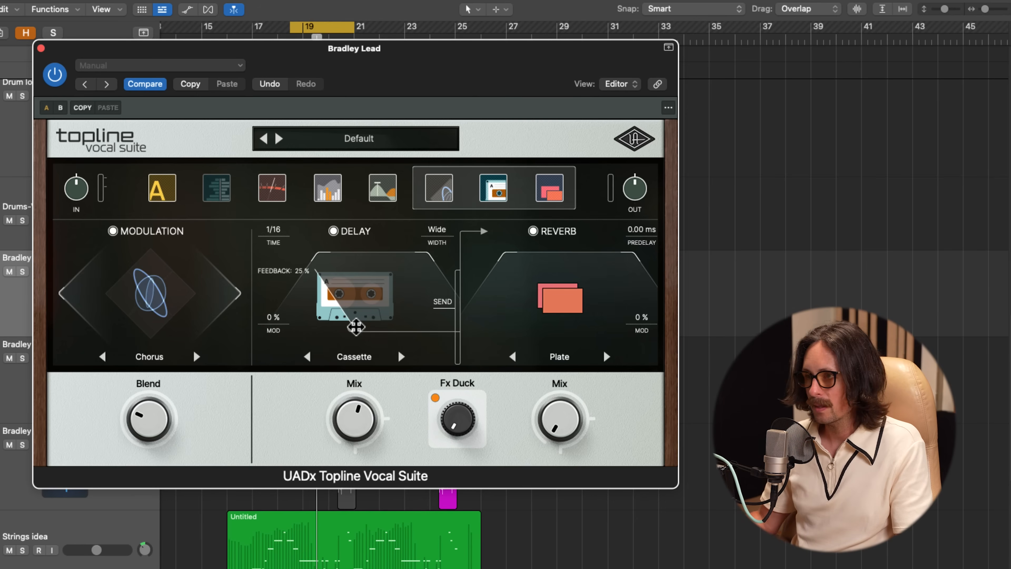
- Step through the other reverb types, including Chamber, and return to Plate
click(608, 357)
click(607, 357)
click(607, 356)
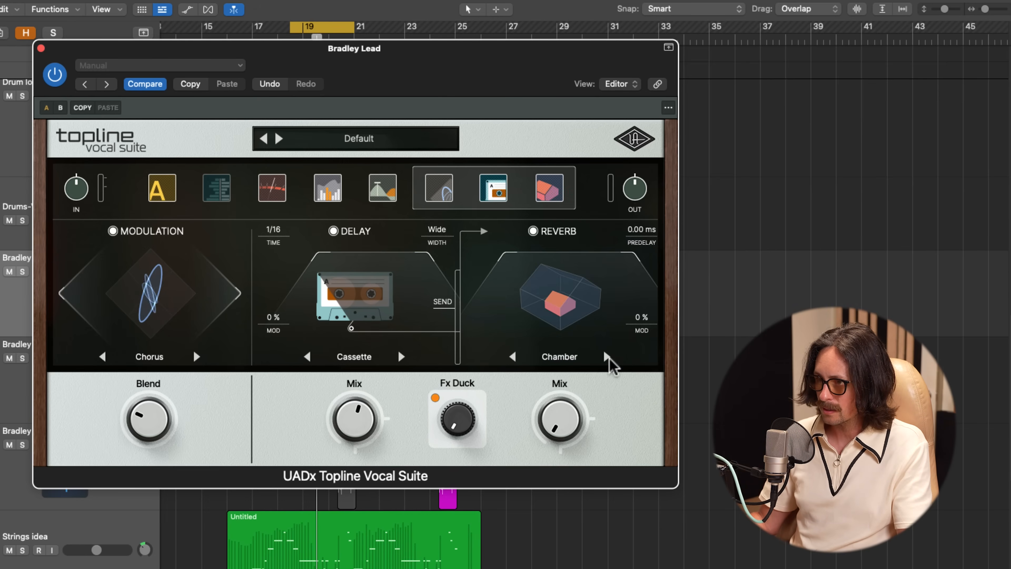
click(608, 357)
click(607, 356)
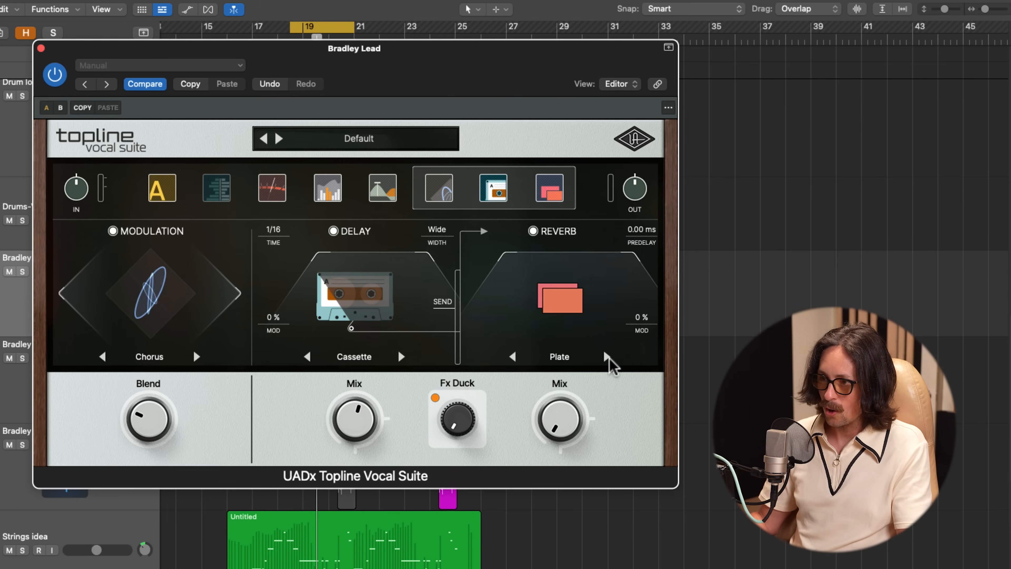
- Shorten the Plate reverb, and set the Cassette delay's feedback to about 43 %, trying 74 % on the way
drag(558, 313, 338, 302)
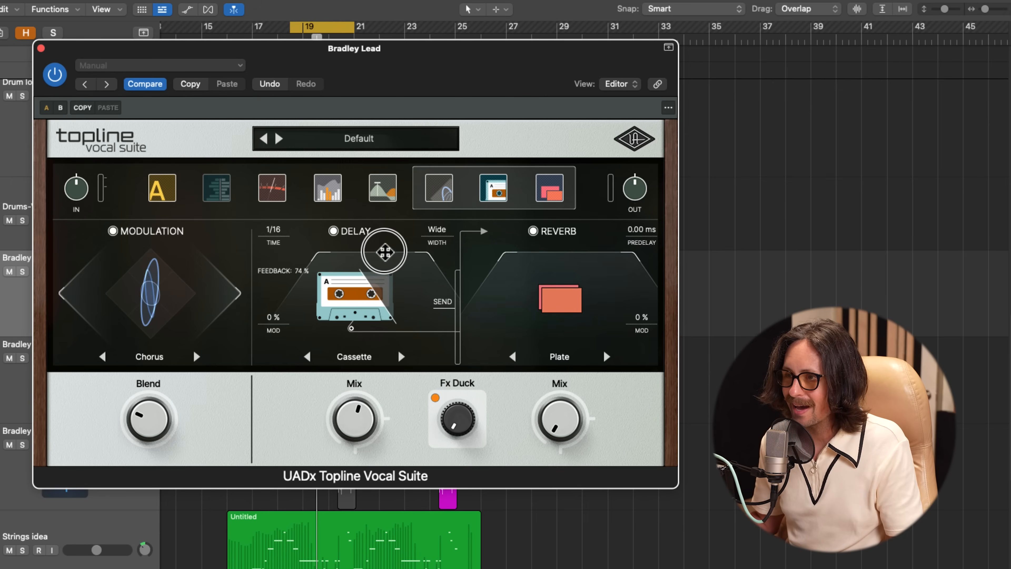
drag(386, 247, 369, 283)
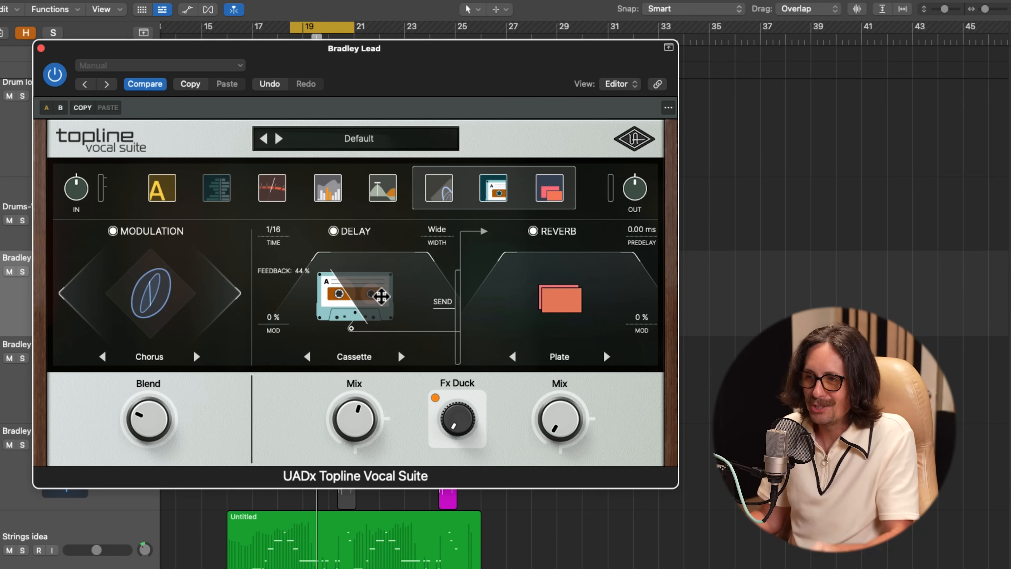
drag(339, 289, 354, 297)
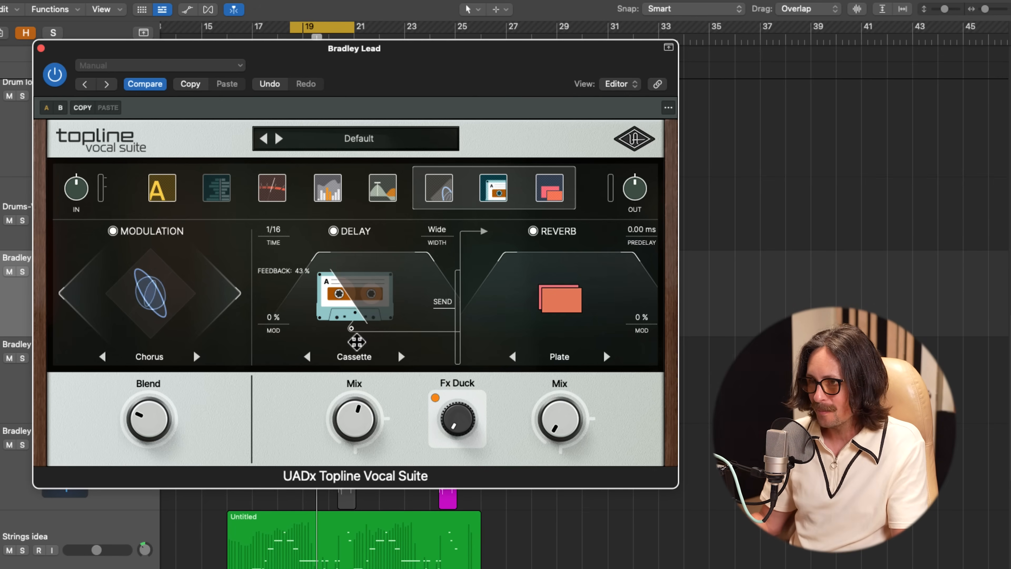
- Compare the feedback on the Digital and Studio Tape delays, return to Cassette, and lower its feedback slightly
click(401, 357)
mouse_move(366, 303)
mouse_down()
mouse_move(375, 275)
mouse_move(357, 297)
mouse_up()
click(307, 356)
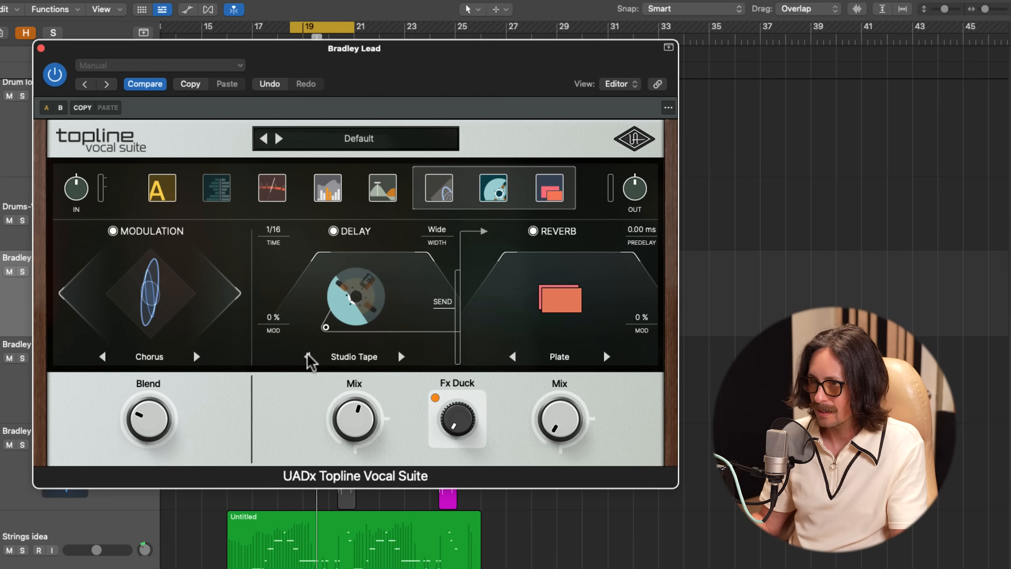
click(400, 356)
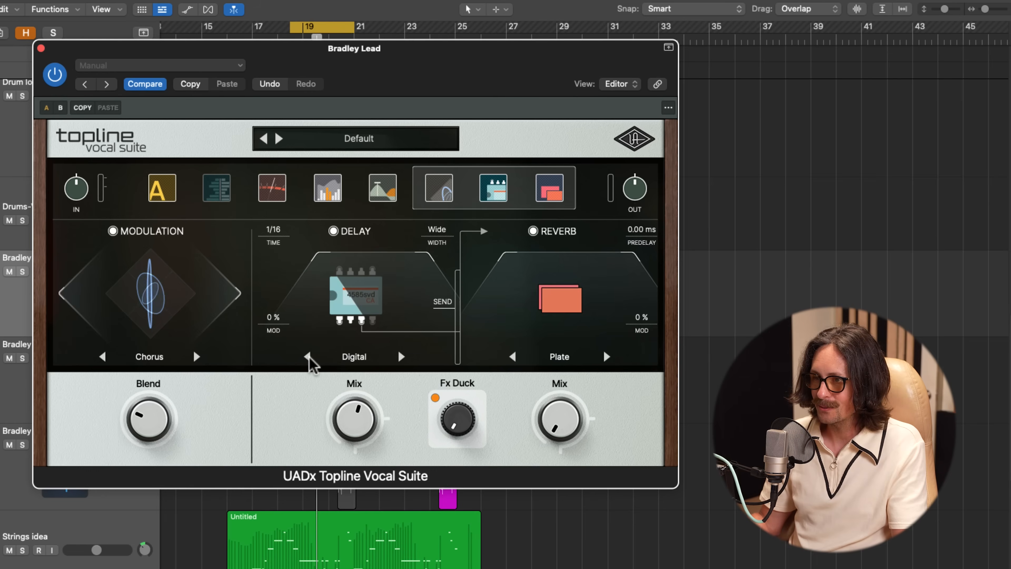
click(308, 356)
drag(347, 306, 355, 338)
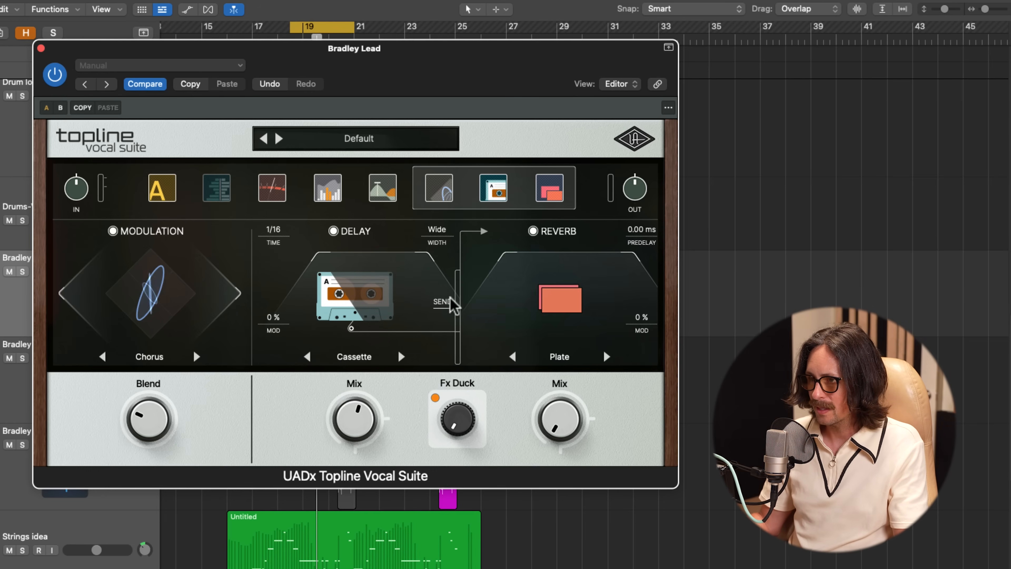
- Raise the delay's send to the reverb slightly, and lengthen the Plate reverb
drag(449, 307, 447, 294)
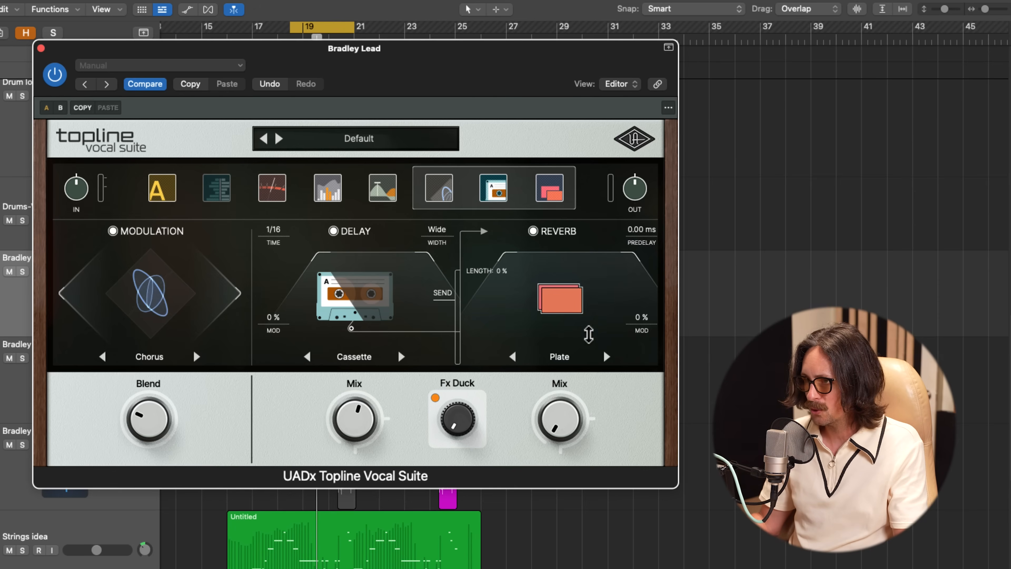
drag(554, 293, 540, 229)
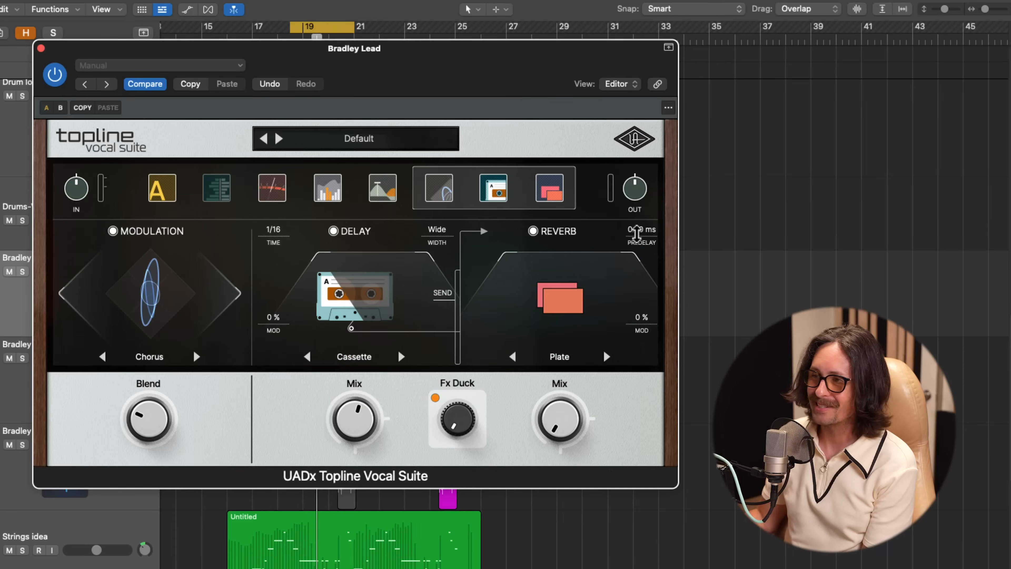
- Set the reverb predelay to 33.31 ms, and raise the reverb mix to about halfway during playback
mouse_move(638, 231)
mouse_down()
mouse_move(635, 195)
mouse_move(640, 229)
mouse_up()
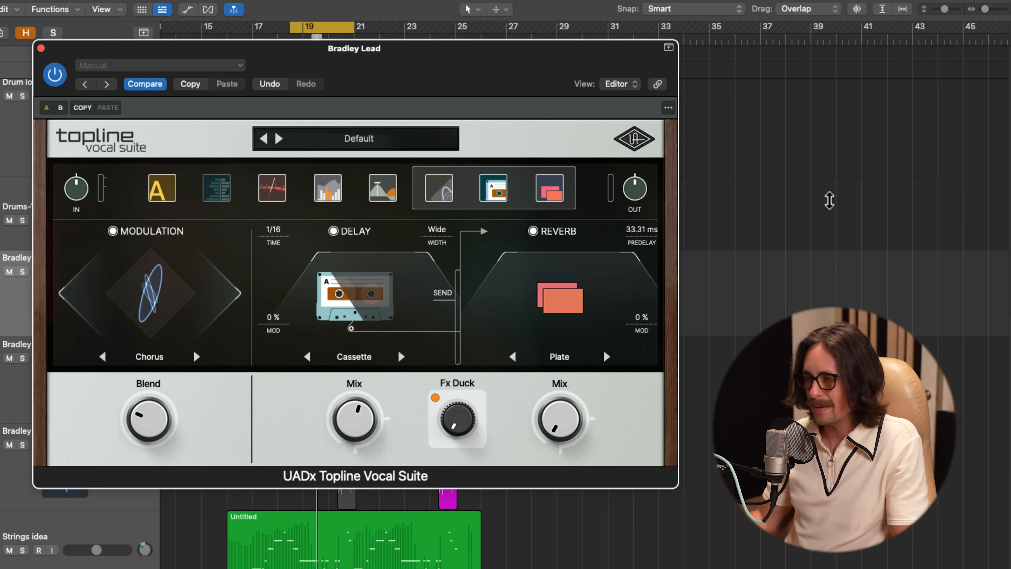
click(769, 197)
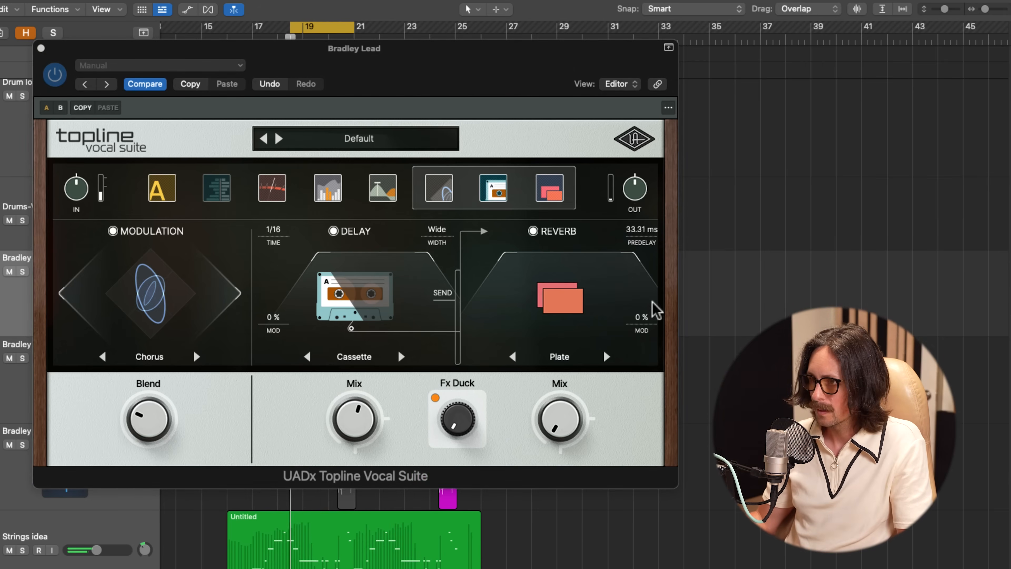
drag(576, 423, 563, 357)
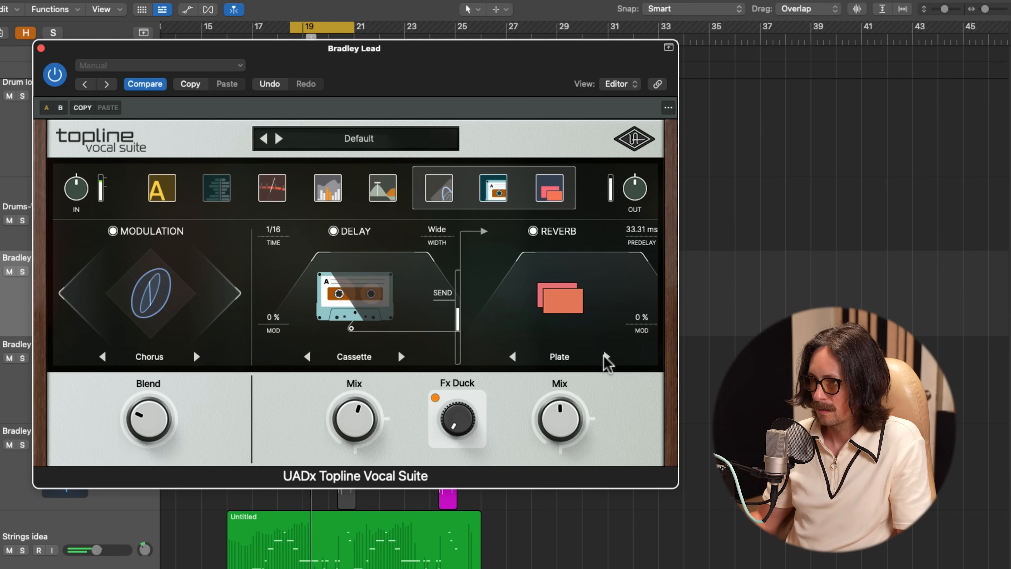
- Audition the Ambience and Chamber reverbs at 96 % length with 0 % modulation, raising the reverb mix to about 70
click(606, 356)
click(606, 356)
drag(561, 298, 563, 255)
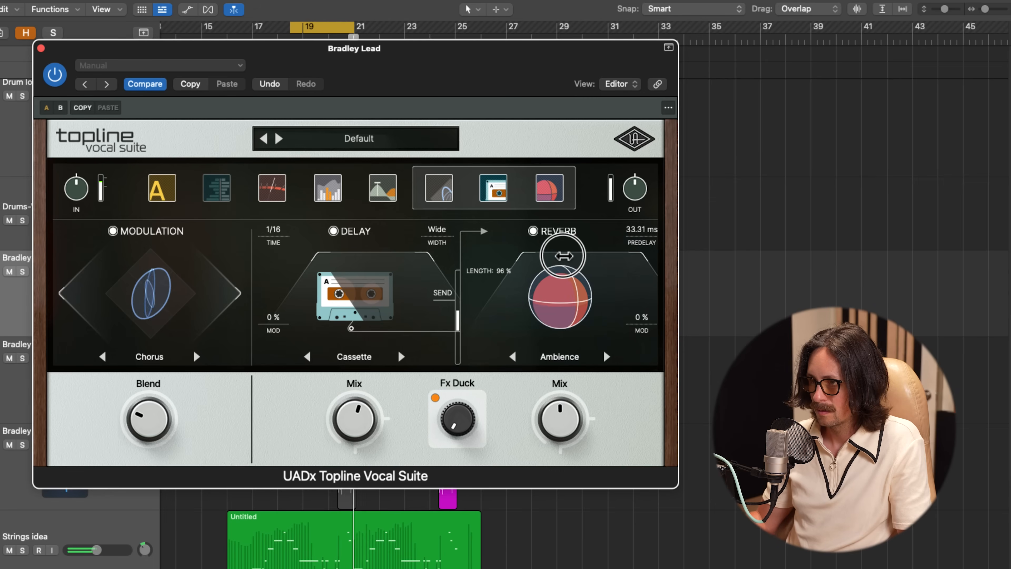
click(606, 356)
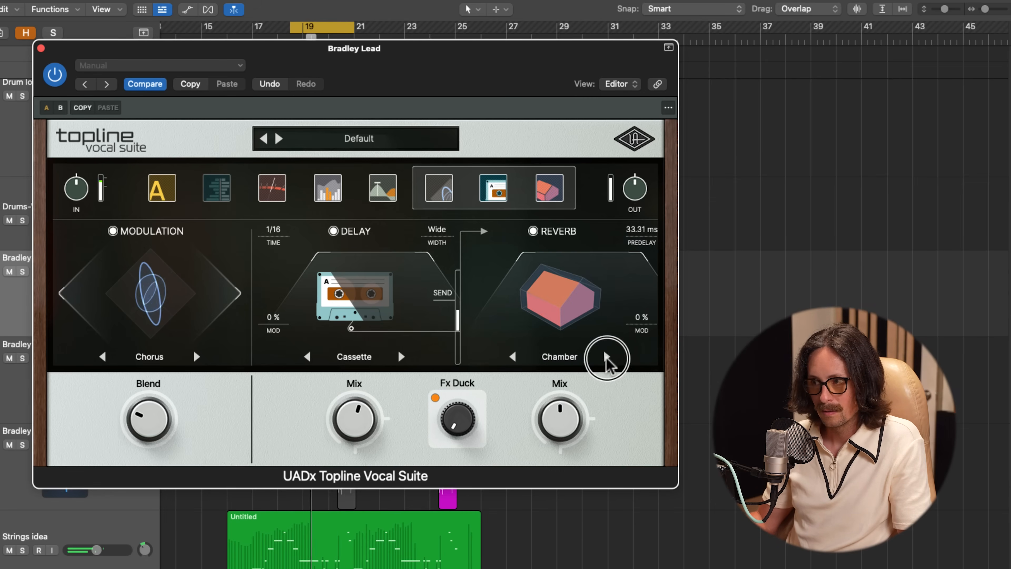
mouse_move(569, 315)
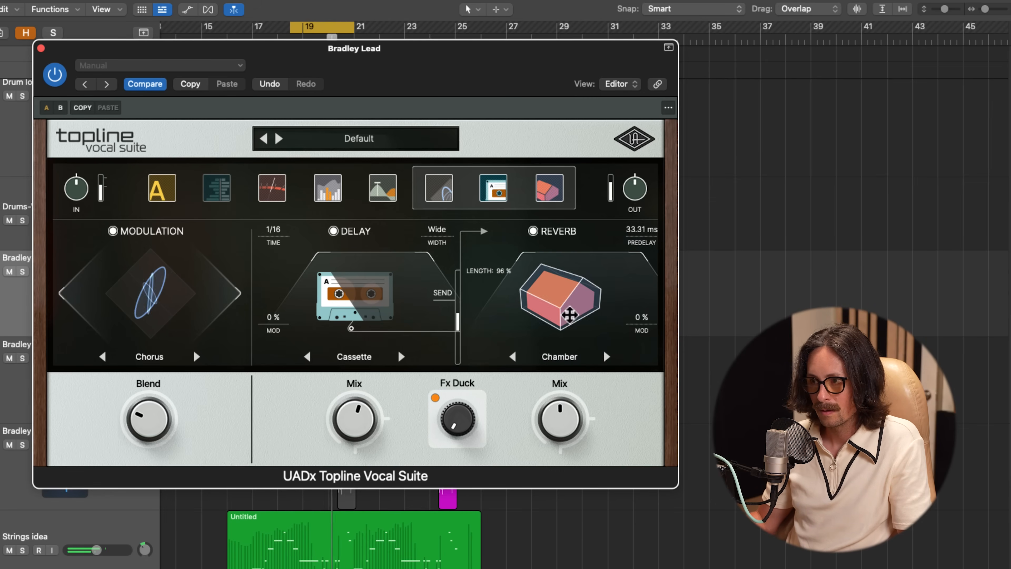
drag(570, 307, 564, 379)
drag(640, 317, 650, 430)
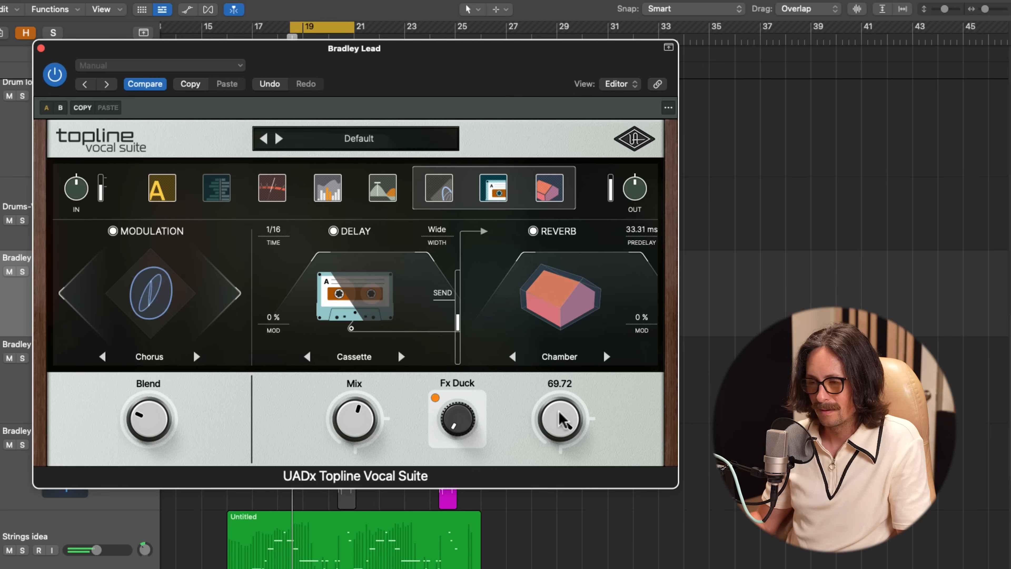
- Audition the Hall, Room and Ambience reverbs, lower the reverb mix, and return to Plate
click(605, 358)
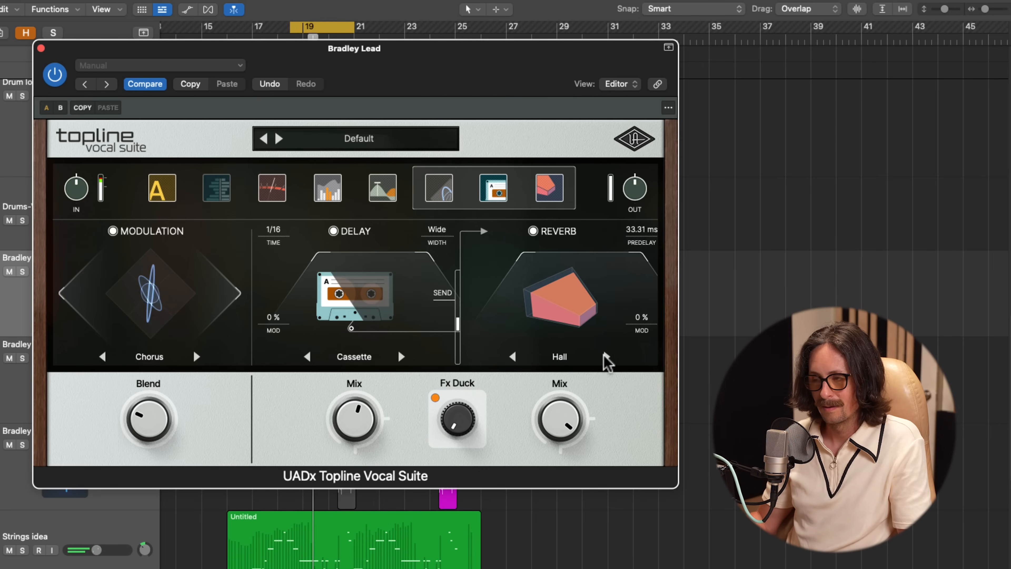
click(606, 358)
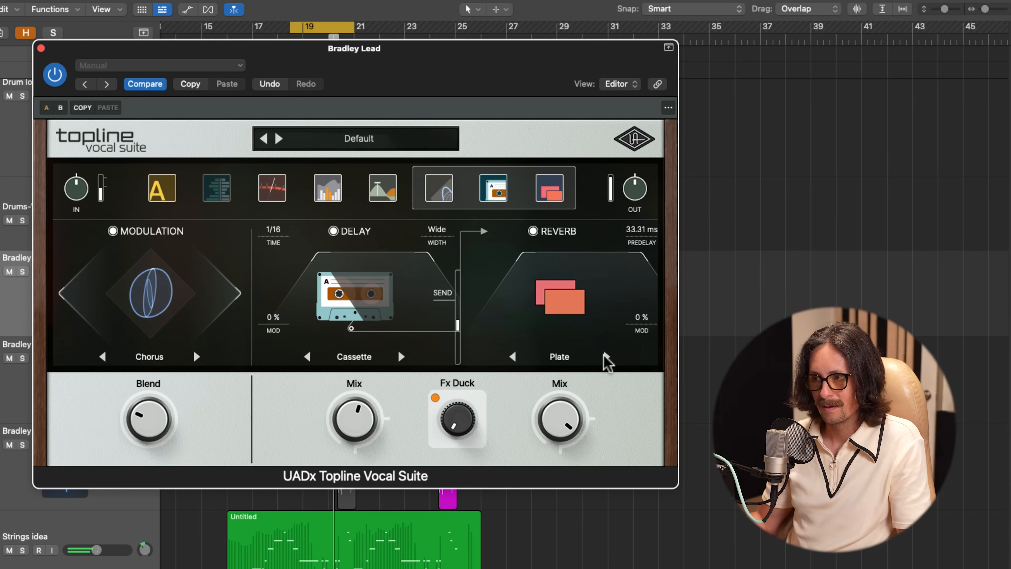
click(606, 357)
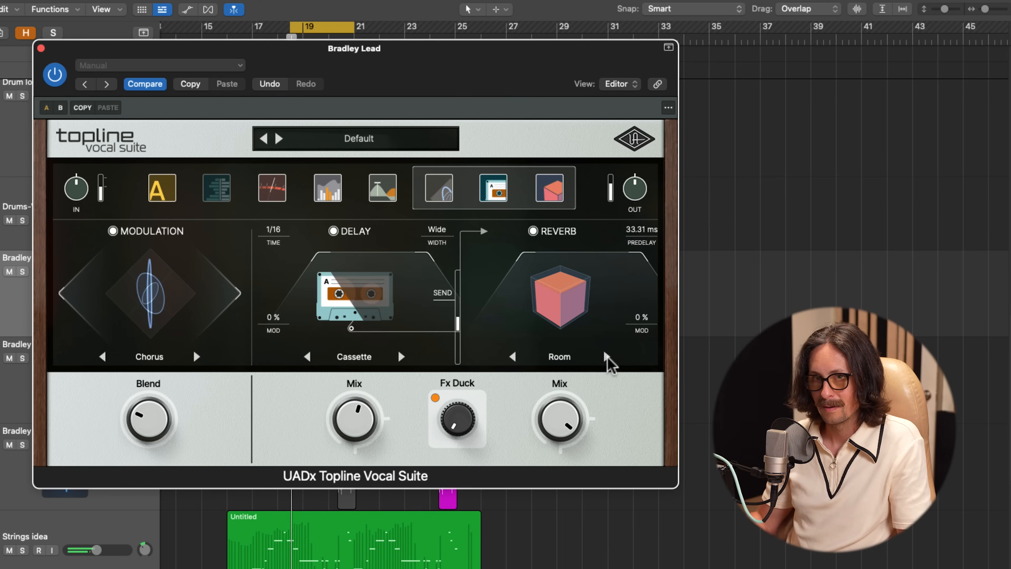
drag(561, 428, 562, 450)
click(606, 357)
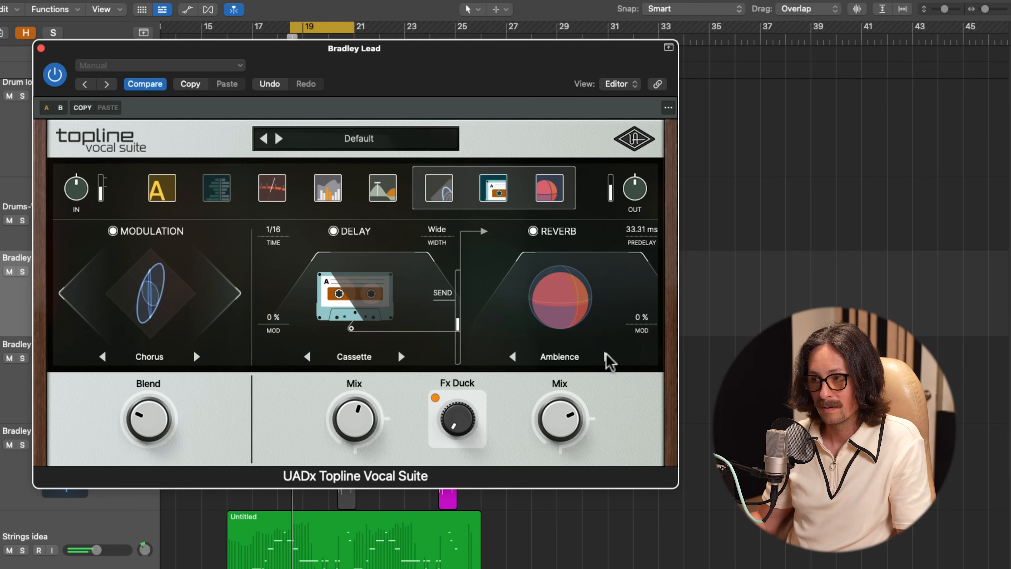
click(606, 357)
- Bypass and re-enable the reverb to compare, trim its mix slightly, and raise the delay's send to the reverb
click(533, 231)
click(533, 230)
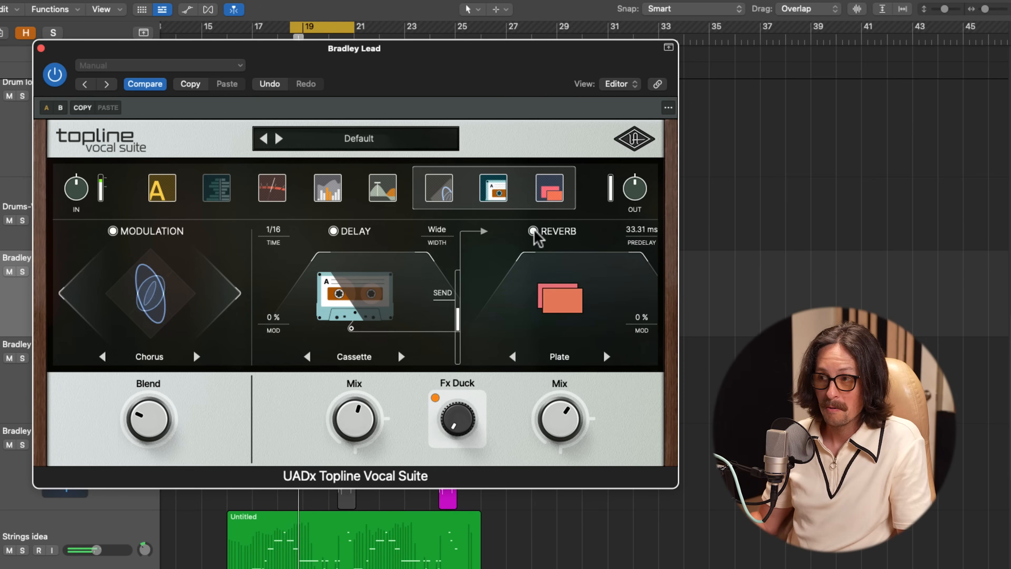
drag(562, 443, 562, 442)
drag(446, 312, 440, 266)
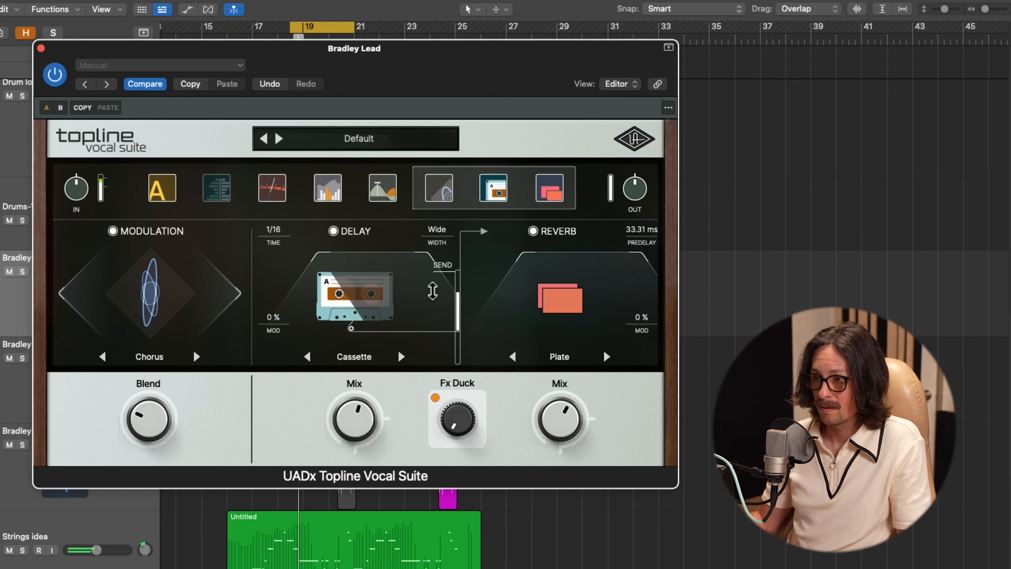